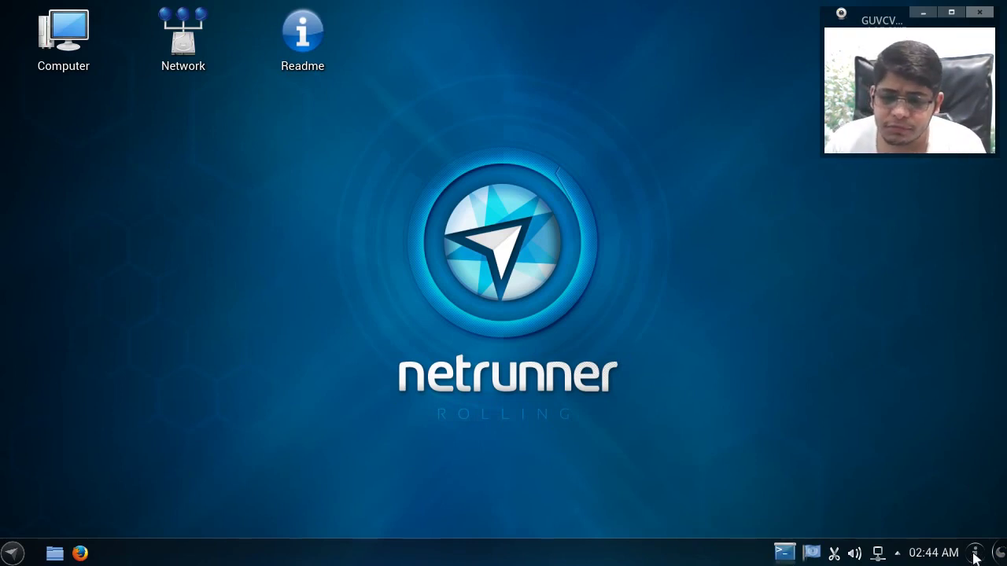
Briefly show and hide the clock's calendar and the network connections pop-up
{"action": "left_click", "coordinate": [934, 553]}
{"action": "left_click", "coordinate": [934, 553]}
{"action": "left_click", "coordinate": [876, 553]}
{"action": "left_click", "coordinate": [876, 553]}
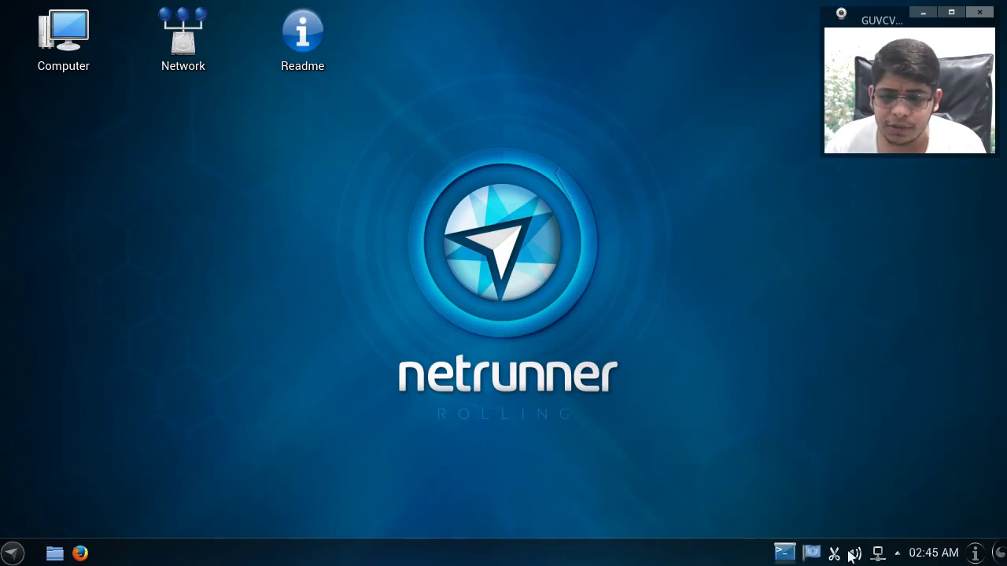
Show the pull-down terminal emulator over the desktop a few times and hide it again
{"action": "left_click", "coordinate": [786, 553]}
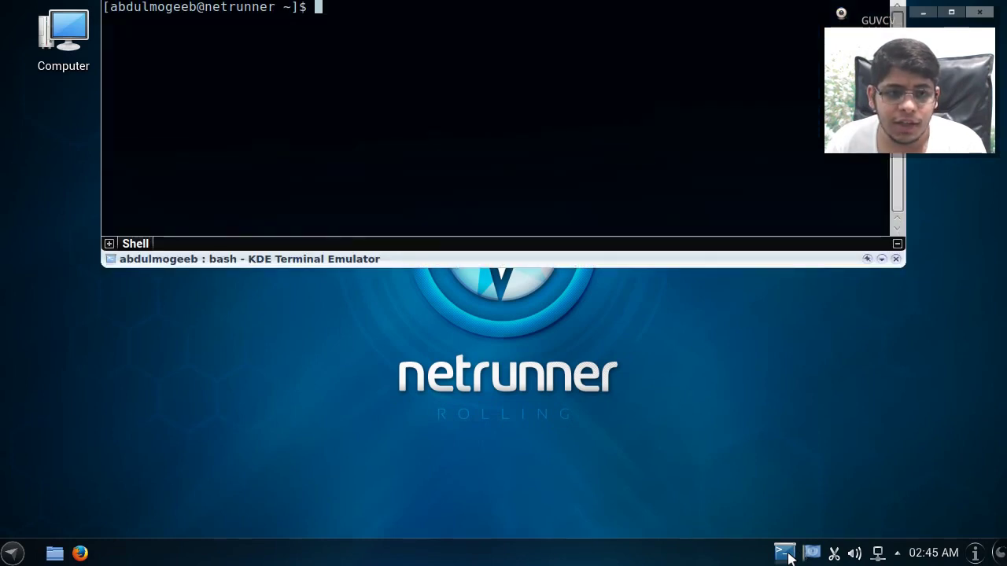
{"action": "left_click", "coordinate": [785, 554]}
{"action": "left_click", "coordinate": [785, 554]}
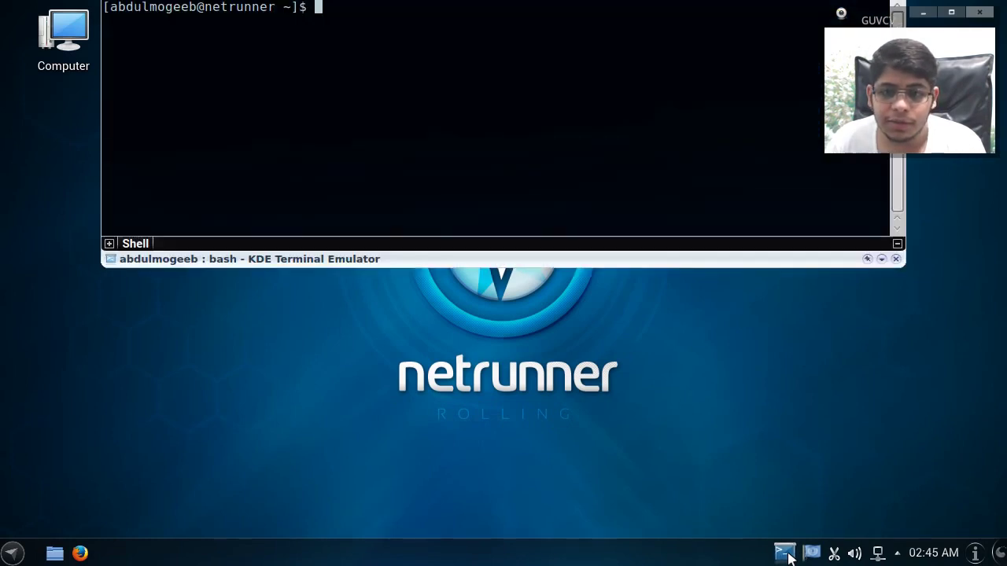
{"action": "left_click", "coordinate": [785, 554]}
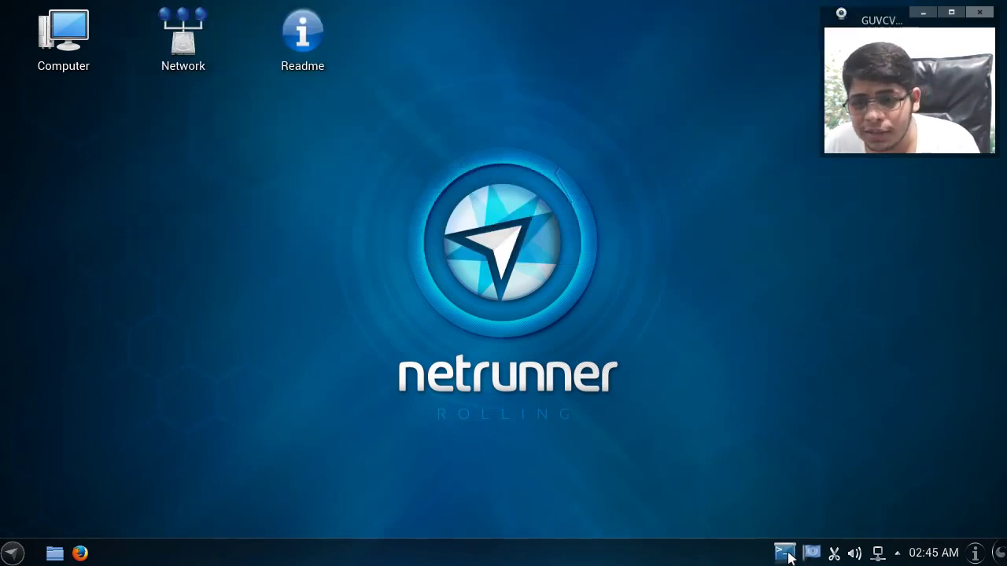
{"action": "left_click", "coordinate": [787, 555]}
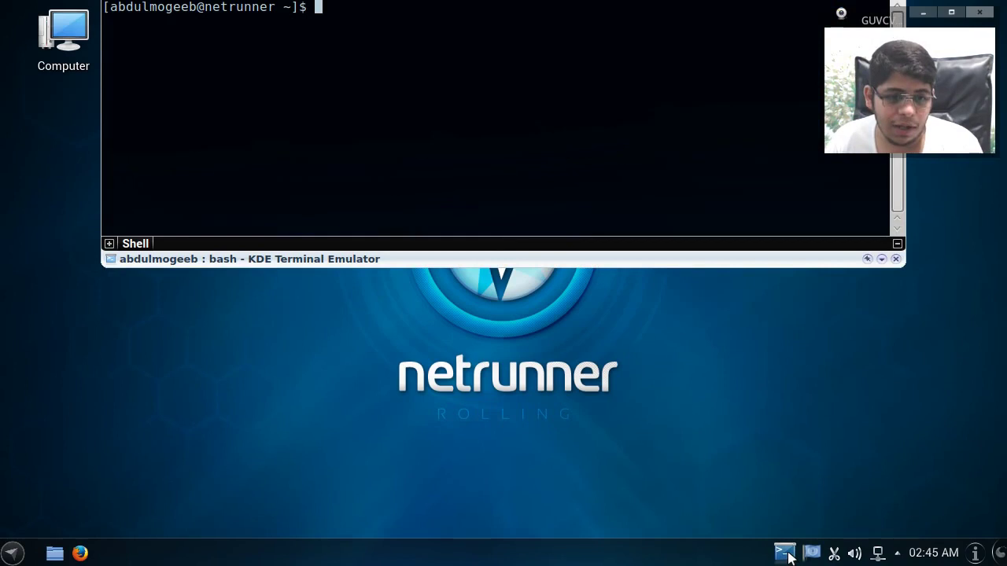
{"action": "left_click", "coordinate": [785, 554]}
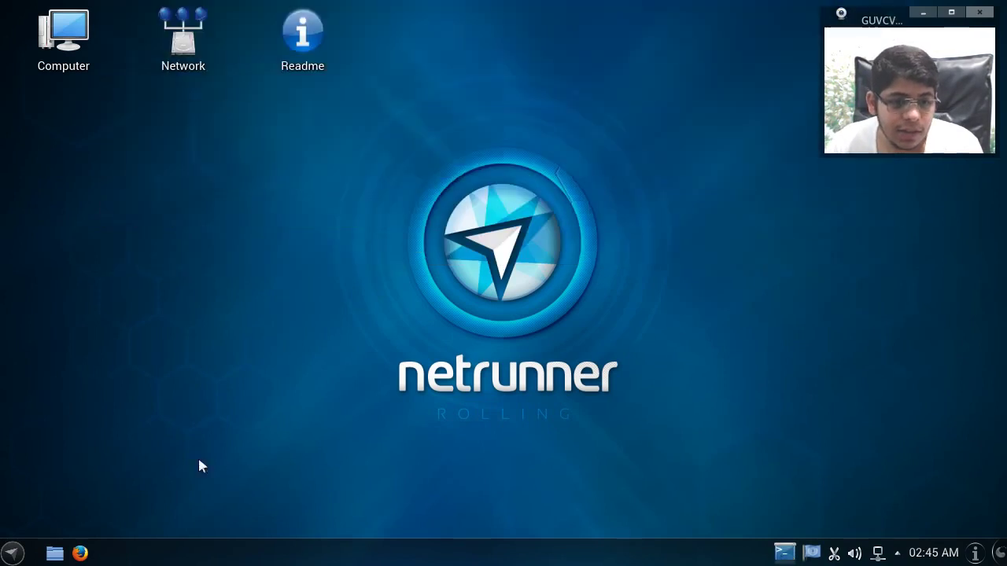
Open System Settings and maximize its window to view all the setting categories
{"action": "left_click", "coordinate": [13, 553]}
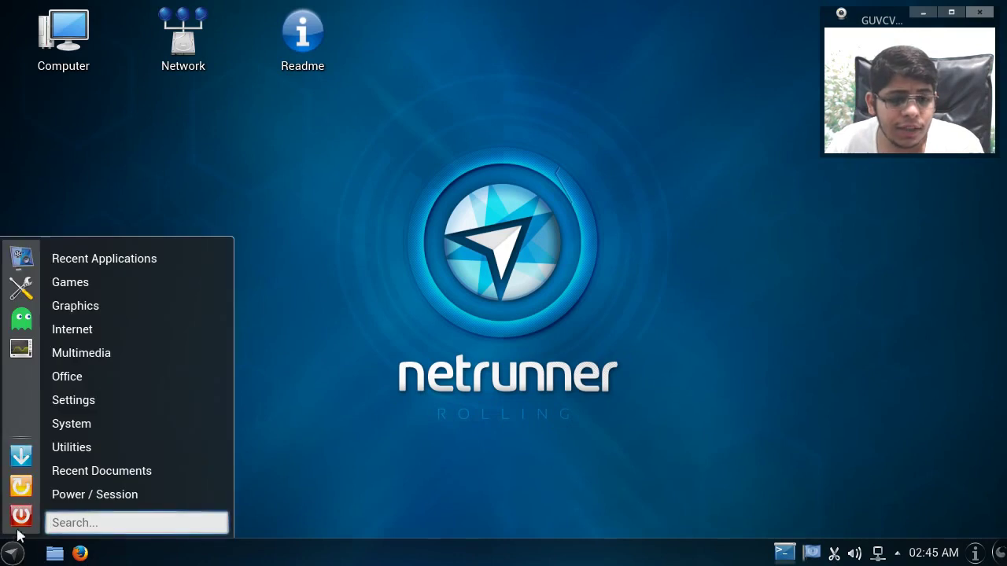
{"action": "mouse_move", "coordinate": [99, 289]}
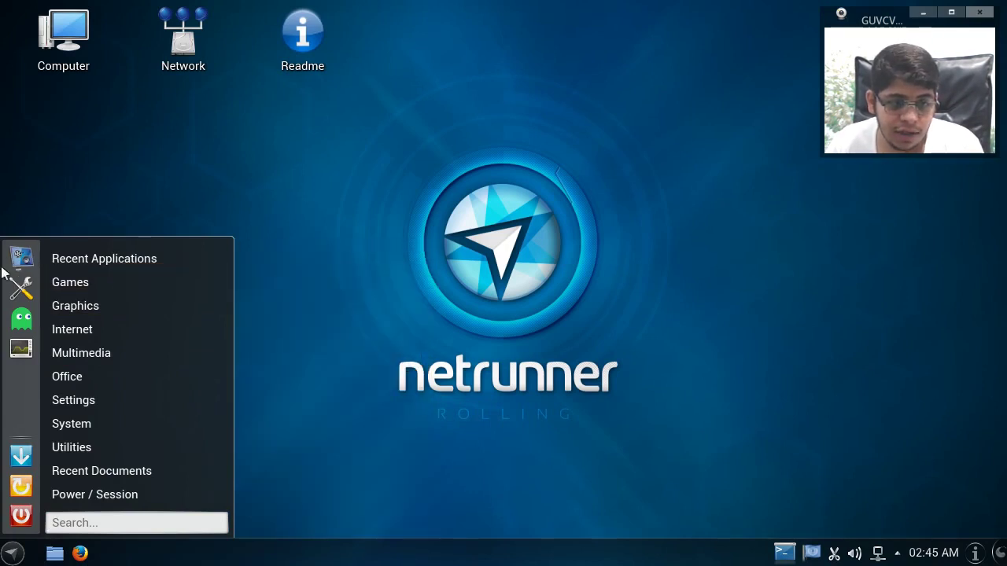
{"action": "left_click", "coordinate": [22, 288]}
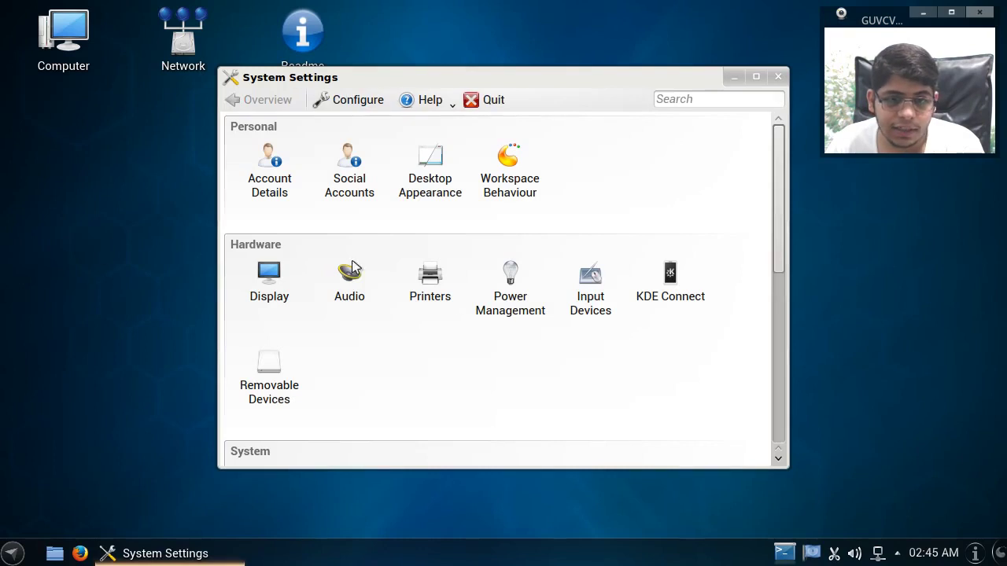
{"action": "left_click", "coordinate": [756, 77]}
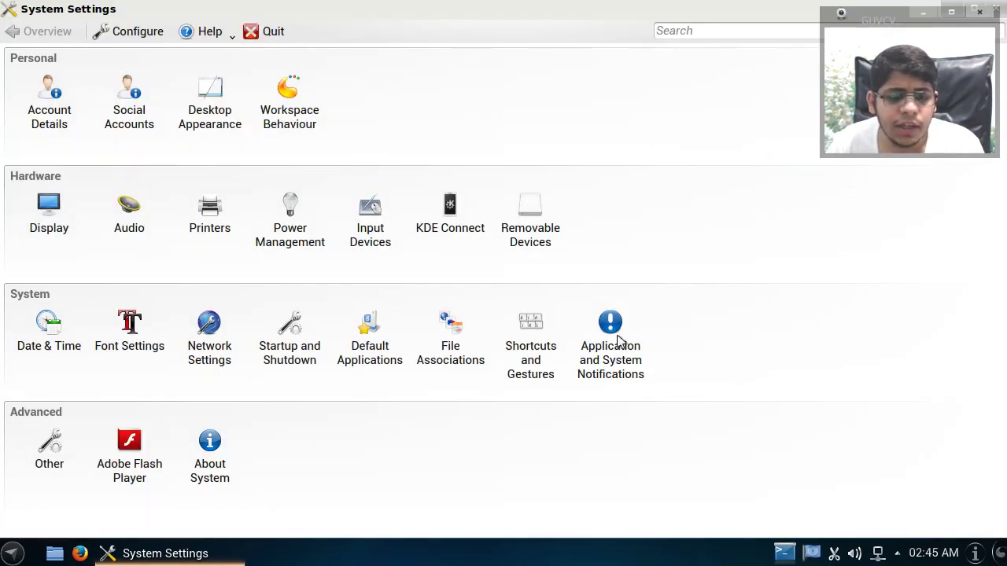
View the KDE Connect device settings, return to the overview, and close System Settings
{"action": "left_click", "coordinate": [447, 235]}
{"action": "left_click", "coordinate": [99, 355]}
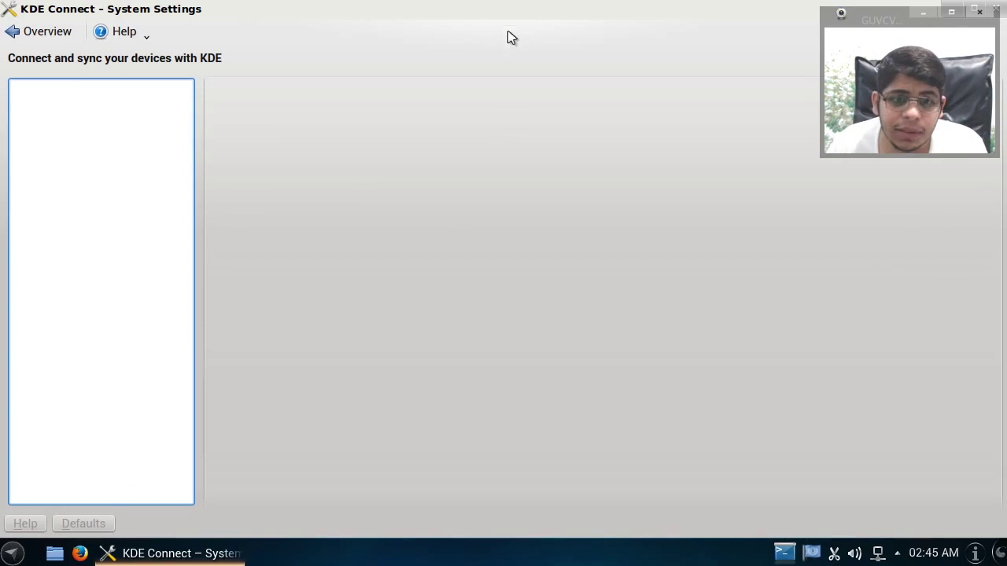
{"action": "left_click", "coordinate": [48, 33]}
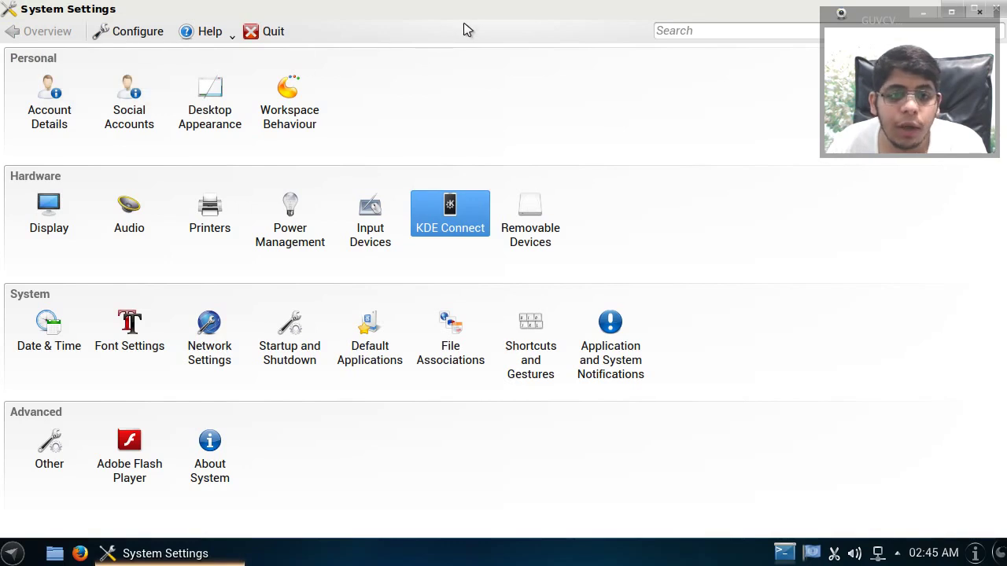
{"action": "left_click_drag", "start_coordinate": [486, 18], "coordinate": [373, 105]}
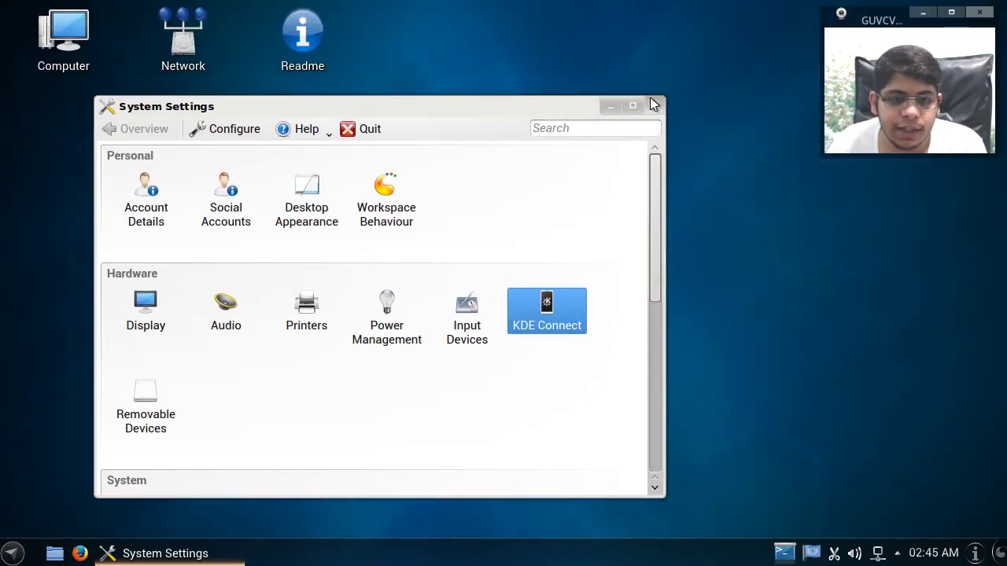
{"action": "left_click", "coordinate": [652, 105]}
Launch the Octopi package manager and move its window clear of the webcam view
{"action": "left_click", "coordinate": [11, 553]}
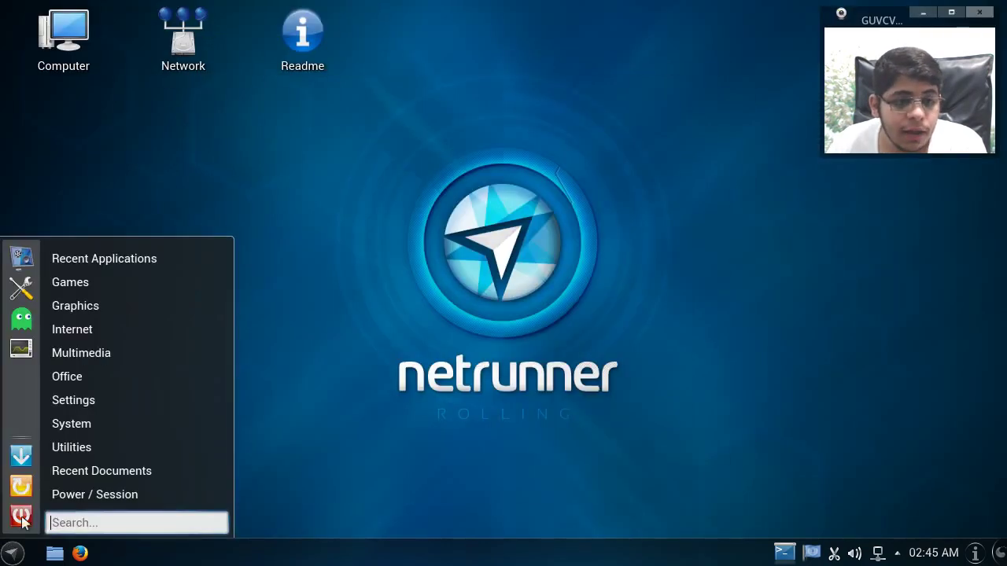
{"action": "left_click", "coordinate": [31, 319]}
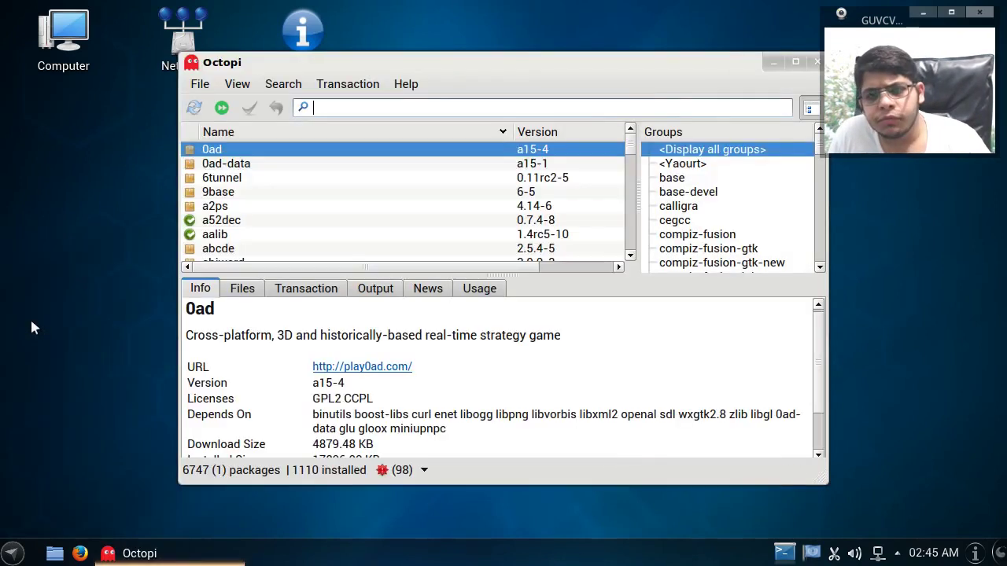
{"action": "left_click_drag", "start_coordinate": [384, 70], "coordinate": [264, 83]}
View Octopi's version and project information and dismiss it
{"action": "left_click", "coordinate": [292, 97]}
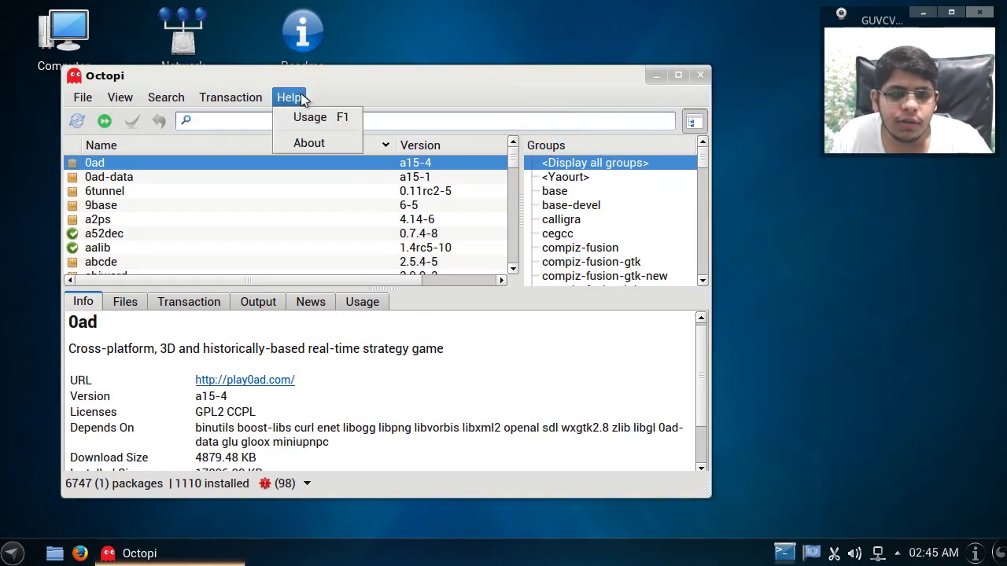
{"action": "left_click", "coordinate": [299, 144]}
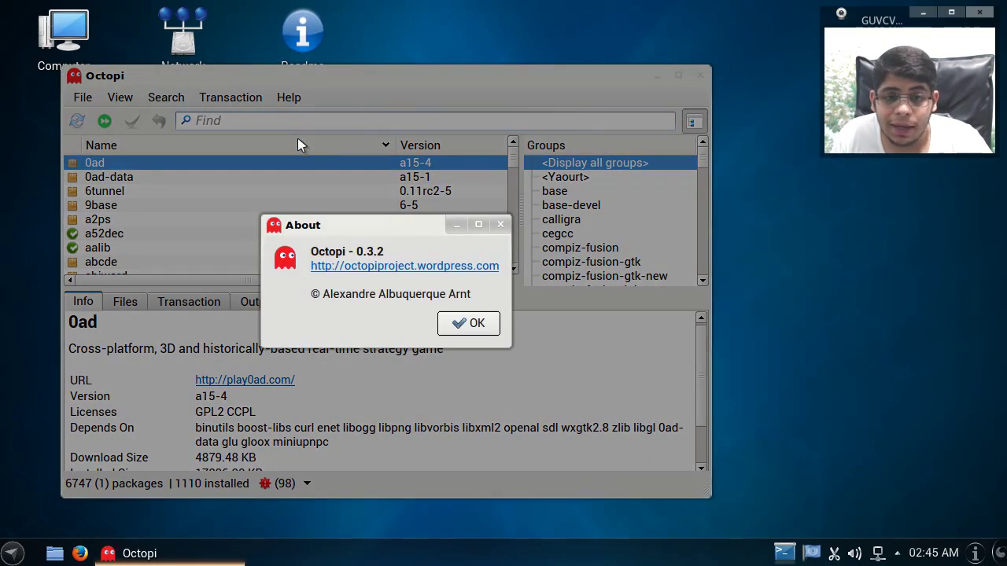
{"action": "left_click", "coordinate": [456, 322]}
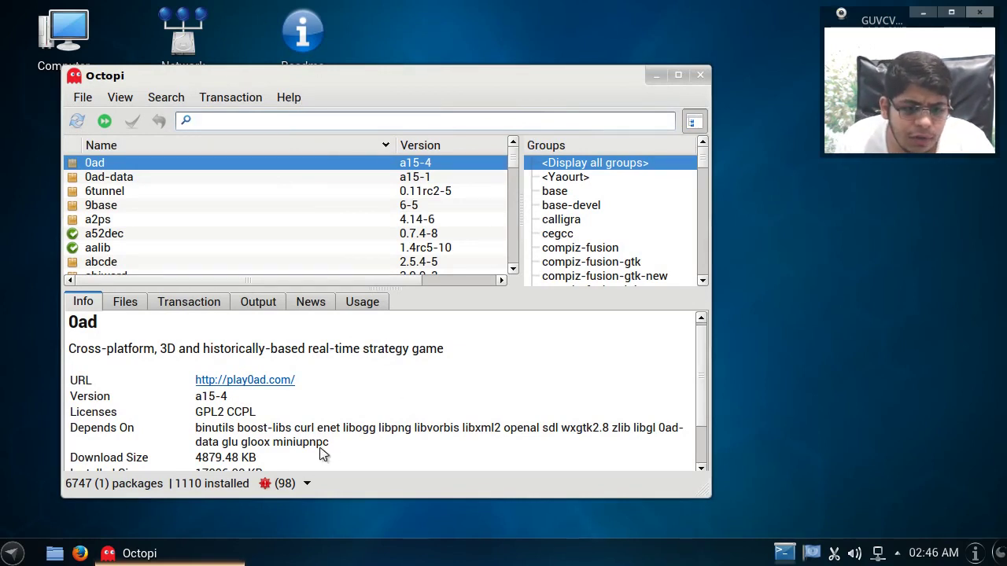
List the outdated packages in Octopi and start installing all available updates
{"action": "left_click", "coordinate": [284, 484]}
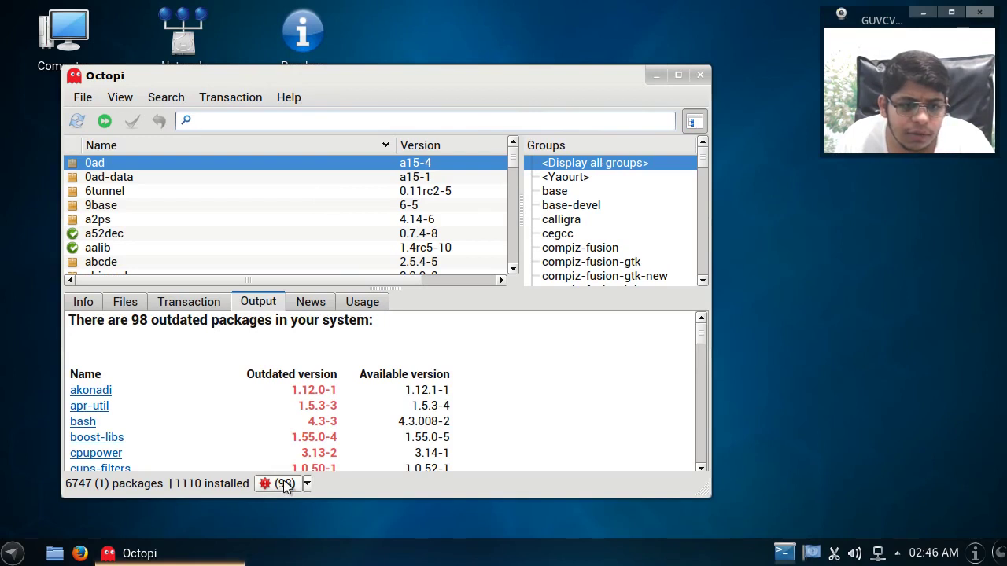
{"action": "left_click", "coordinate": [308, 484]}
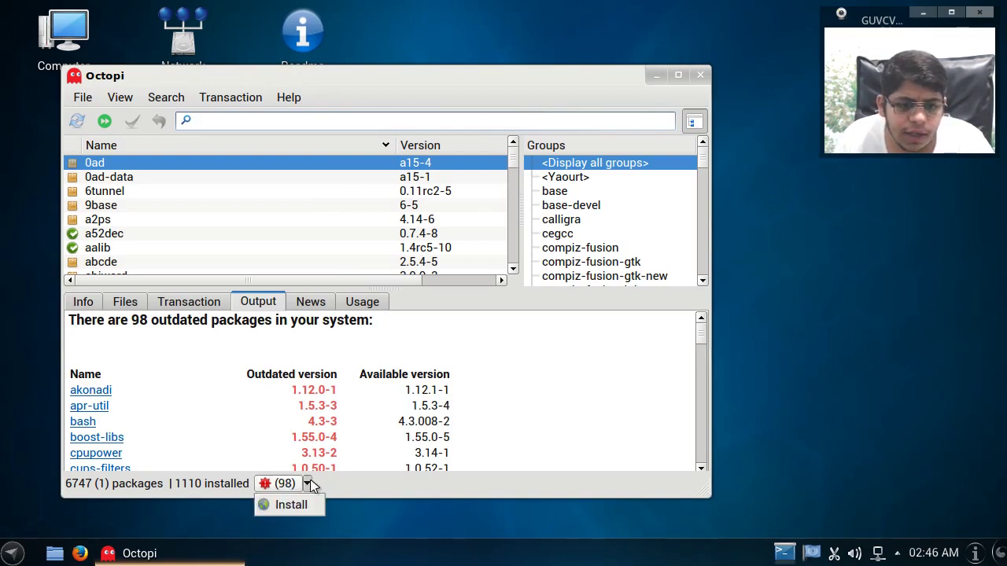
{"action": "left_click", "coordinate": [302, 504]}
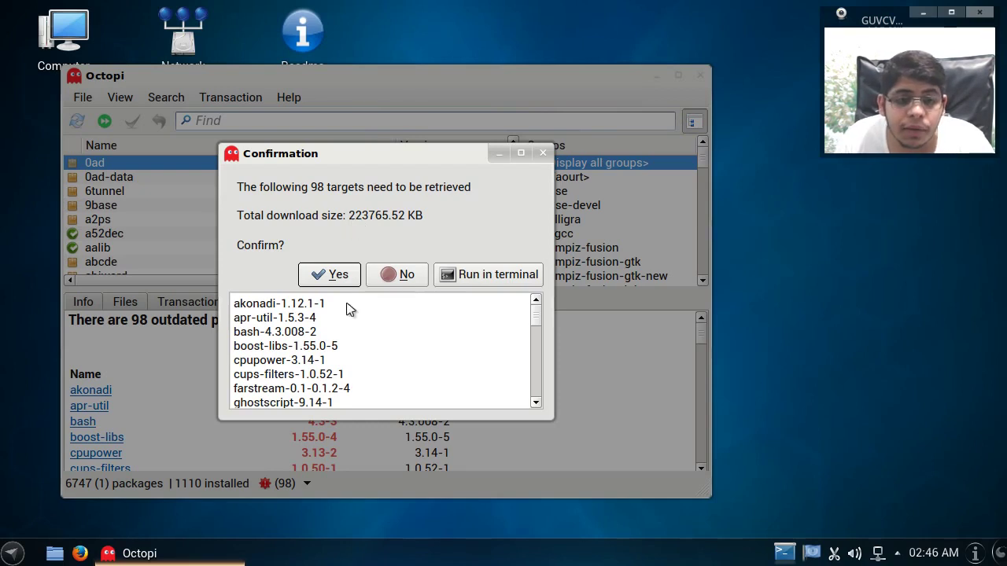
Review the packages to be retrieved, confirm the full system upgrade, and authorize it with the root password
{"action": "scroll", "coordinate": [402, 336], "scroll_direction": "down", "scroll_amount": 10}
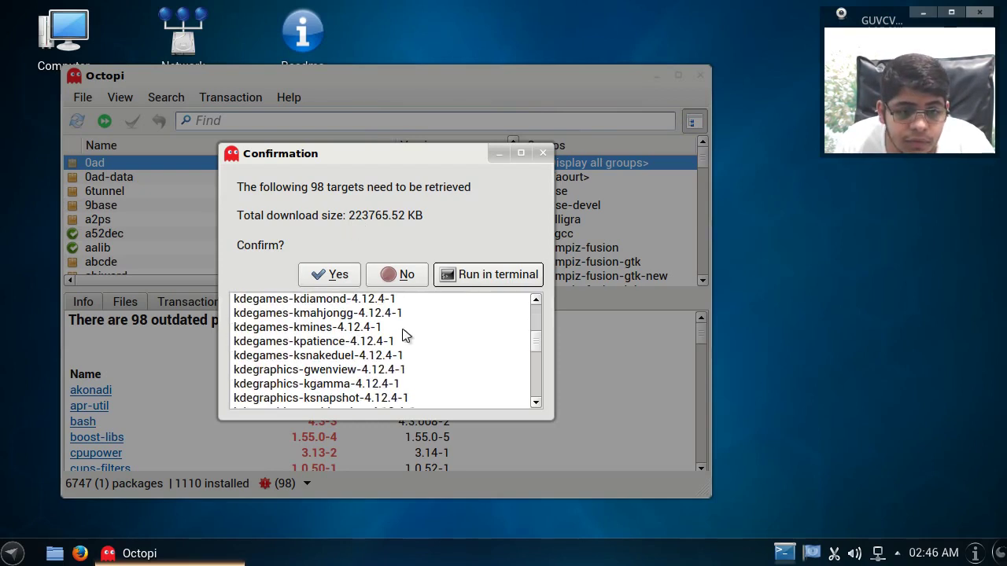
{"action": "scroll", "coordinate": [404, 336], "scroll_direction": "down", "scroll_amount": 12}
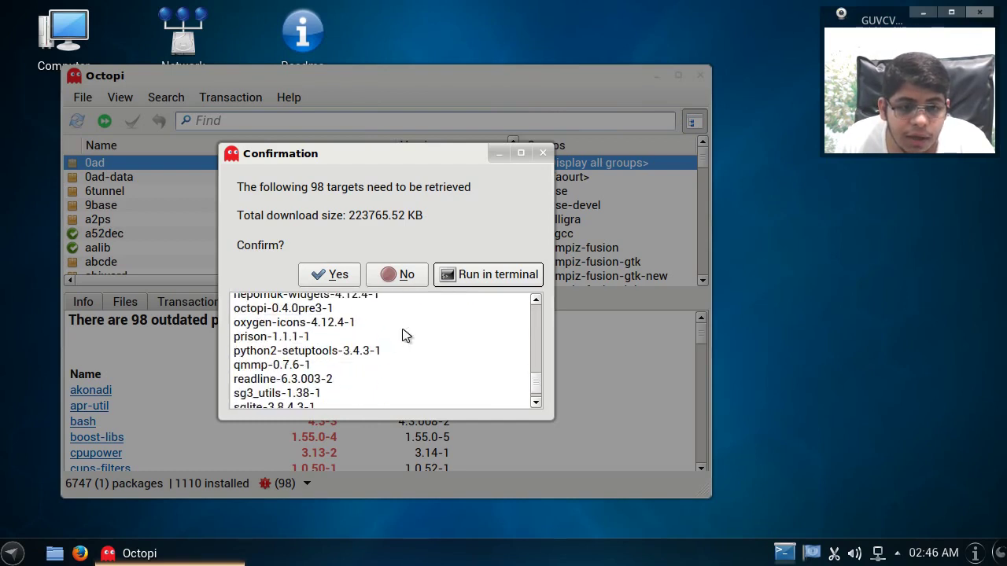
{"action": "scroll", "coordinate": [403, 336], "scroll_direction": "up", "scroll_amount": 8}
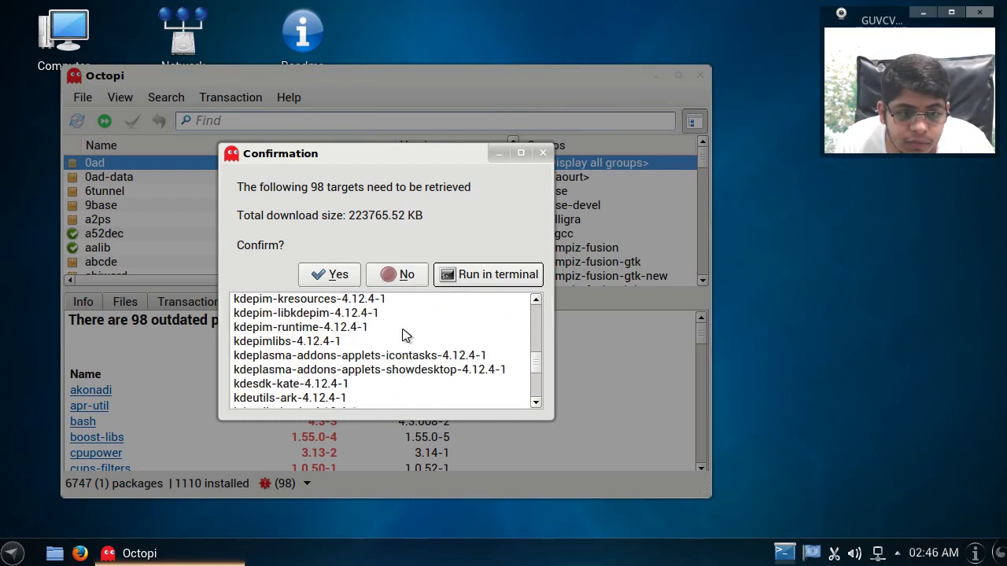
{"action": "left_click", "coordinate": [340, 277]}
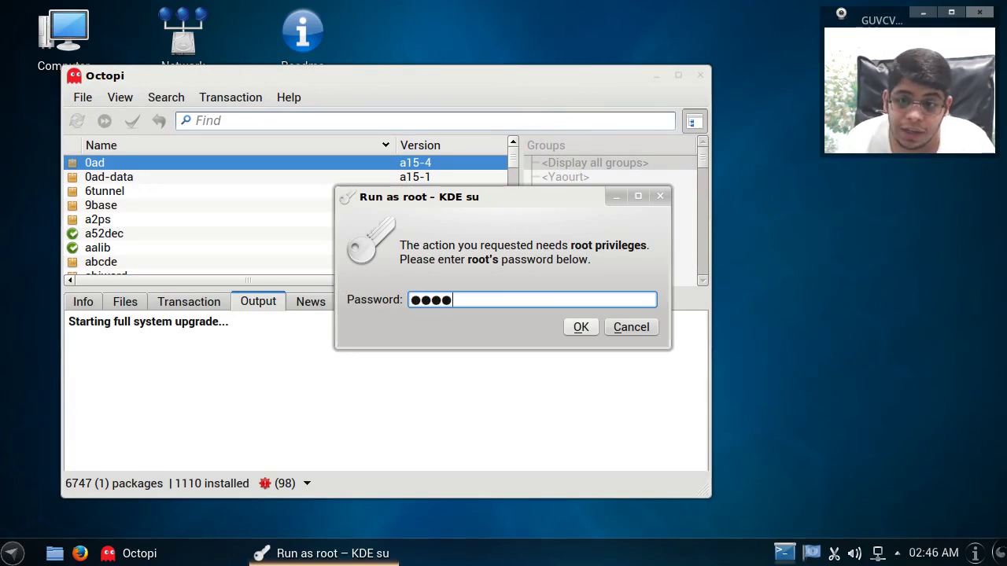
{"action": "key", "text": "Return"}
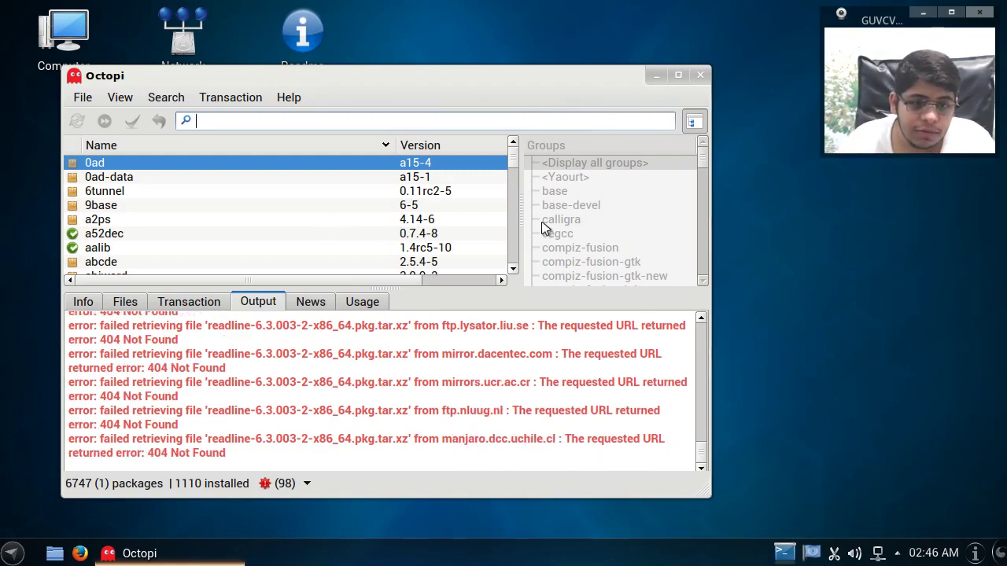
Try to exit Octopi during the upgrade and run xkill from the run-command prompt
{"action": "left_click", "coordinate": [82, 97]}
{"action": "left_click", "coordinate": [105, 229]}
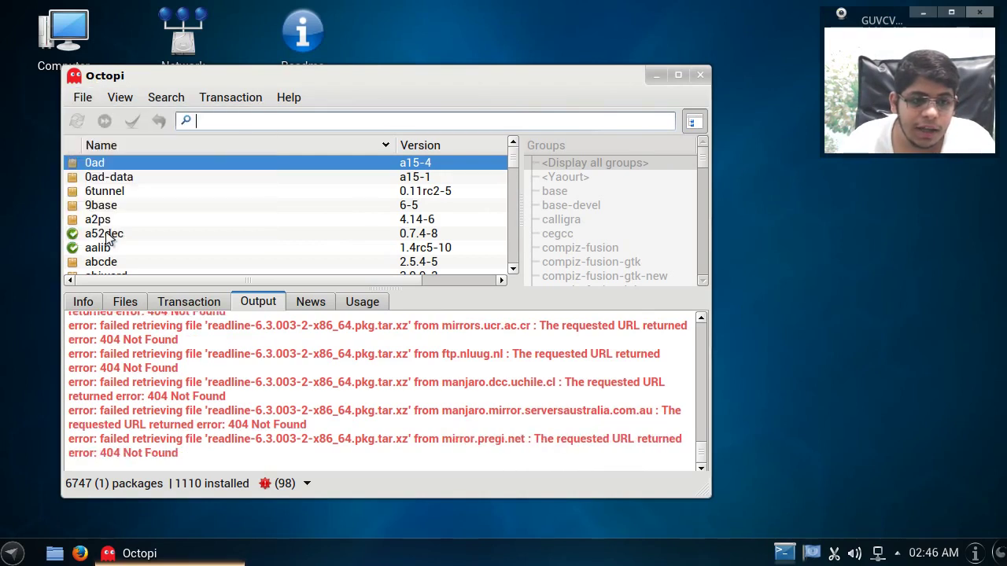
{"action": "key", "text": "alt+F2"}
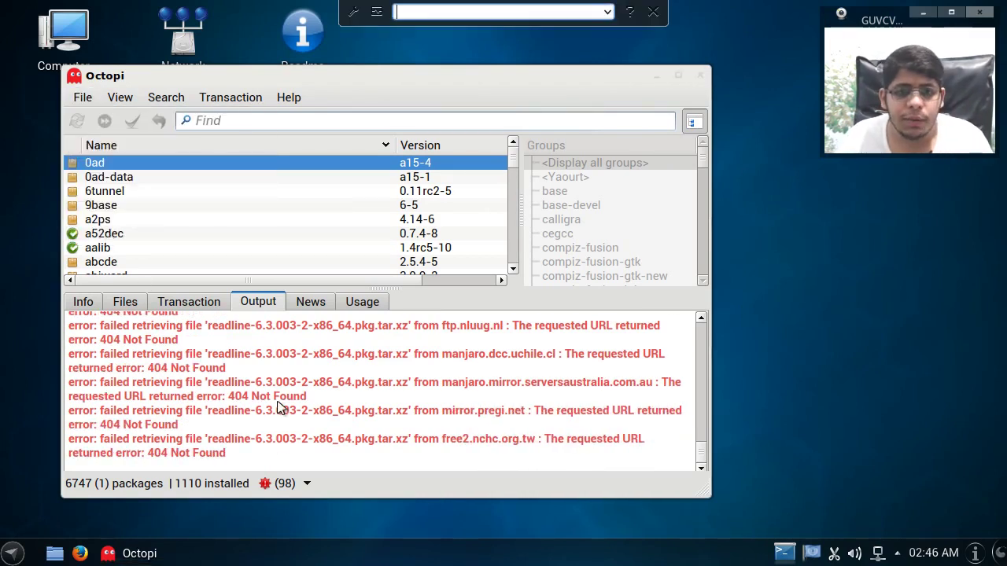
{"action": "type", "text": "xkill"}
{"action": "key", "text": "Return"}
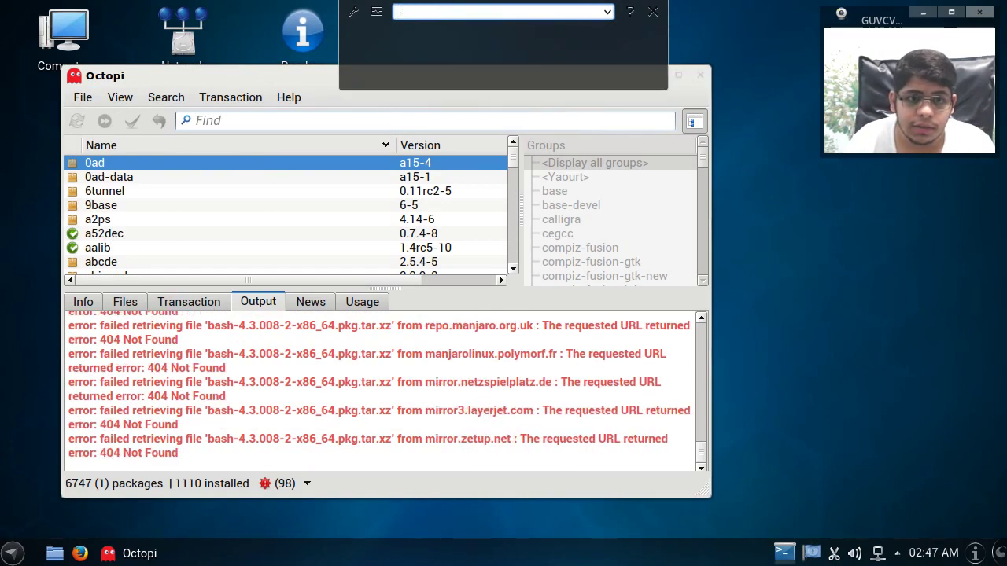
Try to target the Octopi window for closing and dismiss the run-command prompt
{"action": "left_click", "coordinate": [211, 92]}
{"action": "left_click", "coordinate": [211, 92]}
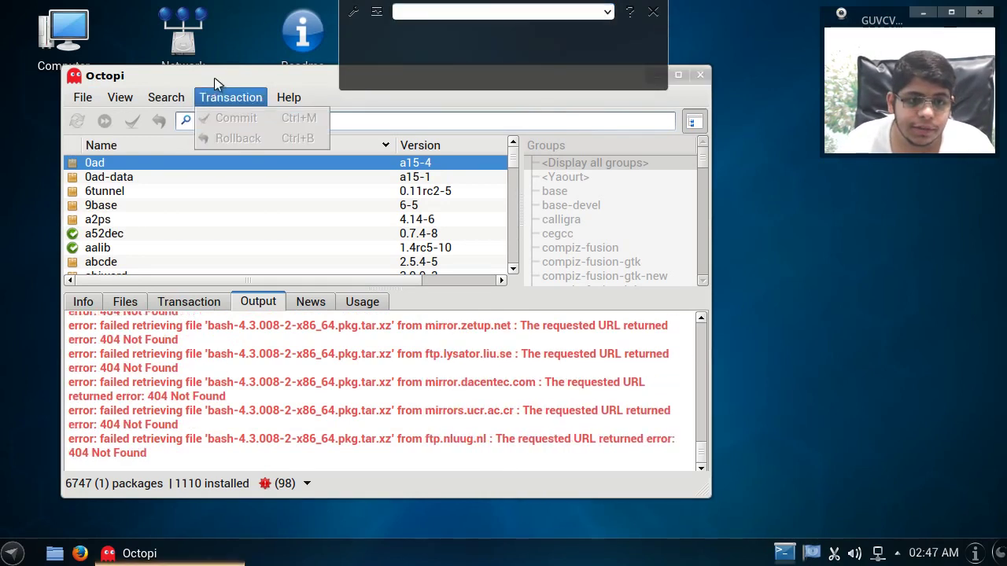
{"action": "right_click", "coordinate": [218, 82]}
{"action": "left_click", "coordinate": [252, 160]}
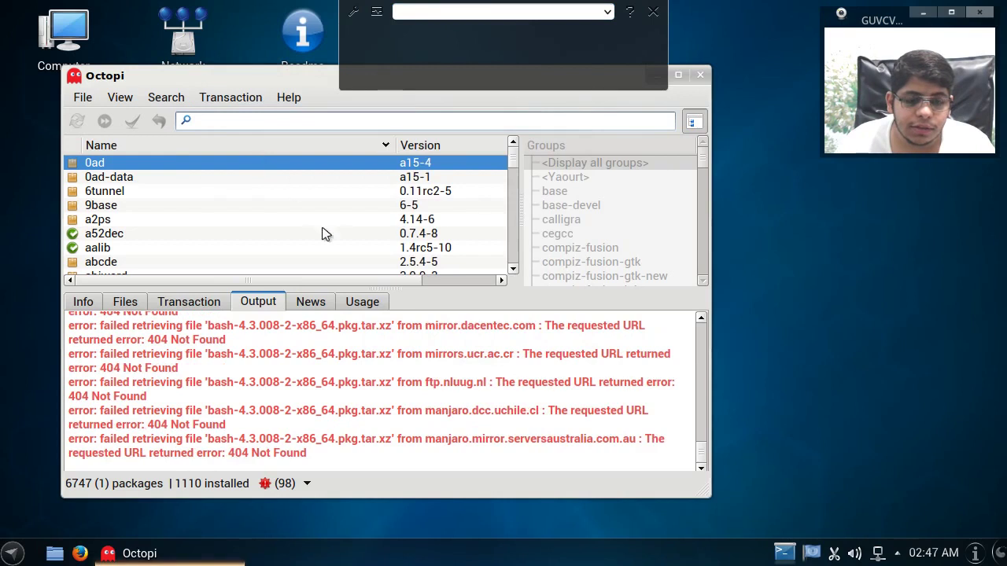
{"action": "left_click", "coordinate": [329, 276]}
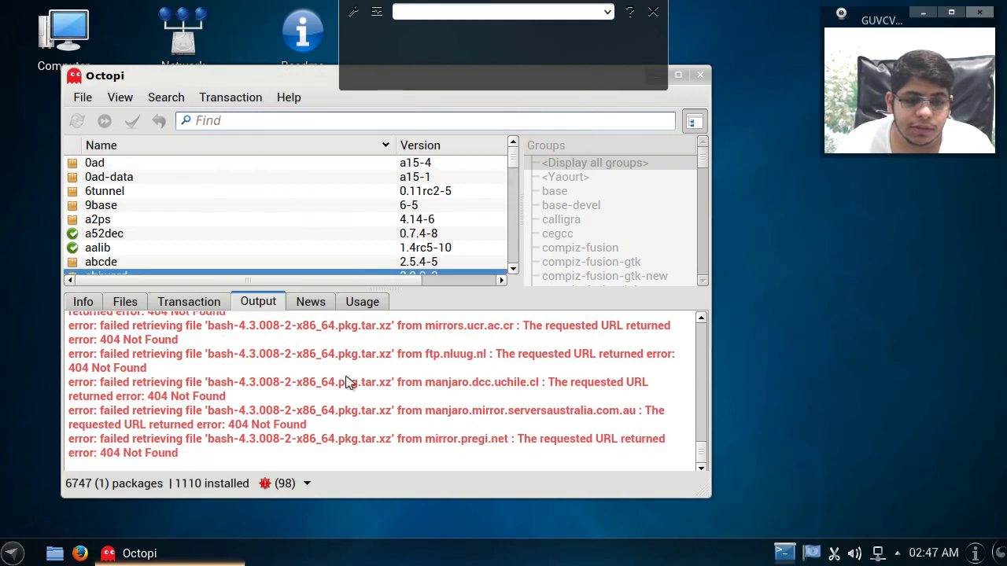
{"action": "left_click", "coordinate": [653, 12]}
Launch Konsole from the recently used applications
{"action": "left_click", "coordinate": [12, 553]}
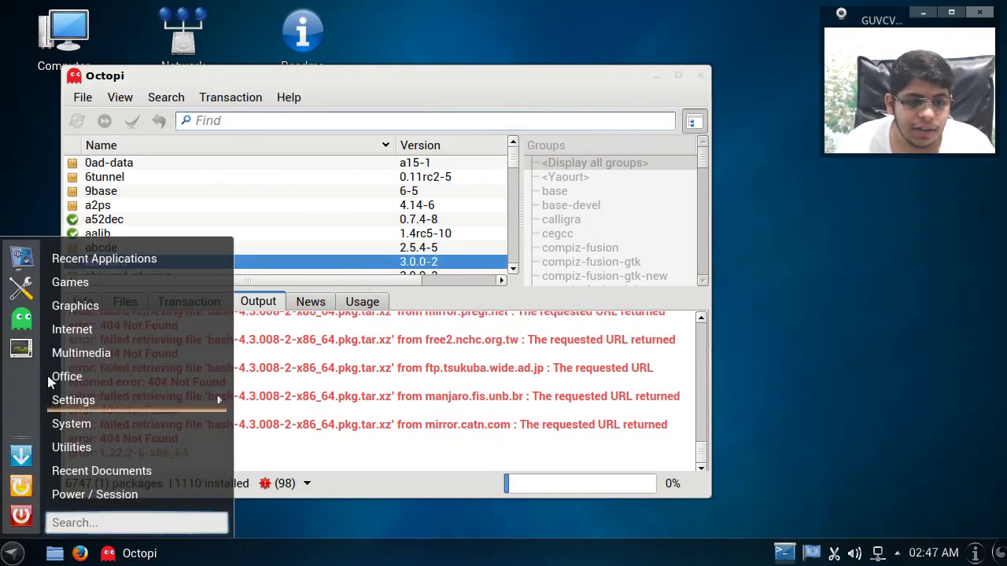
{"action": "mouse_move", "coordinate": [78, 258]}
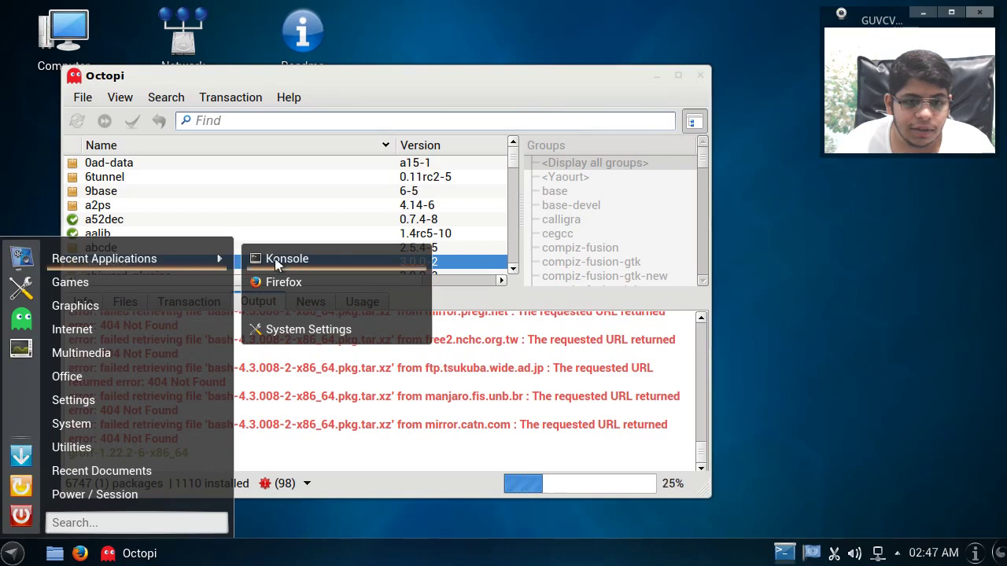
{"action": "left_click", "coordinate": [283, 259]}
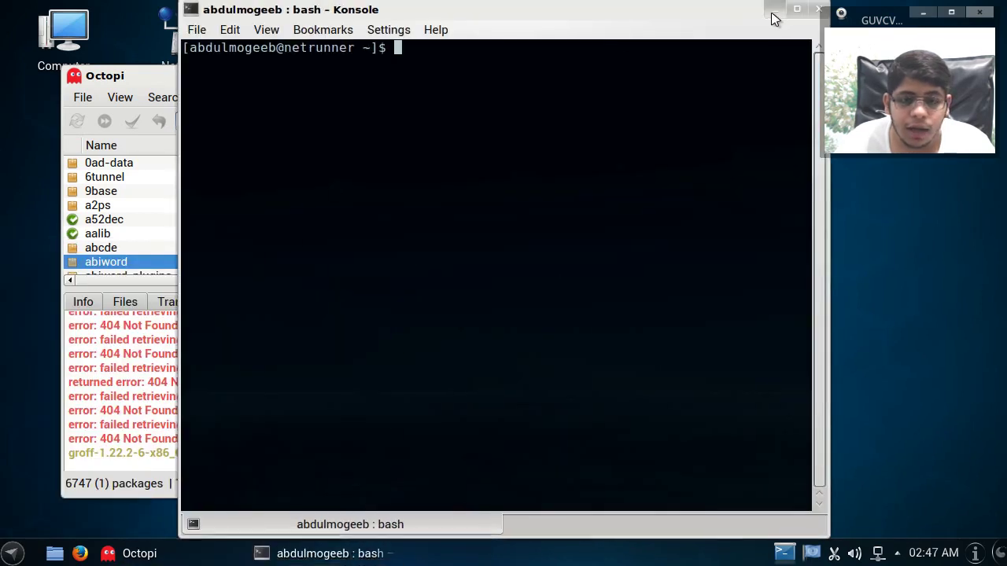
Minimize and restore the Konsole window, switch to the superuser with su, and enter the root password
{"action": "left_click", "coordinate": [774, 10]}
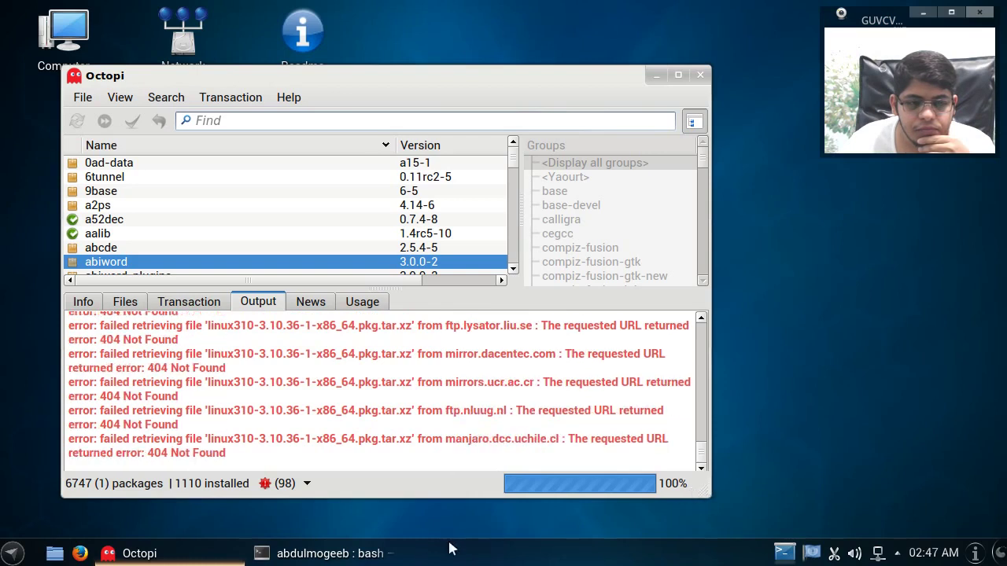
{"action": "left_click", "coordinate": [391, 559]}
{"action": "type", "text": "su"}
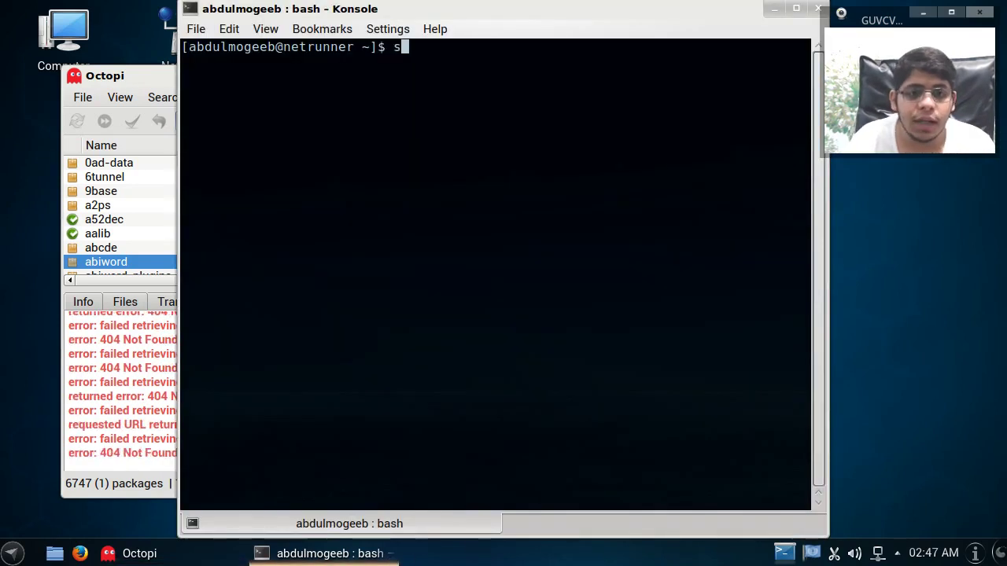
{"action": "key", "text": "Return"}
{"action": "key", "text": "Return"}
Try to force a refresh of the package databases with pacman -Syy
{"action": "type", "text": "pa"}
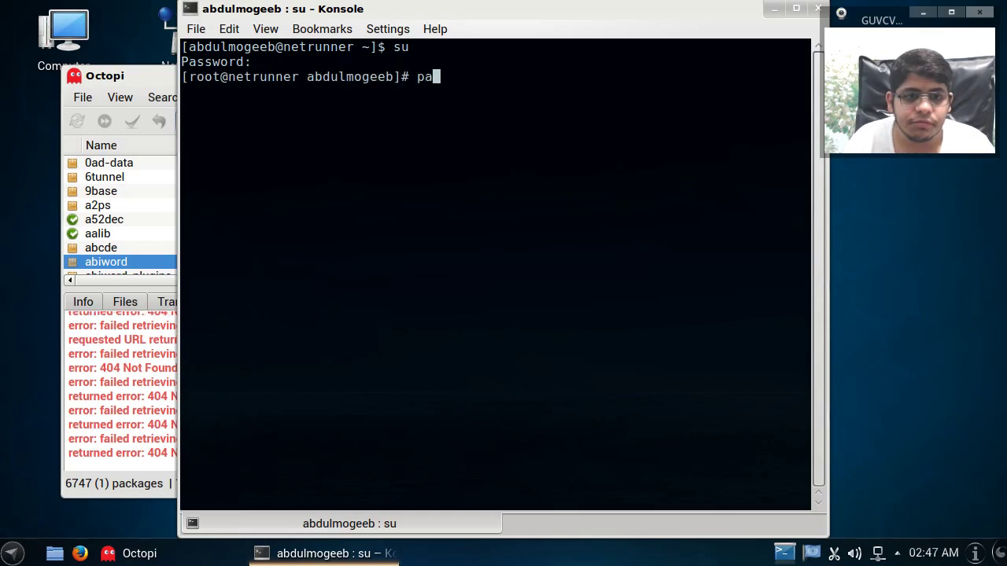
{"action": "type", "text": "cman -Syy"}
{"action": "key", "text": "Return"}
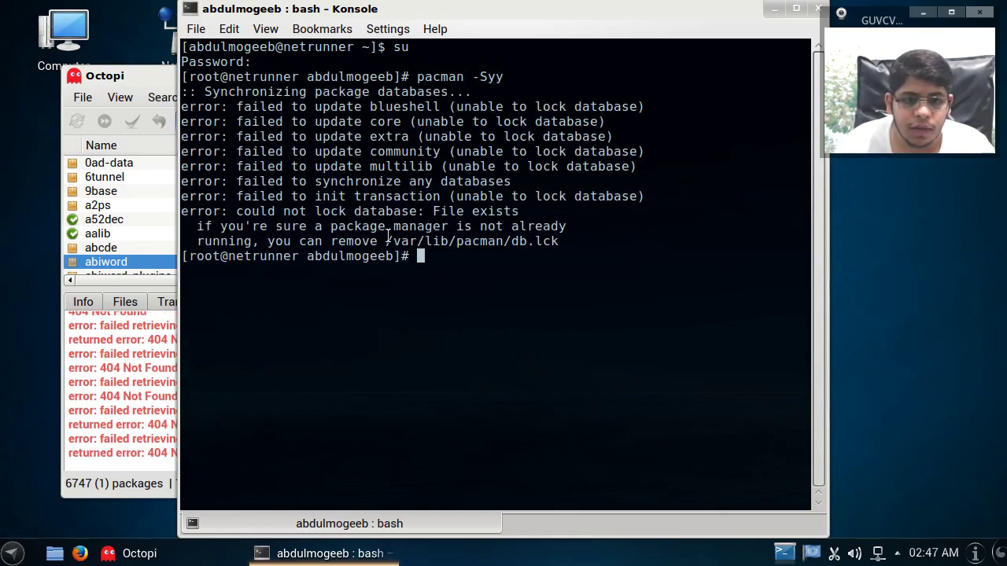
Remove the lock file /var/lib/pacman/db.lck with rm and synchronize the package databases again with pacman -Syy
{"action": "left_click_drag", "start_coordinate": [387, 241], "coordinate": [558, 242]}
{"action": "key", "text": "ctrl+c"}
{"action": "right_click", "coordinate": [559, 241]}
{"action": "key", "text": "Escape"}
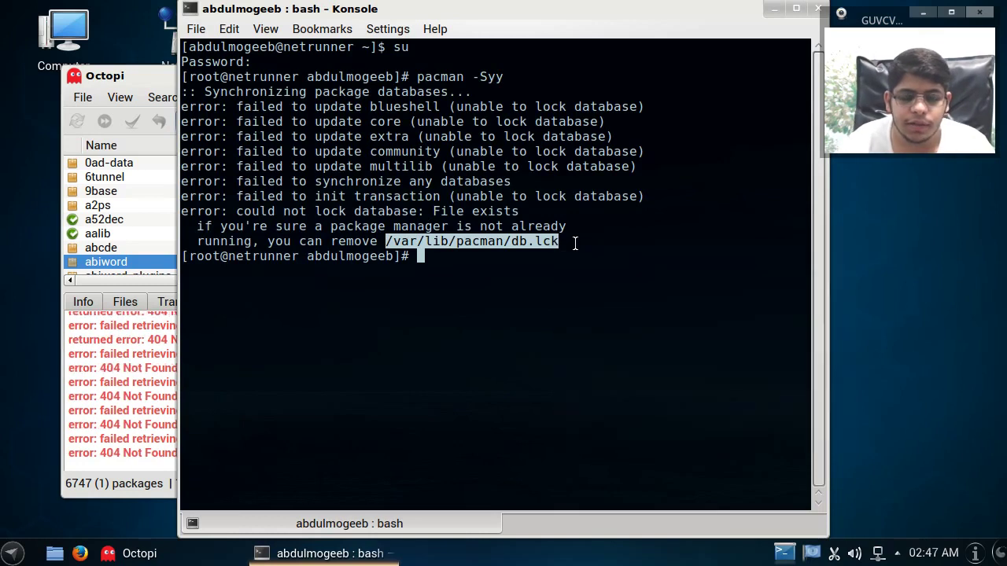
{"action": "type", "text": "rm"}
{"action": "key", "text": "ctrl+shift+v"}
{"action": "key", "text": "Return"}
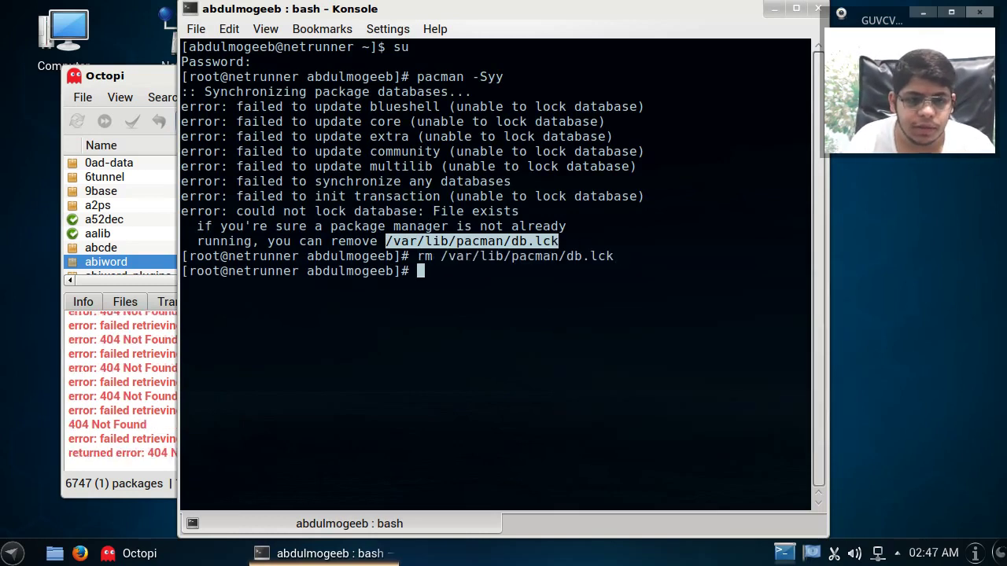
{"action": "type", "text": "pacman -Syy"}
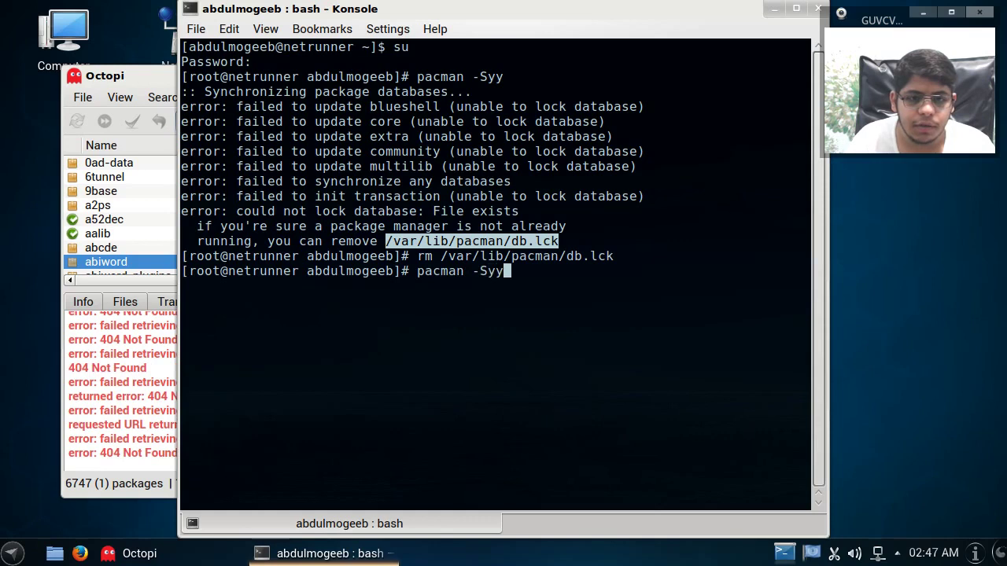
{"action": "key", "text": "Return"}
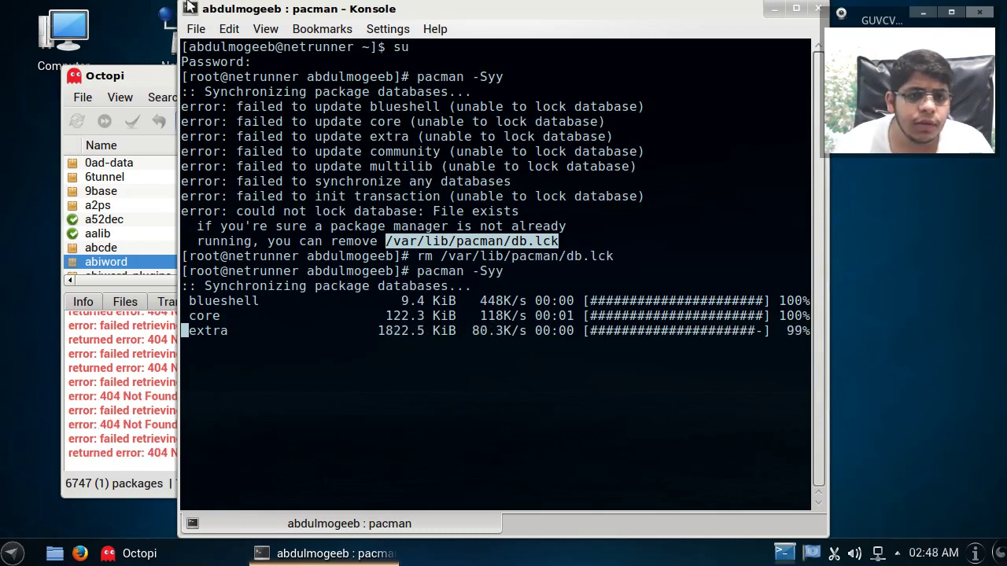
In a new terminal tab, find the Octopi process with ps -A | grep octopi and kill process 1928
{"action": "left_click", "coordinate": [195, 29]}
{"action": "left_click", "coordinate": [223, 71]}
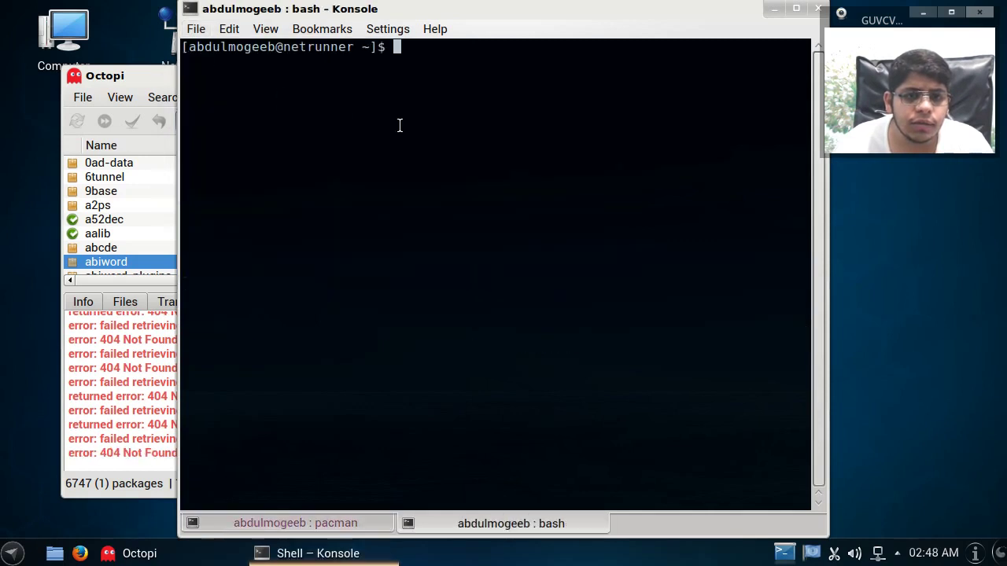
{"action": "type", "text": "ps "}
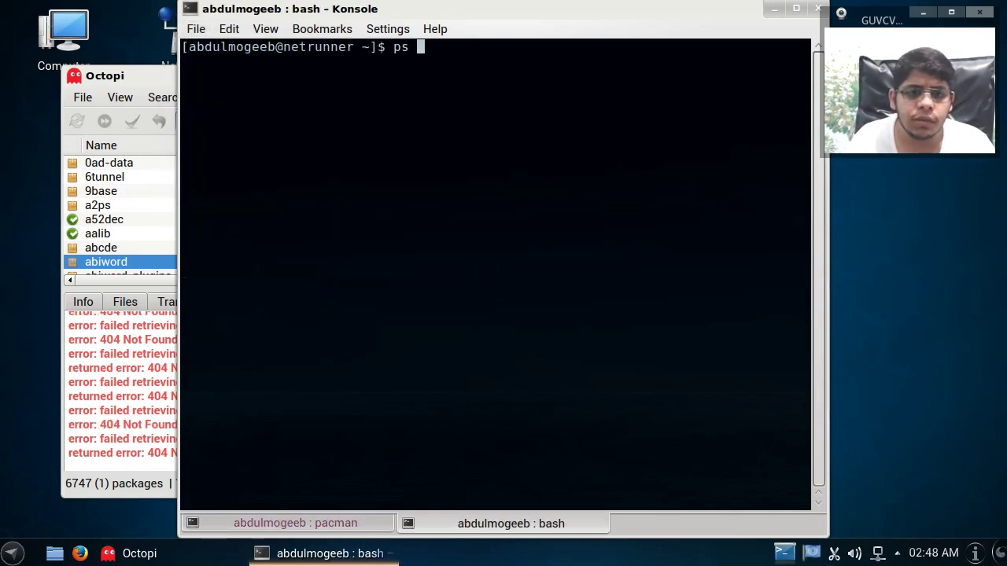
{"action": "type", "text": "-A | grep octopi"}
{"action": "key", "text": "Return"}
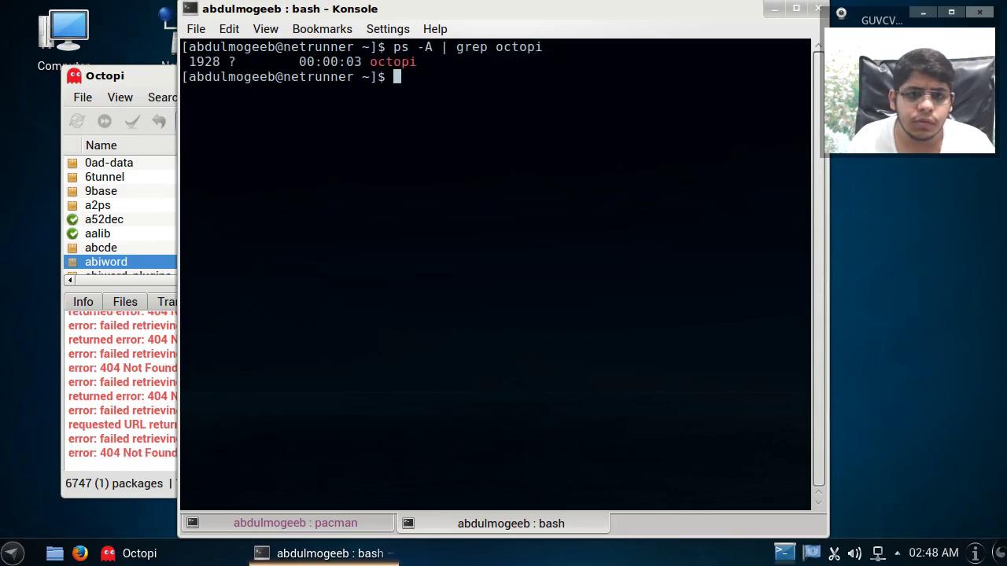
{"action": "type", "text": "kill "}
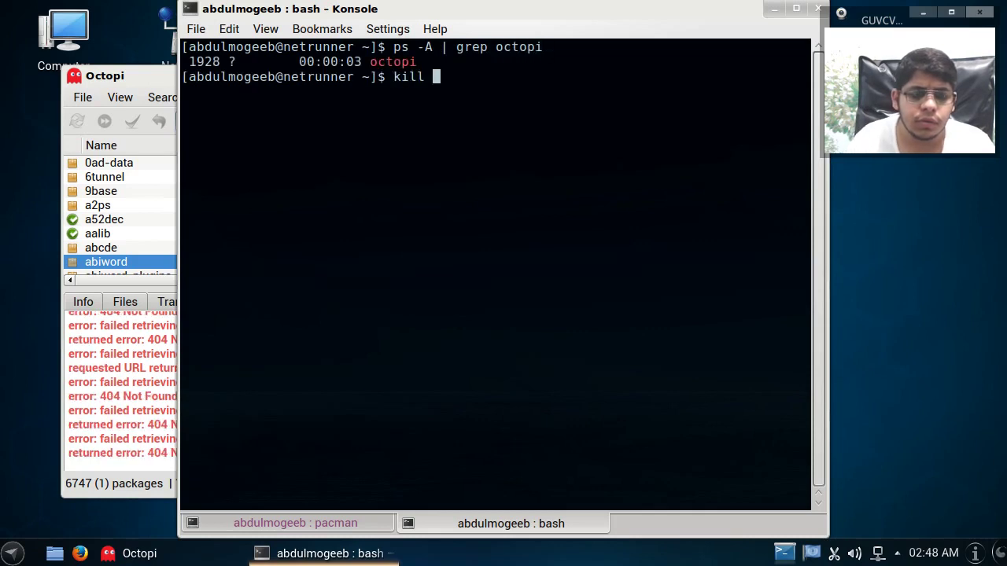
{"action": "type", "text": "1928"}
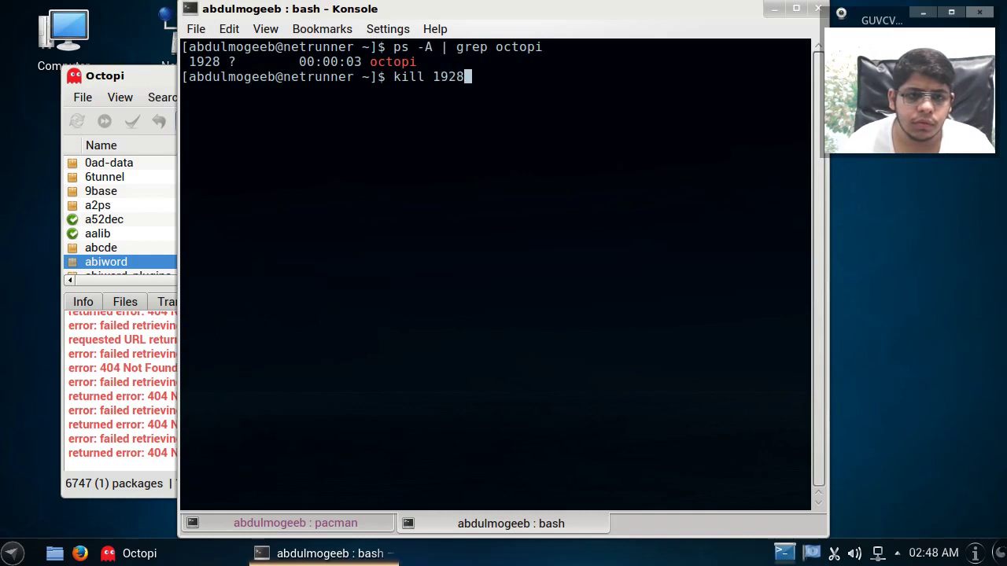
{"action": "key", "text": "Return"}
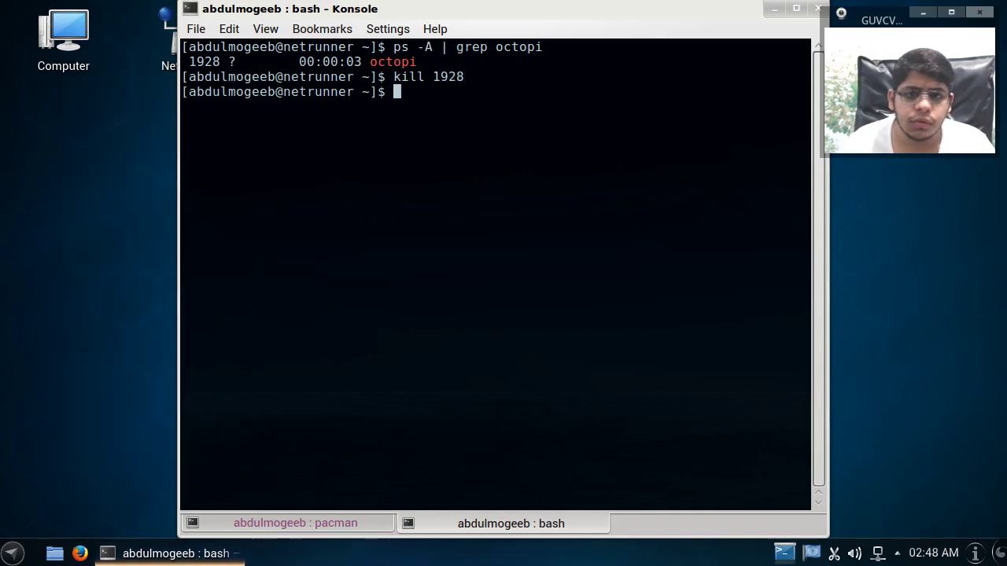
Return to the root terminal session, run pacman -Syu, and accept installing the manjaro-system and pacman upgrades first
{"action": "left_click", "coordinate": [265, 527]}
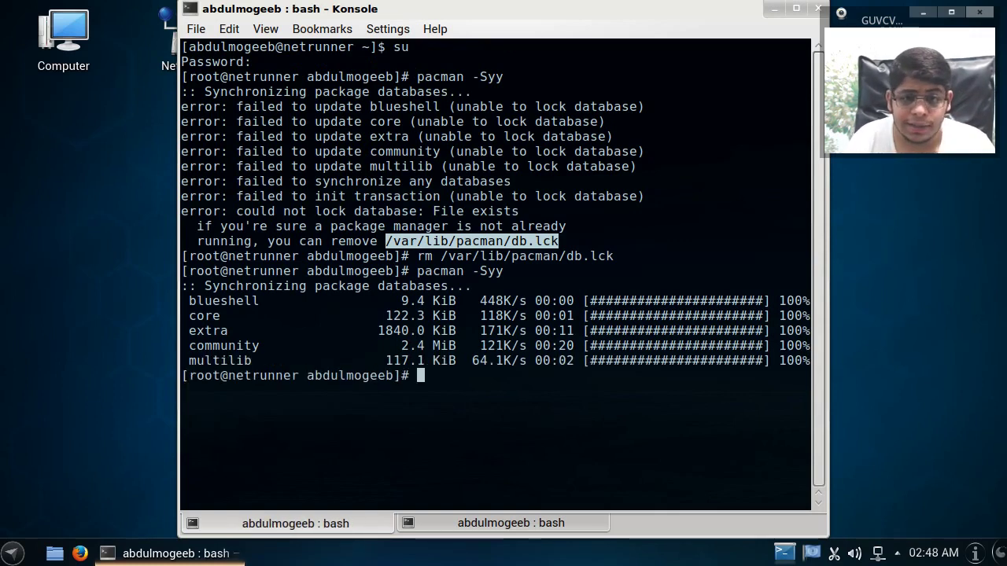
{"action": "type", "text": "pacman "}
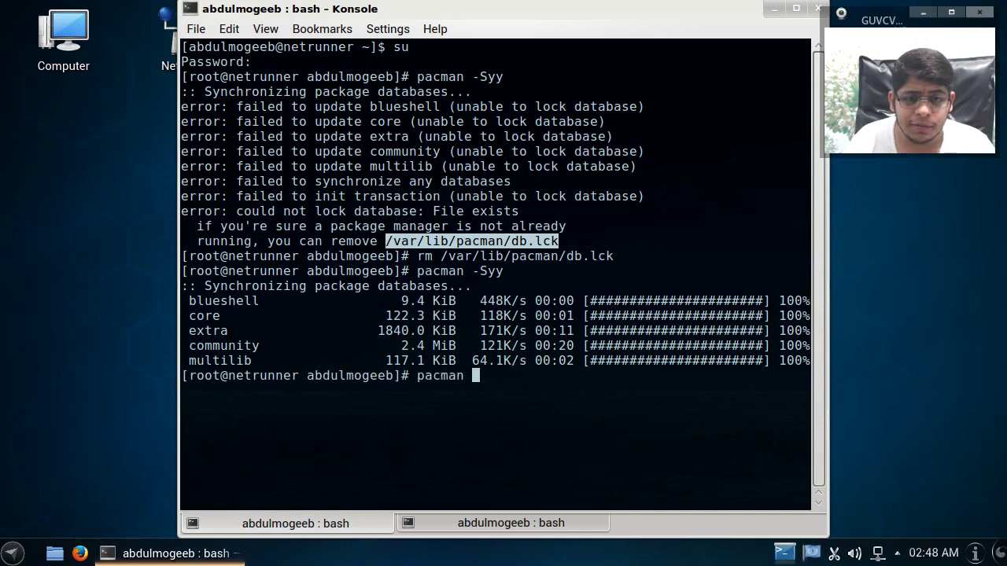
{"action": "type", "text": "-Syu"}
{"action": "key", "text": "Return"}
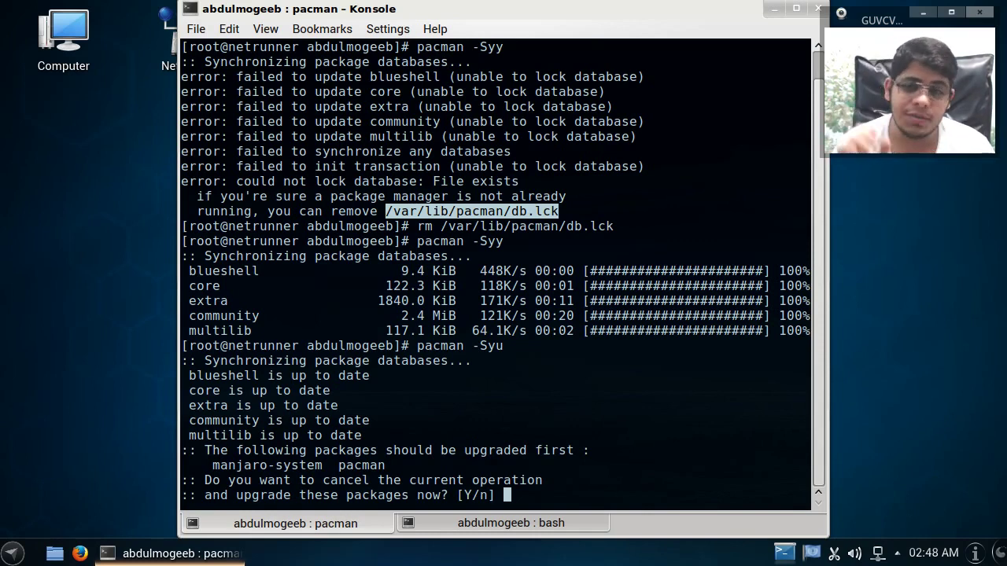
{"action": "key", "text": "Return"}
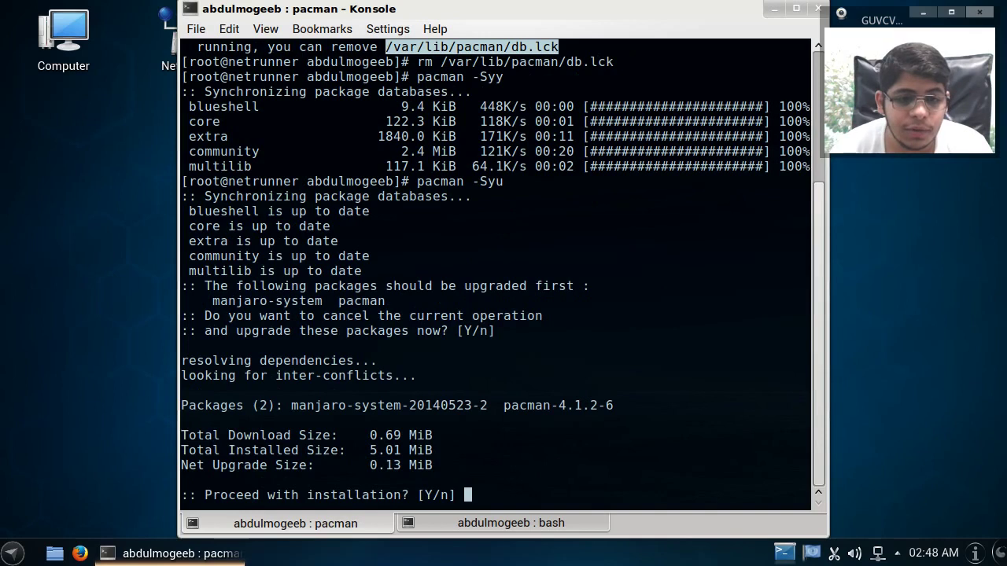
{"action": "key", "text": "Return"}
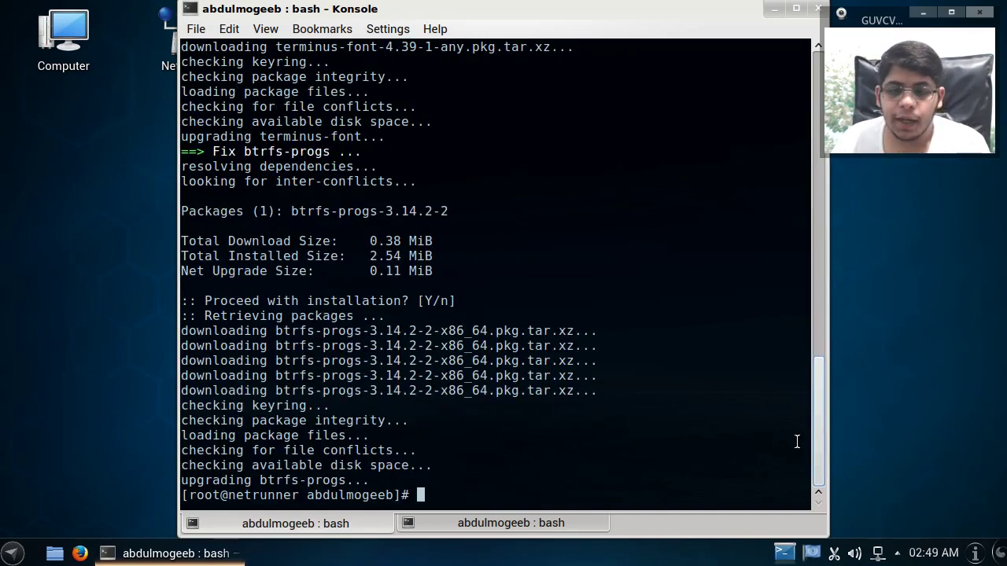
Run pacman -Syu again for the full system upgrade and accept every package replacement with the default answer
{"action": "type", "text": "pacman -Syy"}
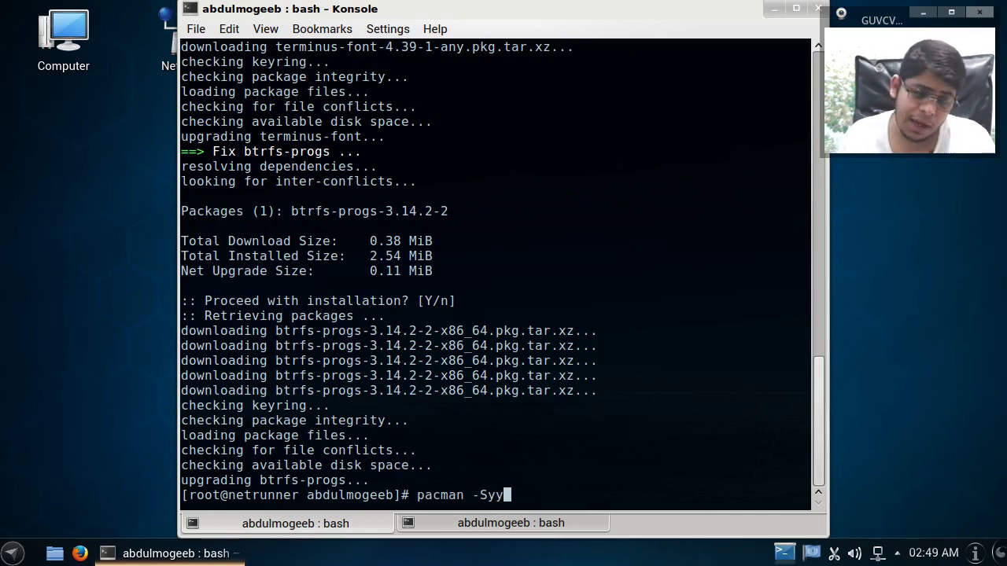
{"action": "key", "text": "Return"}
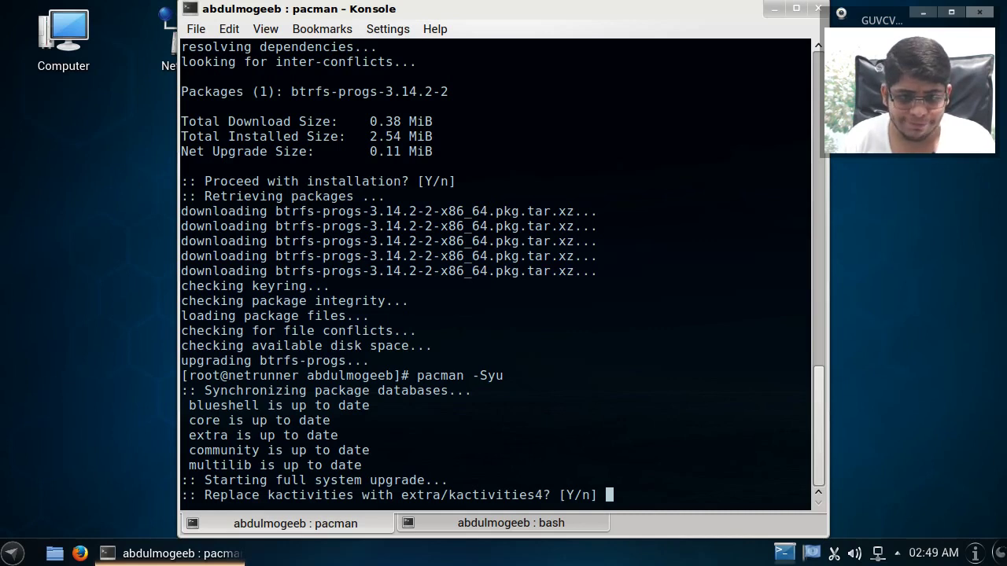
{"action": "key", "text": "Return"}
{"action": "key", "text": "Return"}
{"action": "key", "text": "Return"}
{"action": "key", "text": "Return"}
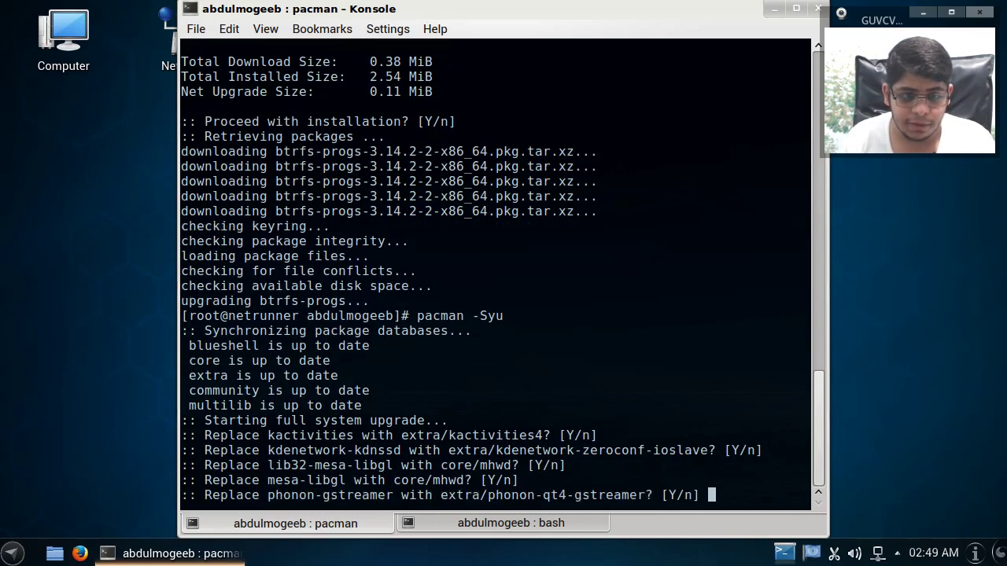
{"action": "key", "text": "Return"}
{"action": "key", "text": "Return"}
{"action": "key", "text": "Return"}
{"action": "key", "text": "Return"}
{"action": "key", "text": "Return"}
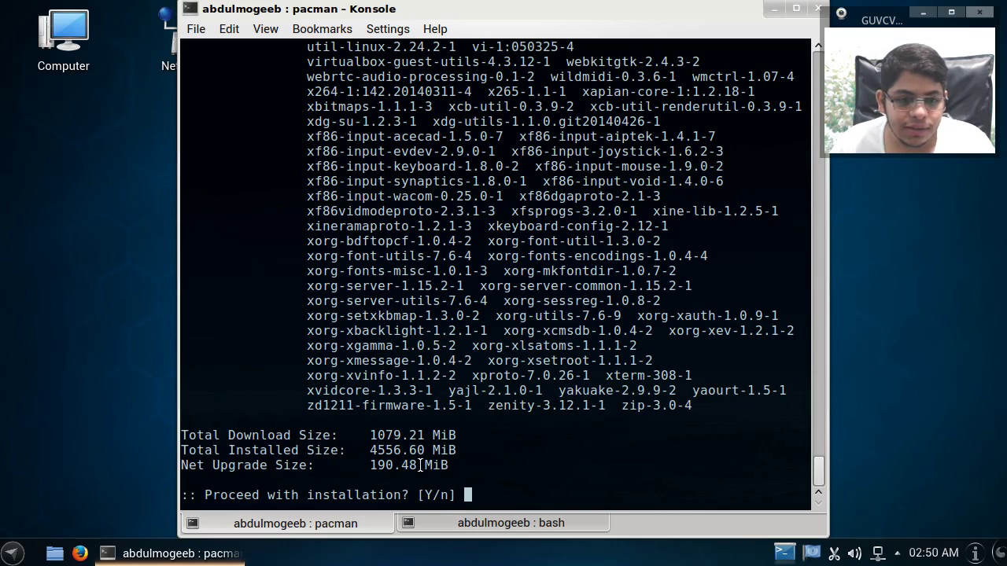
Highlight the total download size, proceed with the installation, then interrupt the download and look back through the package list
{"action": "double_click", "coordinate": [388, 435]}
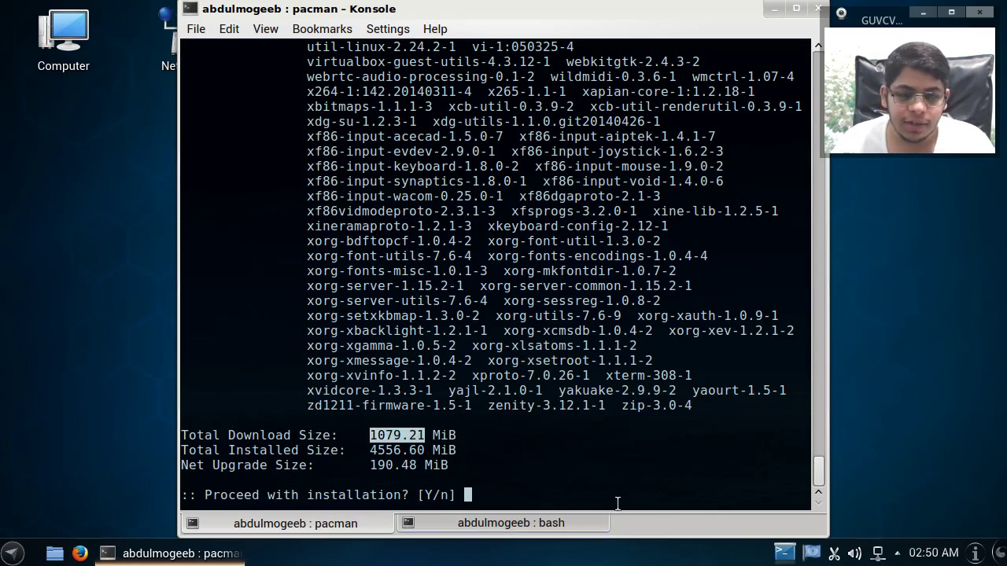
{"action": "key", "text": "Return"}
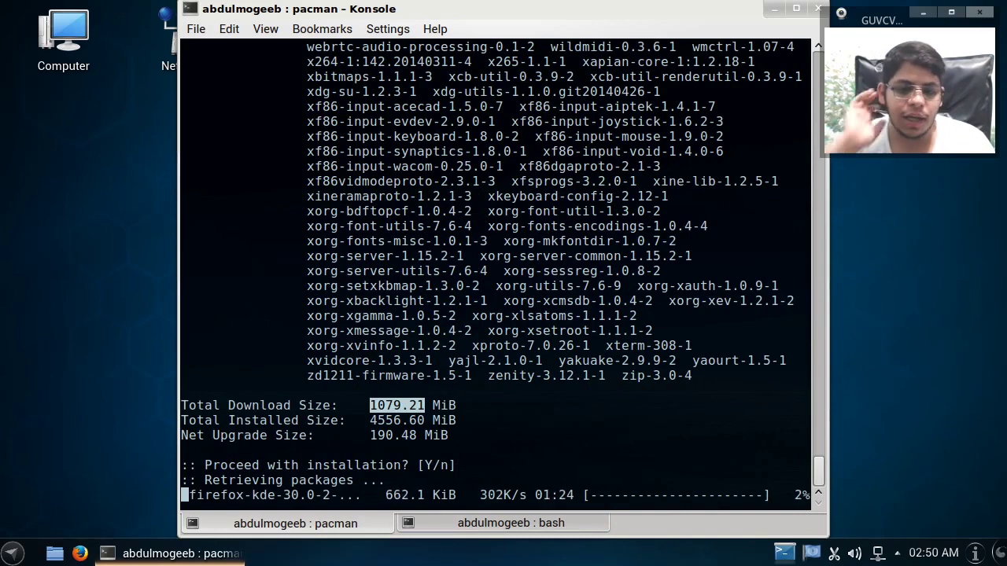
{"action": "key", "text": "ctrl+c"}
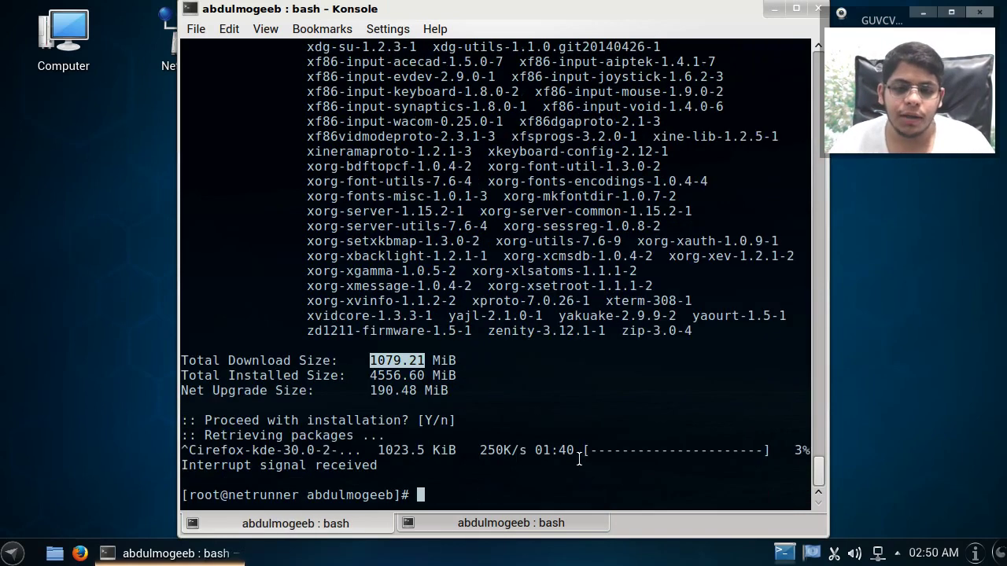
{"action": "scroll", "coordinate": [539, 441], "scroll_direction": "up", "scroll_amount": 10}
{"action": "scroll", "coordinate": [539, 445], "scroll_direction": "up", "scroll_amount": 14}
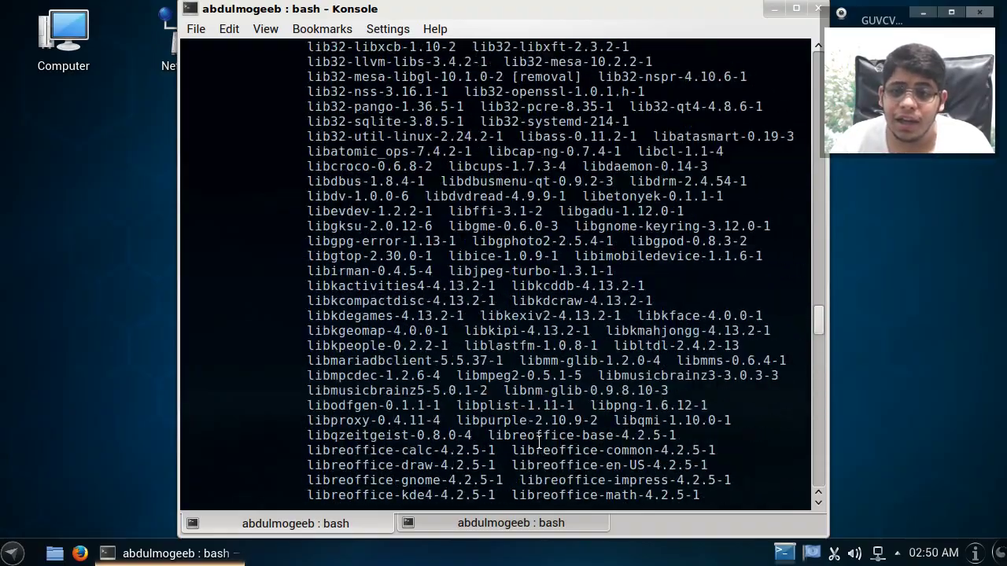
{"action": "scroll", "coordinate": [539, 444], "scroll_direction": "down", "scroll_amount": 19}
{"action": "scroll", "coordinate": [539, 444], "scroll_direction": "down", "scroll_amount": 20}
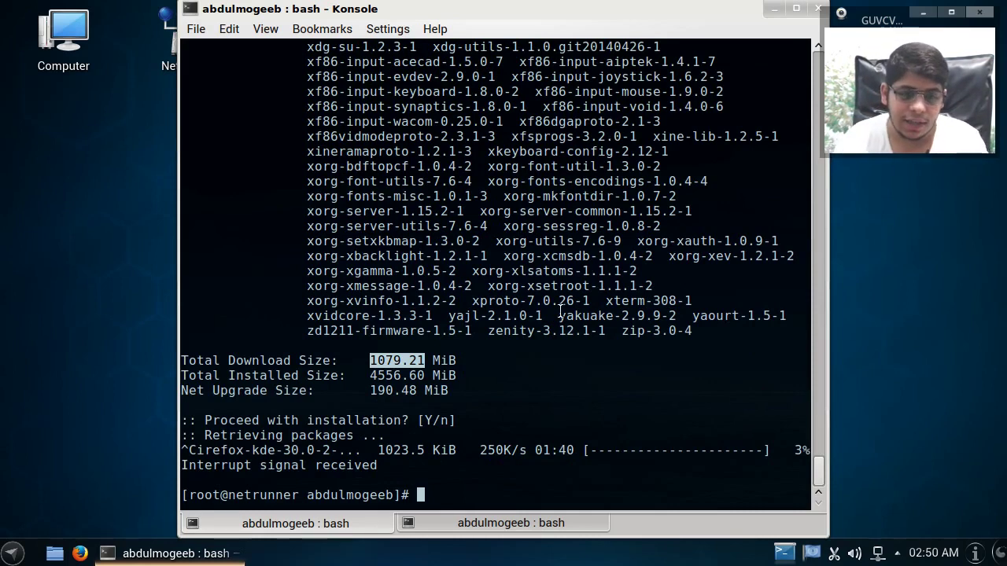
{"action": "type", "text": "crontab "}
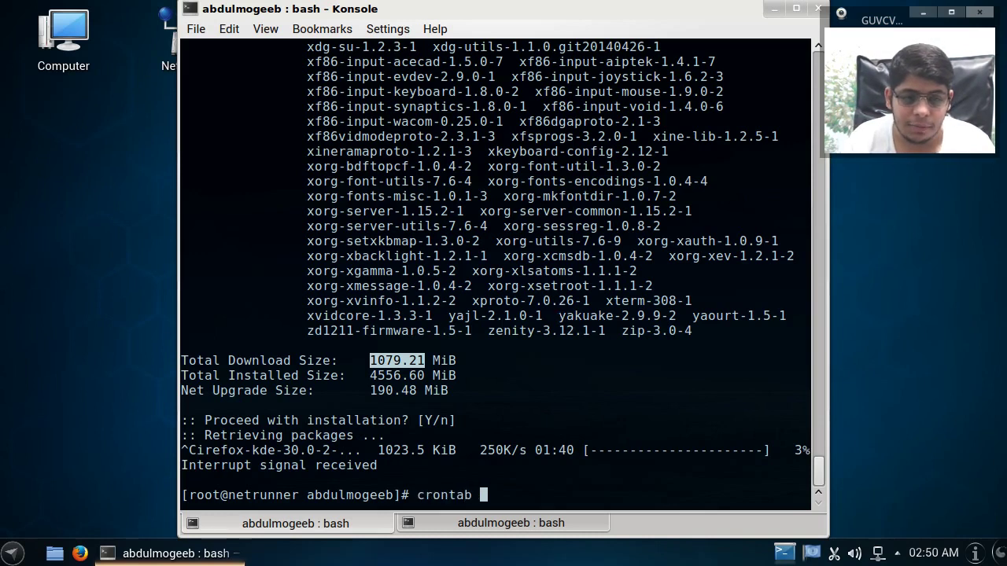
{"action": "type", "text": "-e"}
{"action": "key", "text": "Return"}
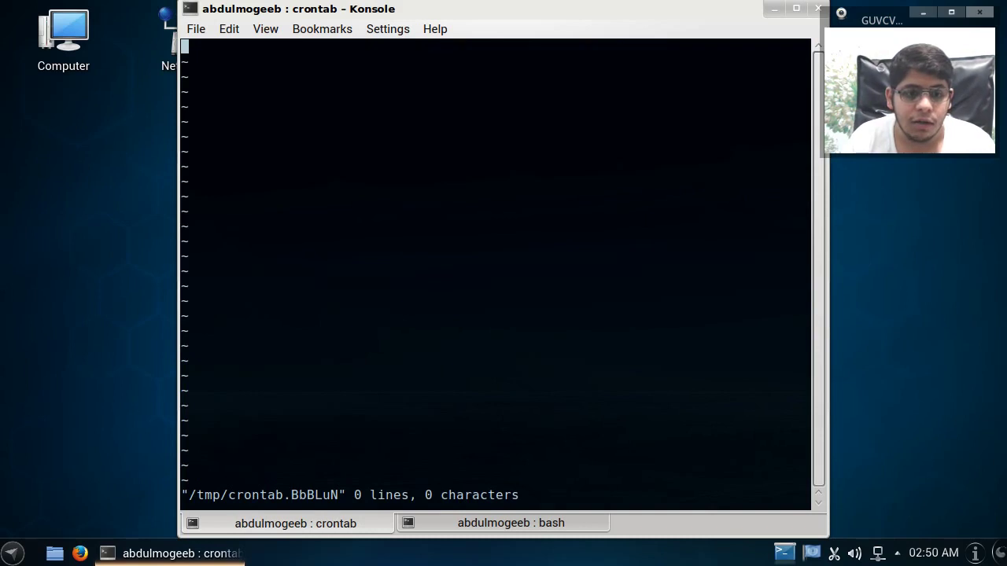
{"action": "key", "text": "ctrl+z"}
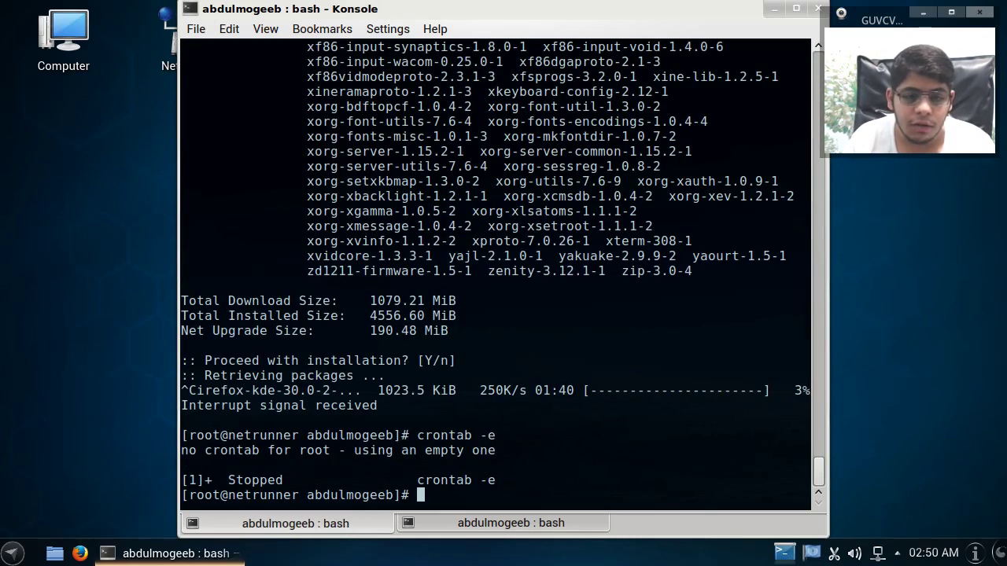
Set nano as the default editor with export EDITOR=nano and open the root crontab with crontab -e
{"action": "type", "text": "export "}
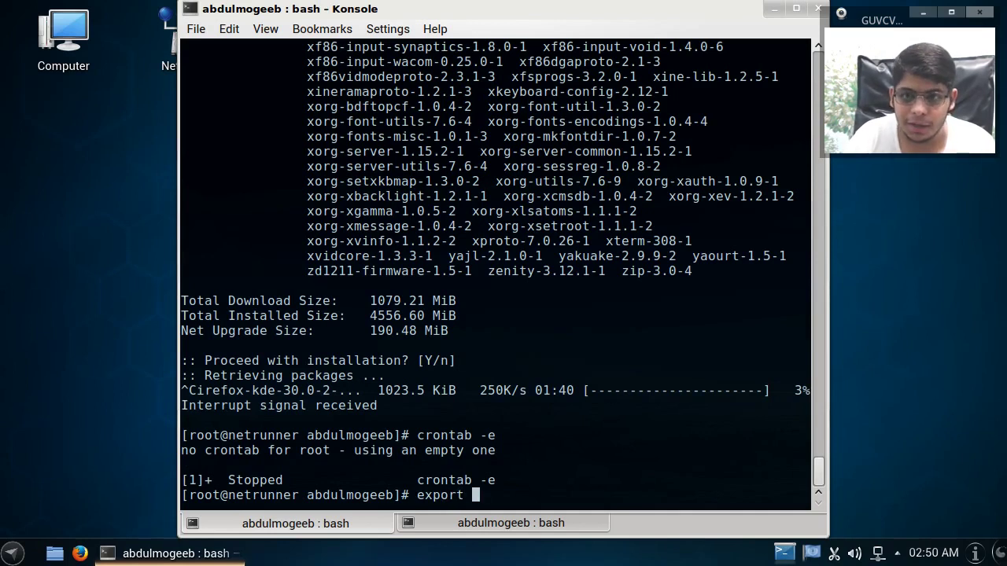
{"action": "type", "text": "EDIT"}
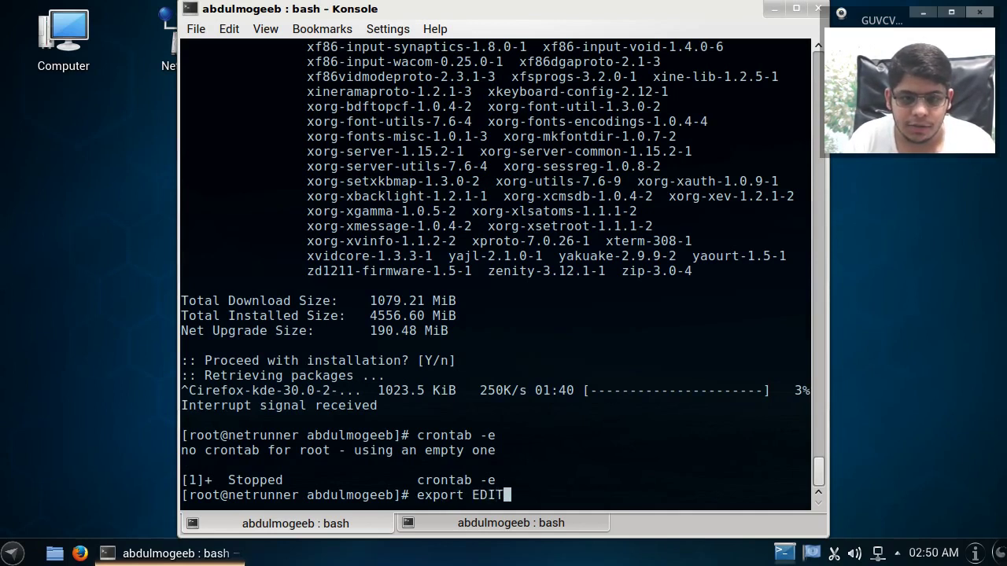
{"action": "type", "text": "OR=nano"}
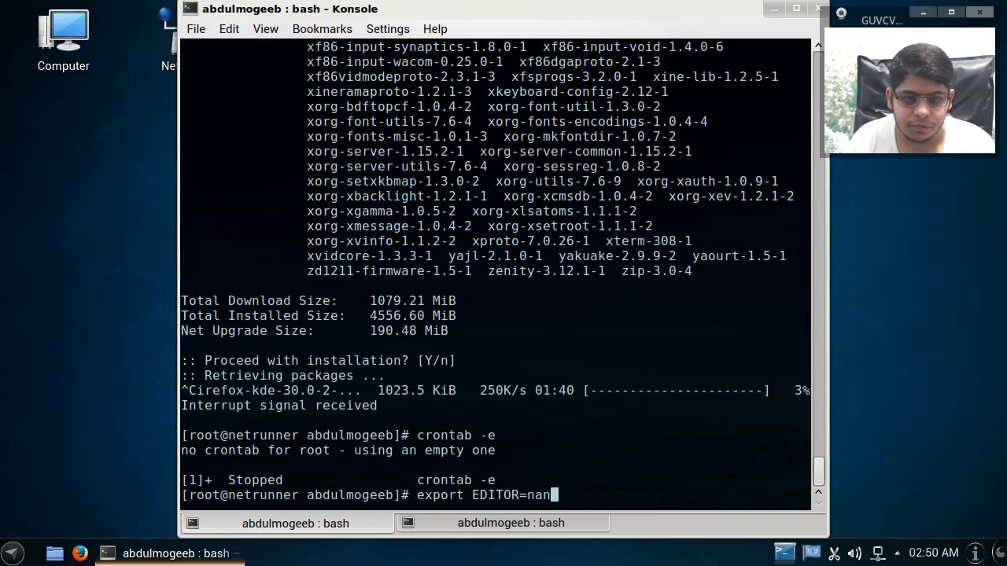
{"action": "key", "text": "Return"}
{"action": "key", "text": "Up"}
{"action": "key", "text": "Up"}
{"action": "key", "text": "Return"}
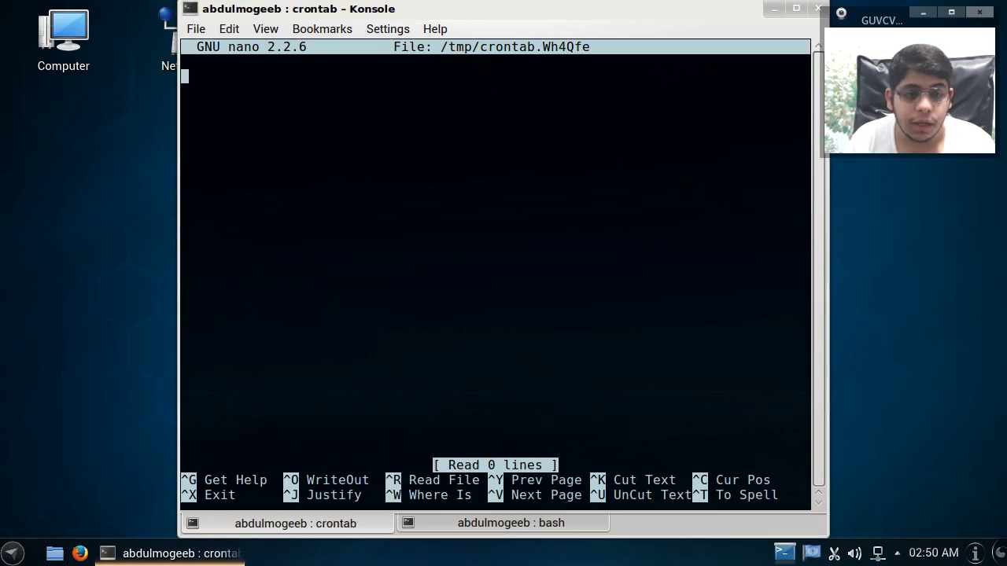
Start the root crontab entry with the schedule 1 1 * * * followed by the pacman command
{"action": "type", "text": "*"}
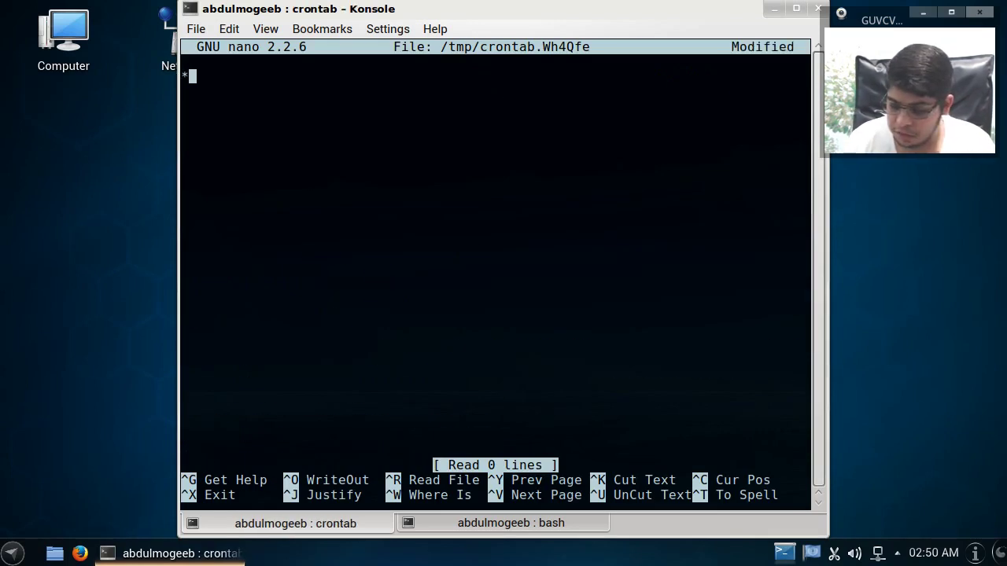
{"action": "key", "text": "BackSpace"}
{"action": "key", "text": "BackSpace"}
{"action": "type", "text": "1 "}
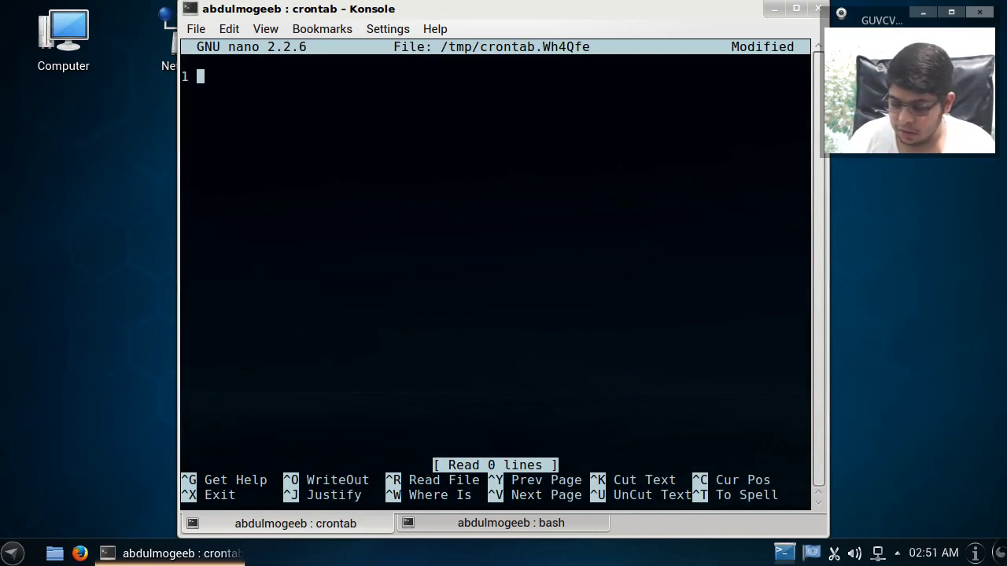
{"action": "type", "text": "1 * * *"}
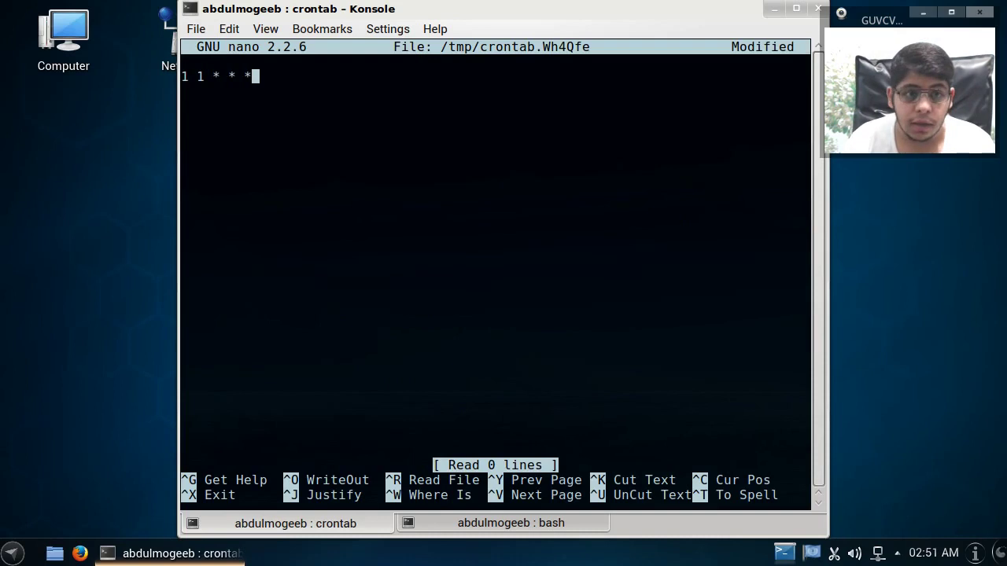
{"action": "type", "text": " pacman -"}
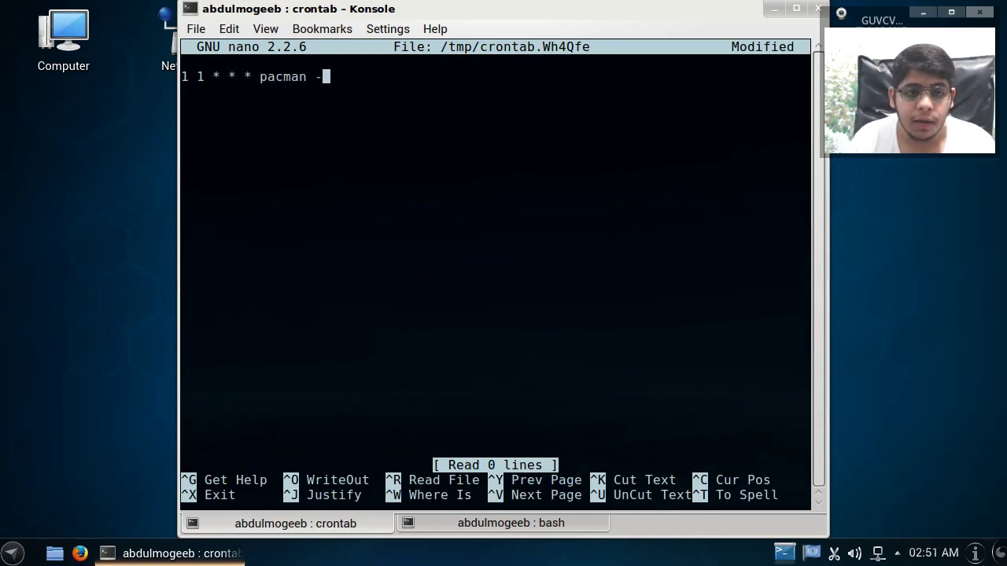
{"action": "type", "text": "Syy "}
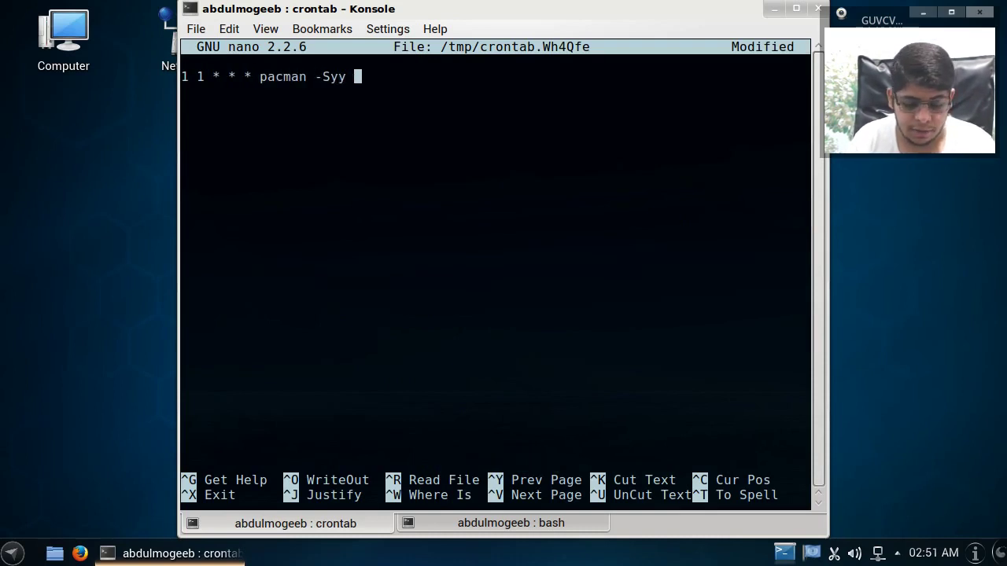
{"action": "type", "text": "&& pacman -"}
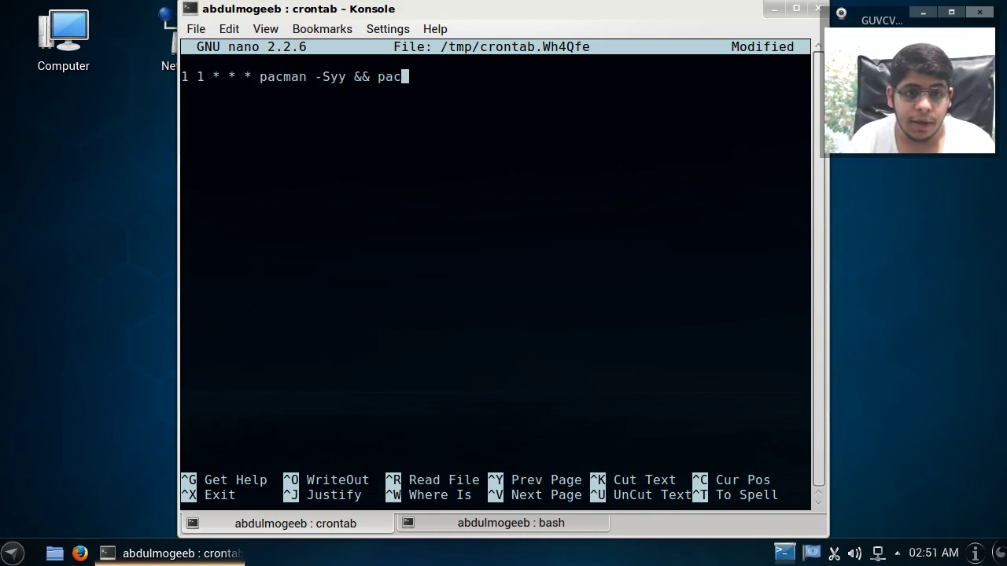
{"action": "key", "text": "BackSpace"}
{"action": "type", "text": "-Sy"}
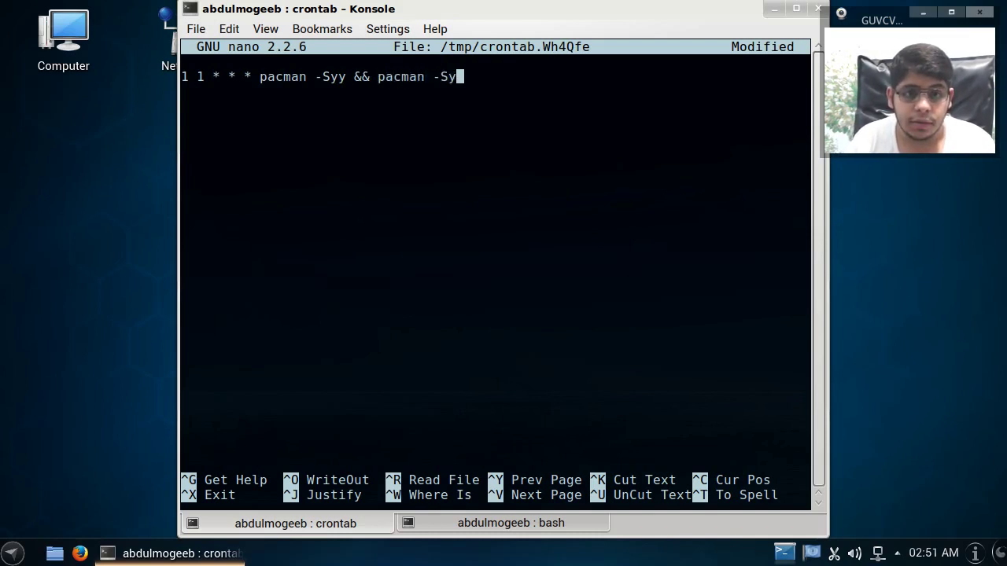
{"action": "key", "text": "BackSpace"}
{"action": "key", "text": "BackSpace"}
{"action": "key", "text": "BackSpace"}
{"action": "key", "text": "BackSpace"}
{"action": "key", "text": "BackSpace"}
{"action": "key", "text": "BackSpace"}
{"action": "key", "text": "BackSpace"}
{"action": "key", "text": "BackSpace"}
{"action": "key", "text": "BackSpace"}
{"action": "key", "text": "BackSpace"}
{"action": "key", "text": "BackSpace"}
{"action": "key", "text": "BackSpace"}
{"action": "key", "text": "BackSpace"}
{"action": "key", "text": "BackSpace"}
{"action": "key", "text": "BackSpace"}
{"action": "key", "text": "BackSpace"}
{"action": "key", "text": "BackSpace"}
{"action": "key", "text": "BackSpace"}
Complete the pacman command in the crontab entry with the options -Syu --no-confirm
{"action": "type", "text": "-"}
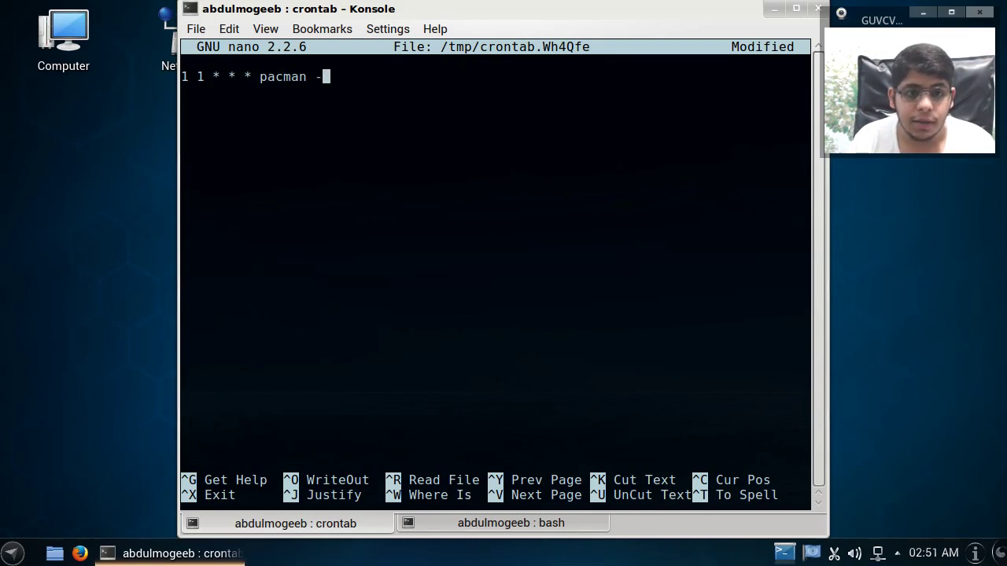
{"action": "type", "text": "Syu --no"}
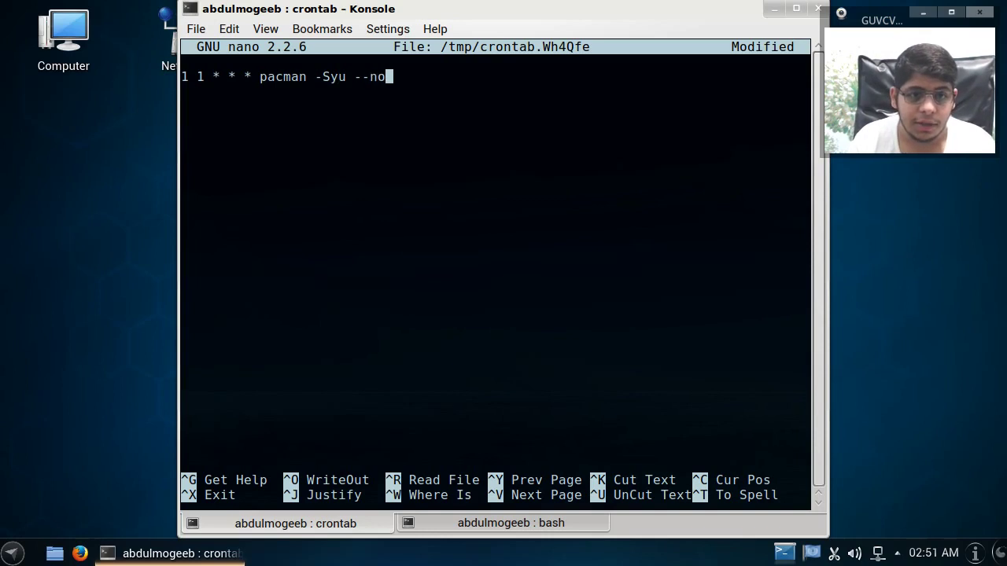
{"action": "type", "text": "-confirm"}
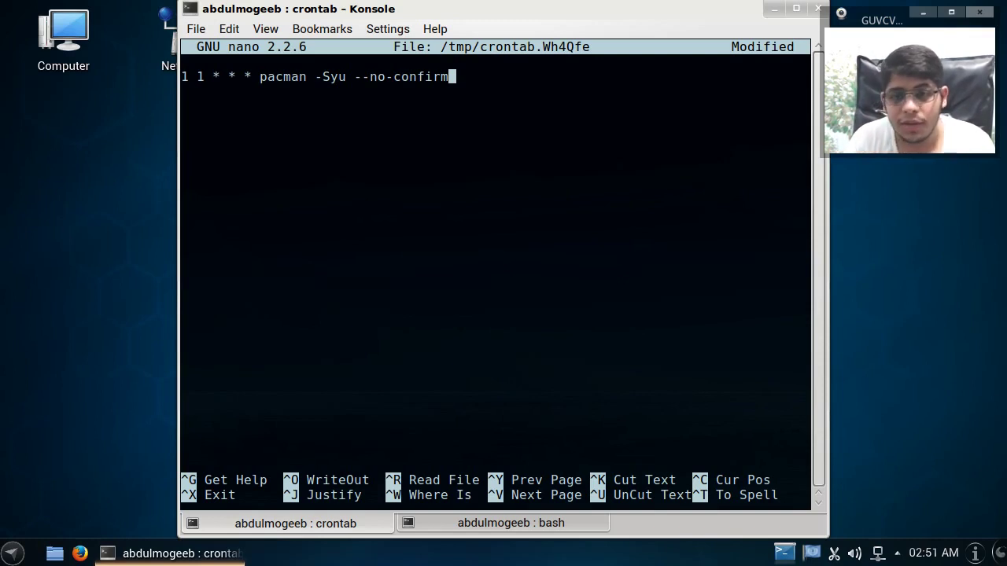
{"action": "type", "text": "--force"}
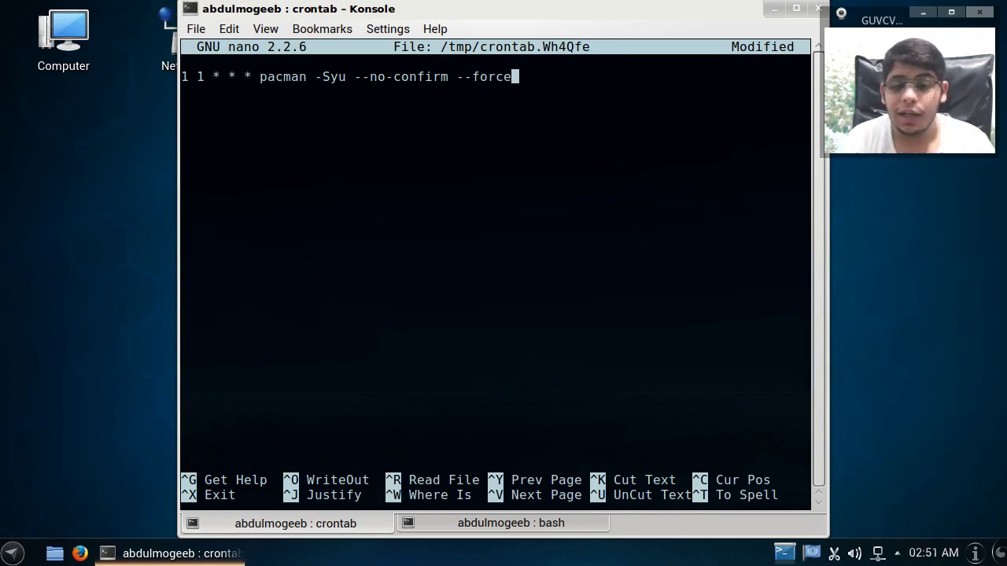
{"action": "key", "text": "BackSpace"}
{"action": "key", "text": "BackSpace"}
{"action": "key", "text": "BackSpace"}
{"action": "key", "text": "BackSpace"}
{"action": "key", "text": "BackSpace"}
{"action": "key", "text": "BackSpace"}
{"action": "key", "text": "BackSpace"}
{"action": "key", "text": "BackSpace"}
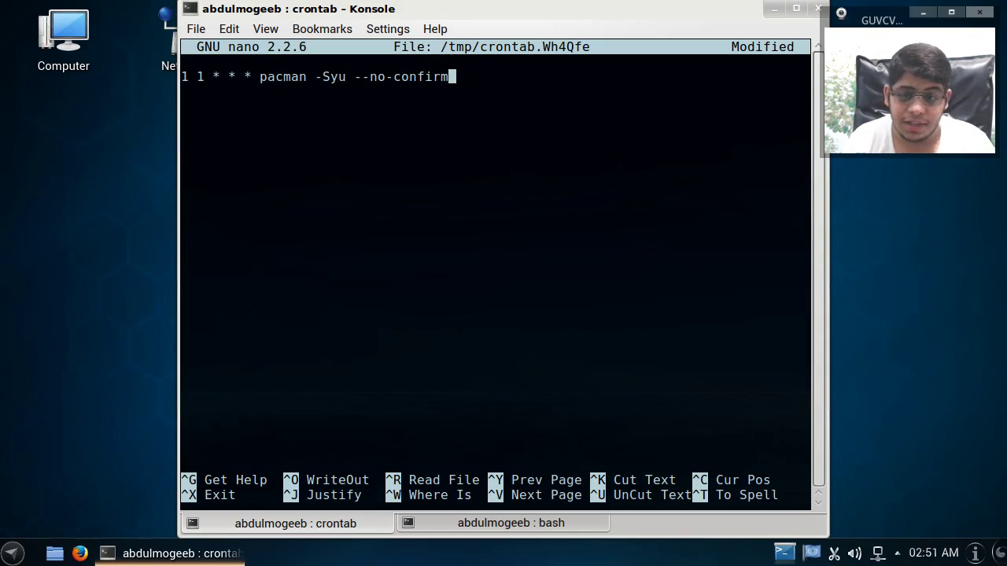
Append the job's output to /var/log/autoupdate.log using >>, and save the crontab under its existing file name
{"action": "type", "text": ">> "}
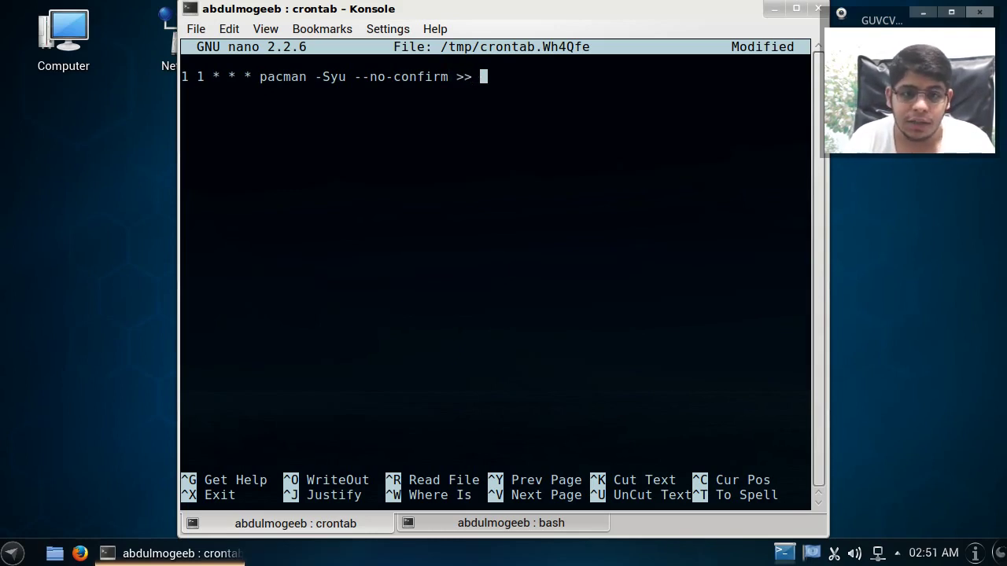
{"action": "type", "text": "/var/log"}
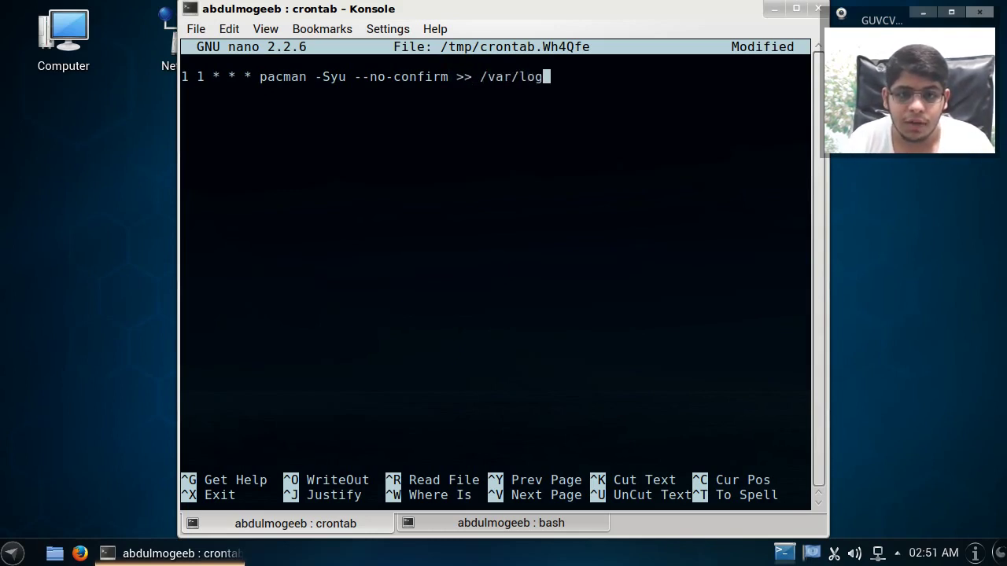
{"action": "type", "text": "/auto"}
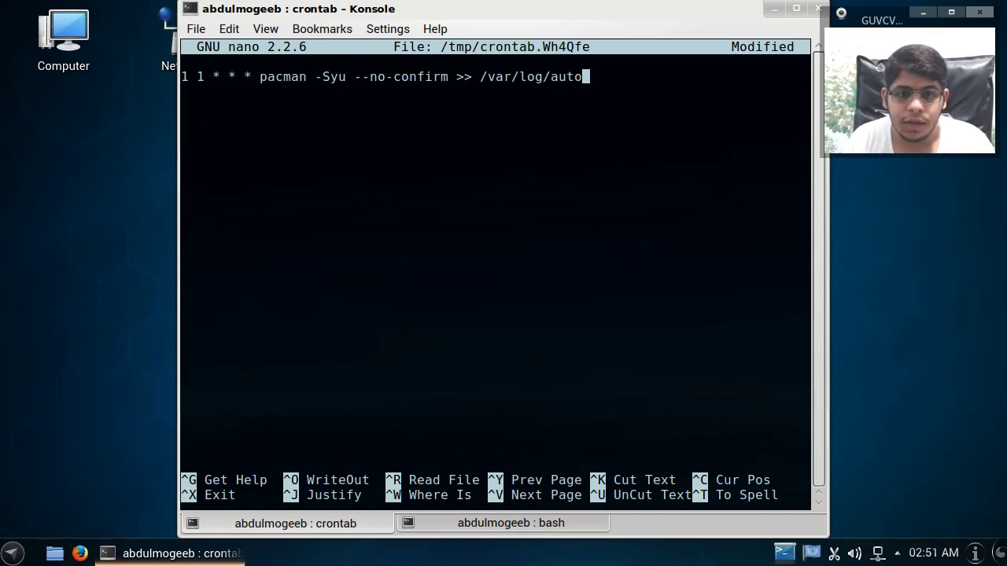
{"action": "type", "text": "update.log"}
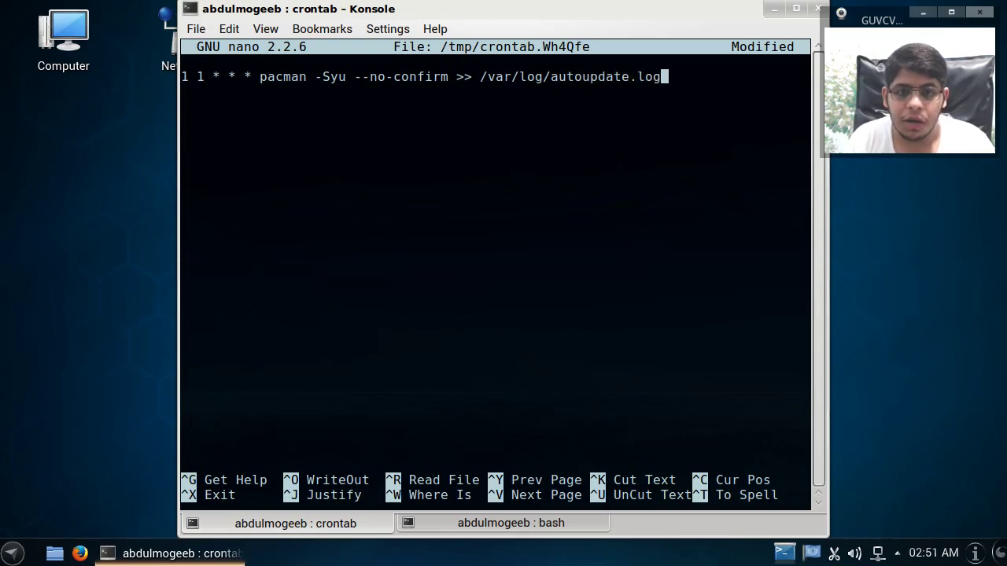
{"action": "key", "text": "ctrl+x"}
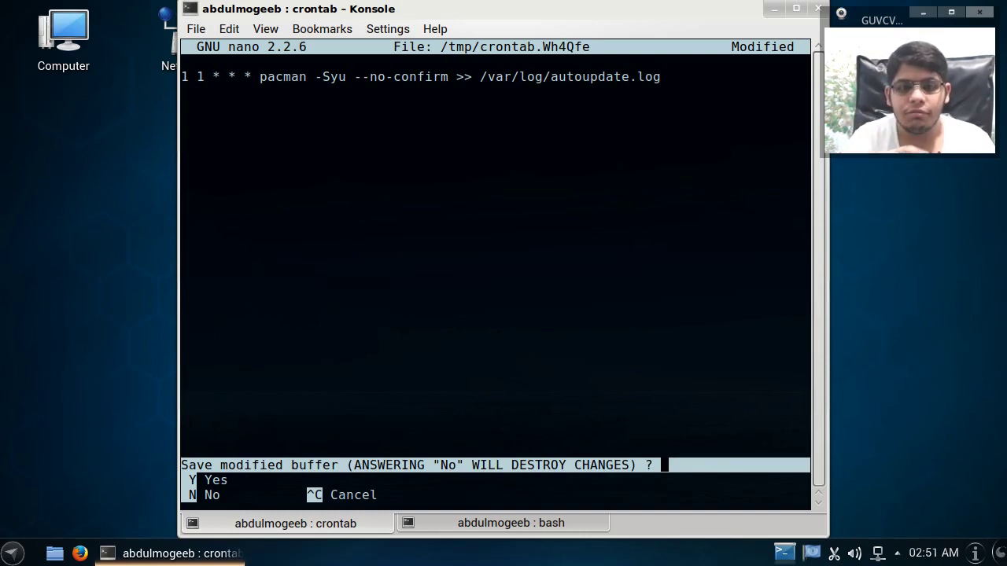
{"action": "key", "text": "y"}
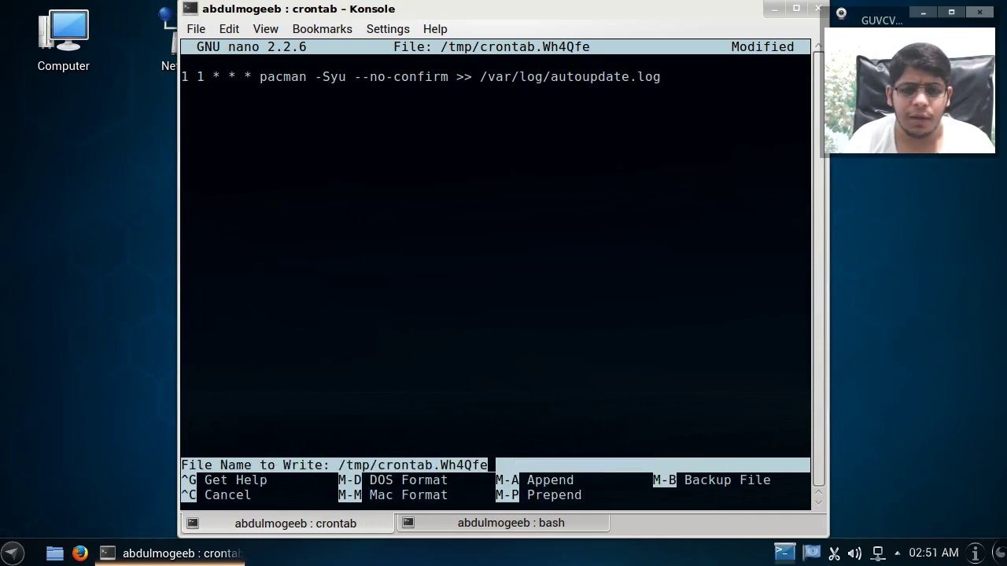
{"action": "key", "text": "Return"}
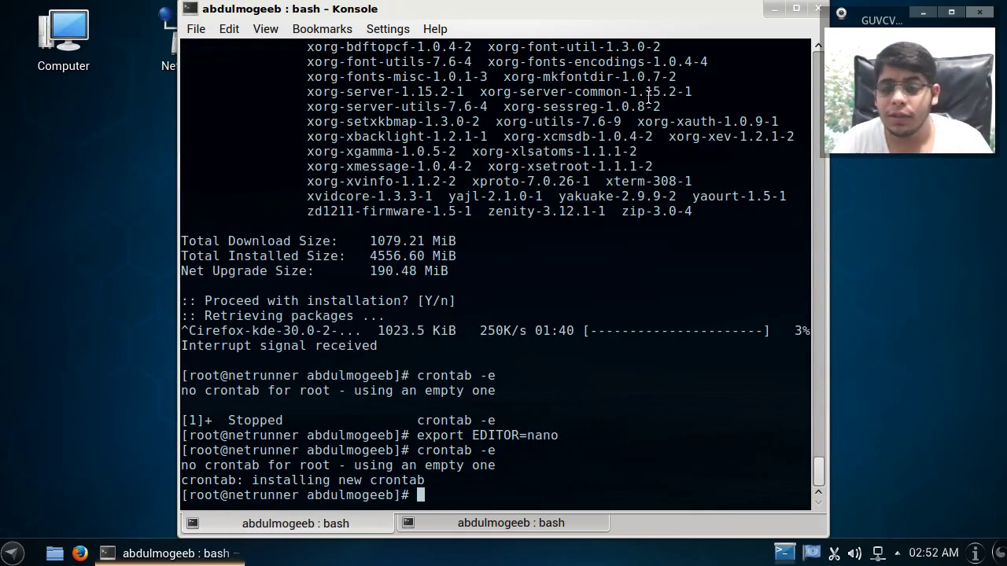
Clear the terminal screen and enlarge its text by two zoom levels
{"action": "type", "text": "y"}
{"action": "key", "text": "BackSpace"}
{"action": "key", "text": "ctrl+l"}
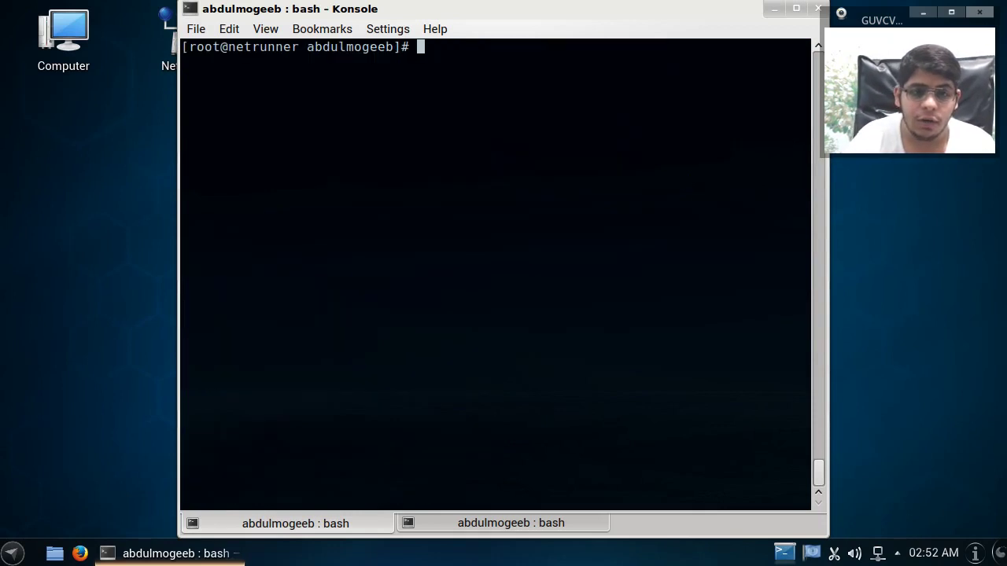
{"action": "key", "text": "ctrl+plus"}
{"action": "key", "text": "ctrl+plus"}
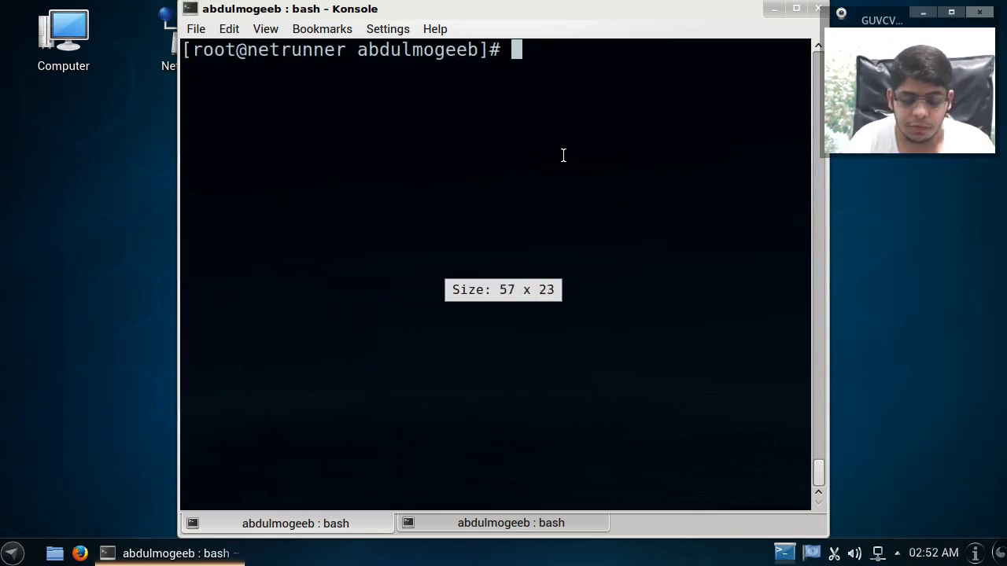
{"action": "type", "text": "a"}
{"action": "key", "text": "BackSpace"}
{"action": "type", "text": "ya"}
{"action": "key", "text": "Tab"}
{"action": "key", "text": "Tab"}
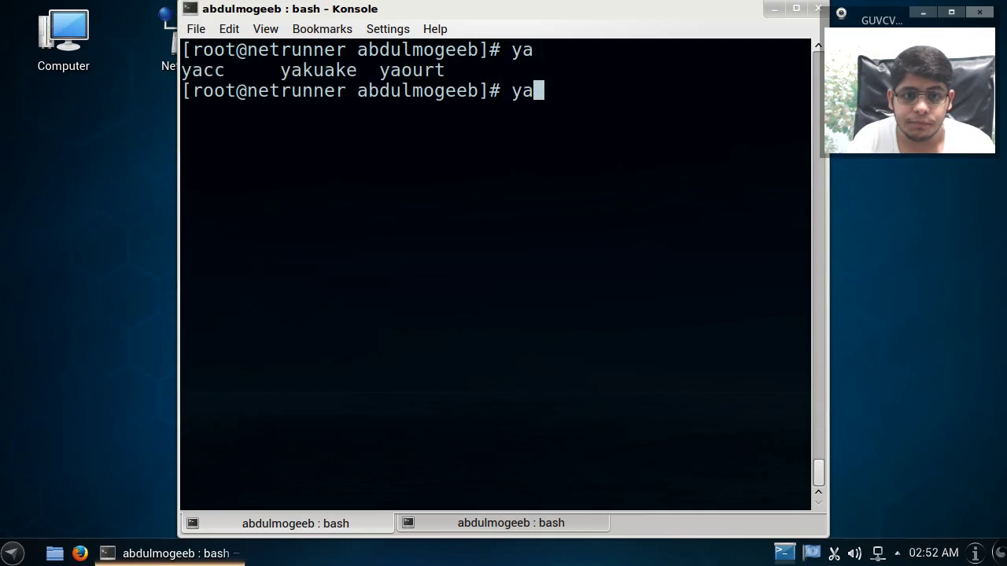
{"action": "type", "text": "o"}
{"action": "key", "text": "Tab"}
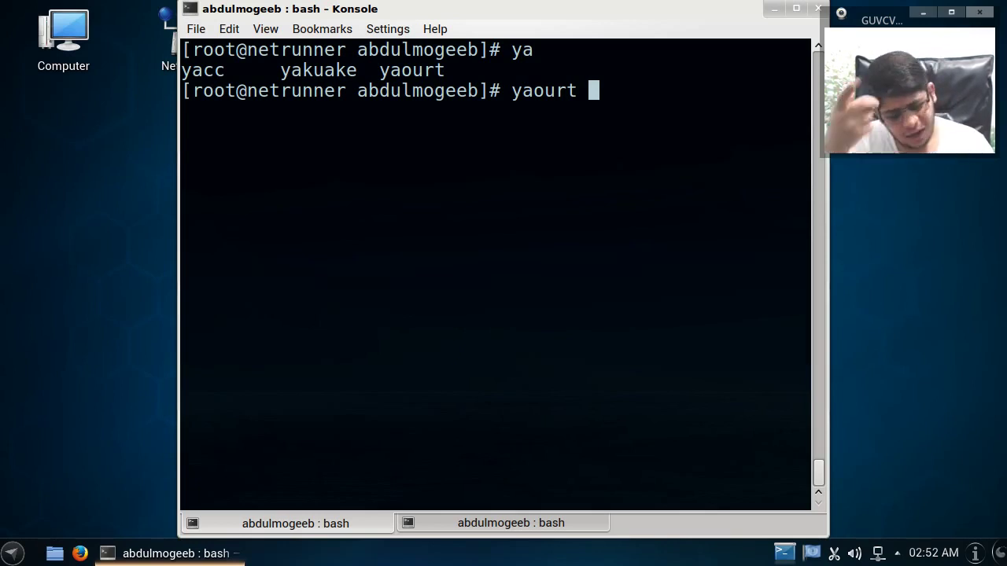
{"action": "key", "text": "BackSpace"}
{"action": "key", "text": "BackSpace"}
{"action": "key", "text": "BackSpace"}
{"action": "key", "text": "BackSpace"}
{"action": "key", "text": "BackSpace"}
{"action": "key", "text": "BackSpace"}
{"action": "key", "text": "BackSpace"}
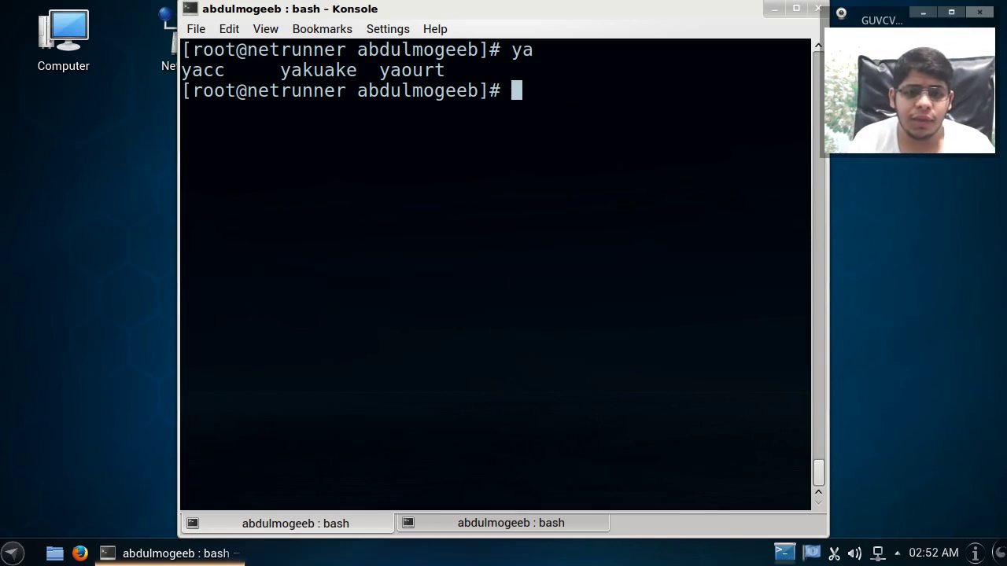
Search the official repositories for jitsi with pacman -Ss jitsi
{"action": "type", "text": "pacman -Ss "}
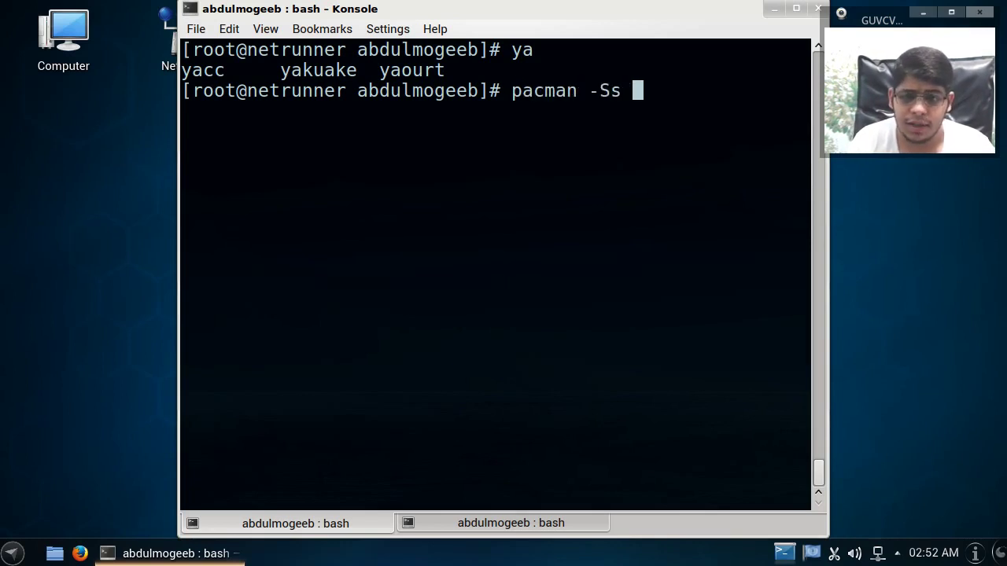
{"action": "type", "text": "jitsi"}
{"action": "key", "text": "Return"}
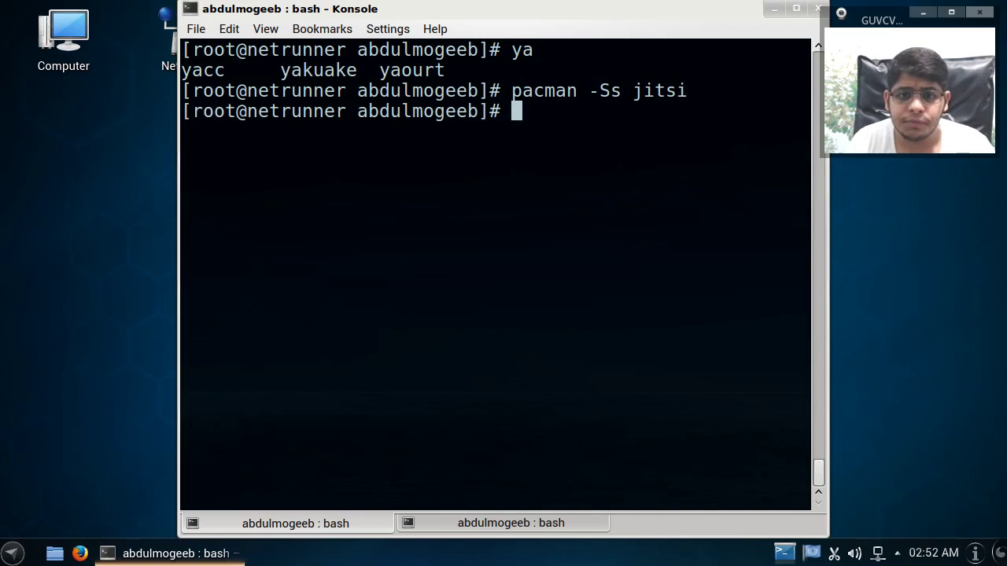
Reuse the previous search with pacman replaced by yaourt, running yaourt -Ss jitsi to search the AUR
{"action": "key", "text": "Up"}
{"action": "key", "text": "Left"}
{"action": "key", "text": "Left"}
{"action": "key", "text": "Left"}
{"action": "key", "text": "Left"}
{"action": "key", "text": "Left"}
{"action": "key", "text": "Left"}
{"action": "key", "text": "Left"}
{"action": "key", "text": "Left"}
{"action": "key", "text": "Left"}
{"action": "key", "text": "Left"}
{"action": "key", "text": "Left"}
{"action": "key", "text": "Left"}
{"action": "key", "text": "Left"}
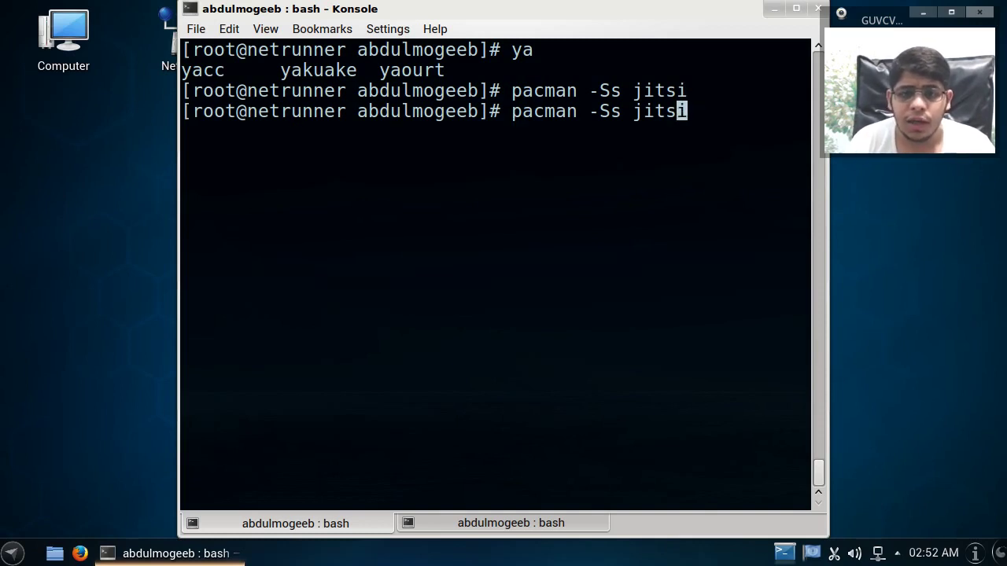
{"action": "key", "text": "Right"}
{"action": "key", "text": "Right"}
{"action": "key", "text": "Right"}
{"action": "key", "text": "BackSpace"}
{"action": "key", "text": "BackSpace"}
{"action": "key", "text": "BackSpace"}
{"action": "key", "text": "BackSpace"}
{"action": "key", "text": "BackSpace"}
{"action": "key", "text": "BackSpace"}
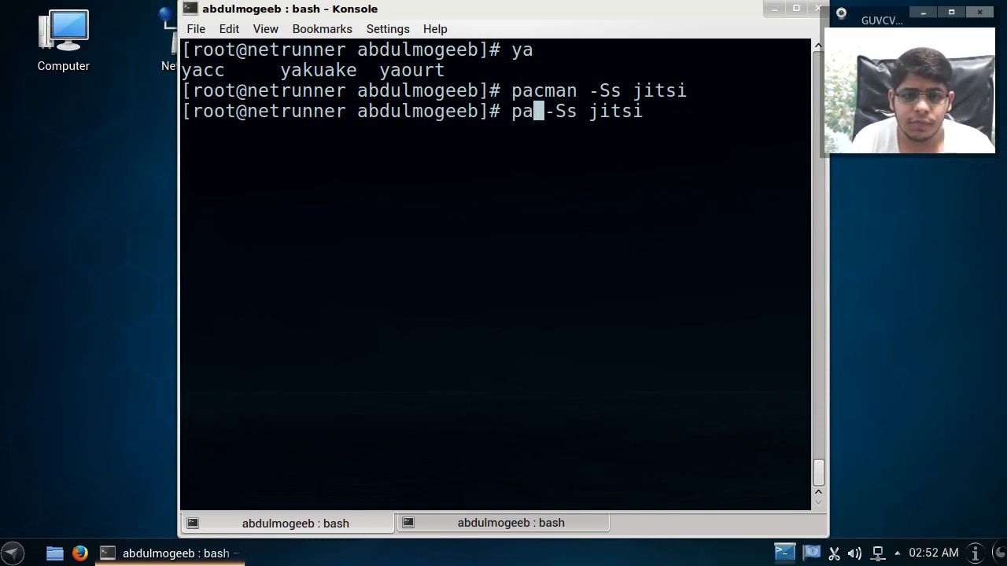
{"action": "type", "text": "ay"}
{"action": "key", "text": "BackSpace"}
{"action": "key", "text": "BackSpace"}
{"action": "type", "text": "yaourt"}
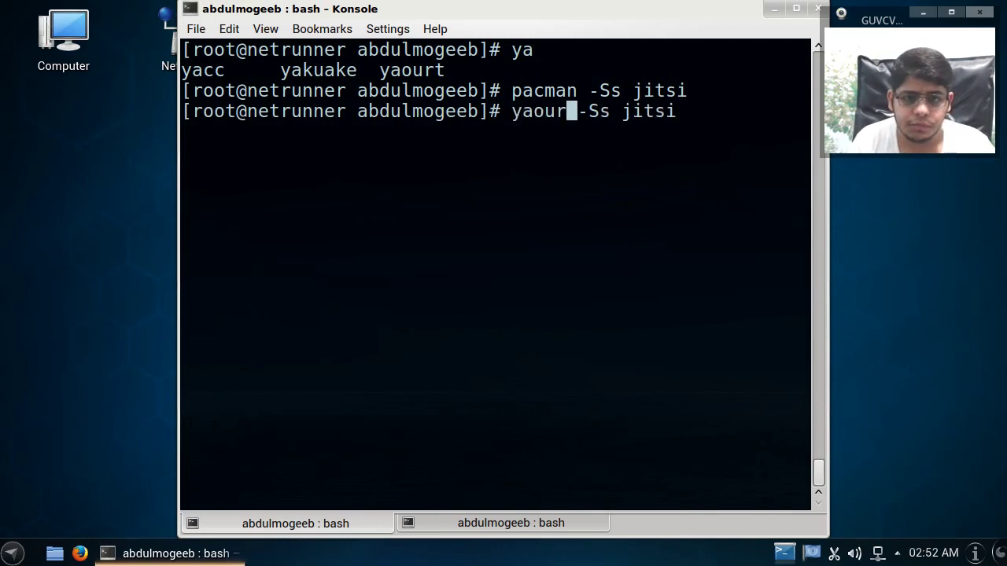
{"action": "key", "text": "Return"}
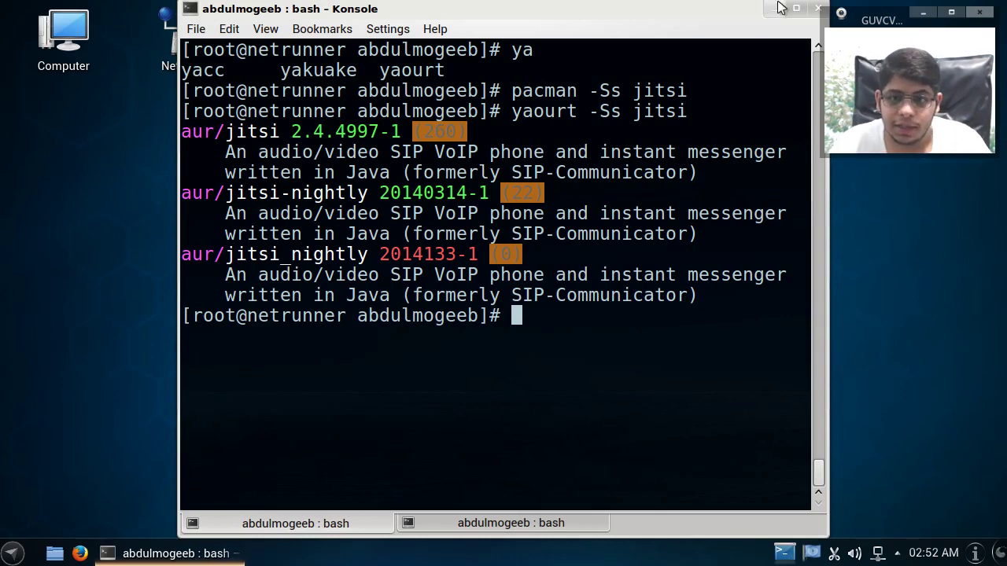
Close the terminal window and open the Netrunner Desktop Settings from the desktop
{"action": "left_click_drag", "start_coordinate": [736, 15], "coordinate": [617, 25]}
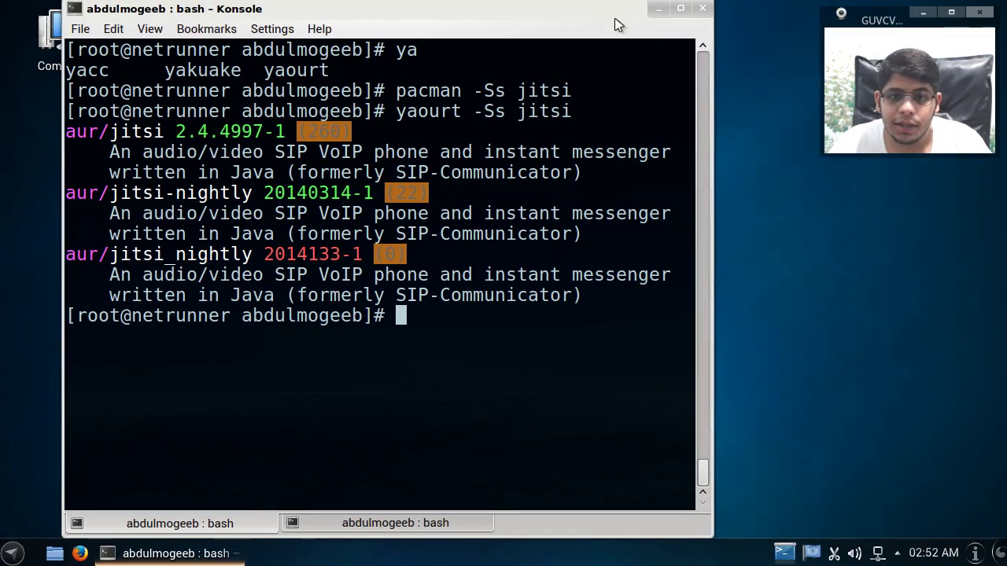
{"action": "left_click", "coordinate": [703, 9]}
{"action": "right_click", "coordinate": [639, 250]}
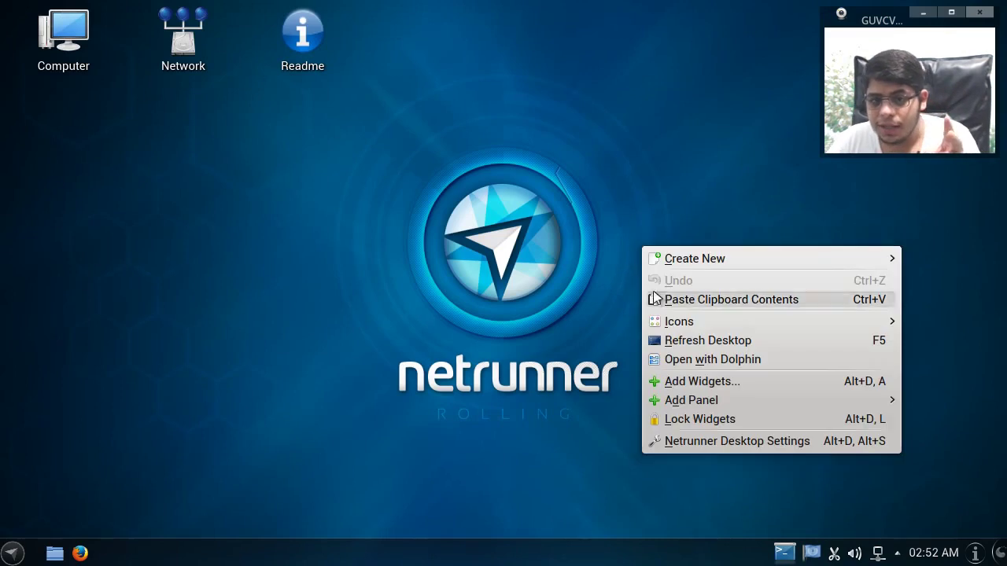
{"action": "left_click", "coordinate": [734, 442]}
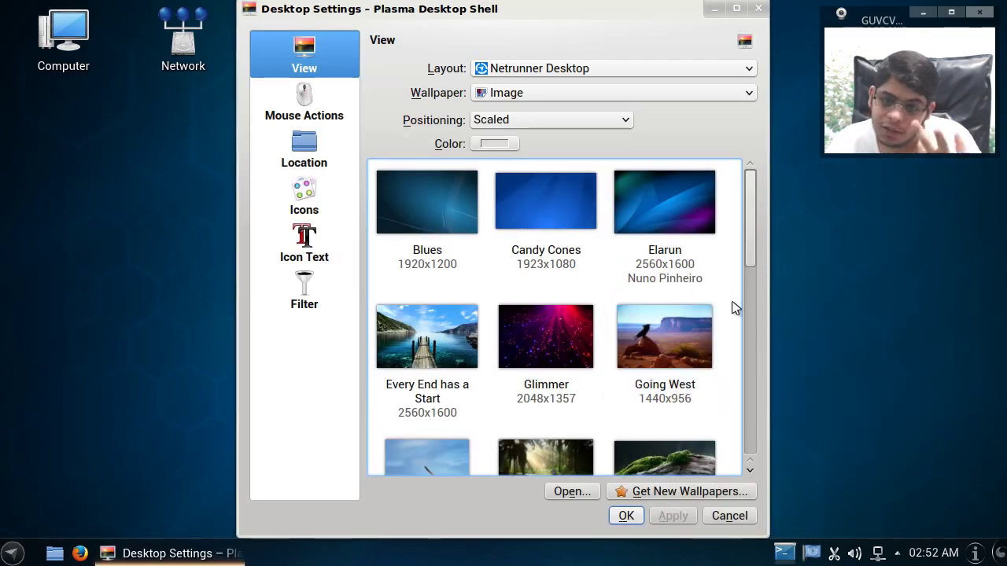
Choose the Spiral image as the desktop wallpaper and apply it
{"action": "left_click_drag", "start_coordinate": [748, 262], "coordinate": [742, 353]}
{"action": "scroll", "coordinate": [736, 393], "scroll_direction": "down", "scroll_amount": 5}
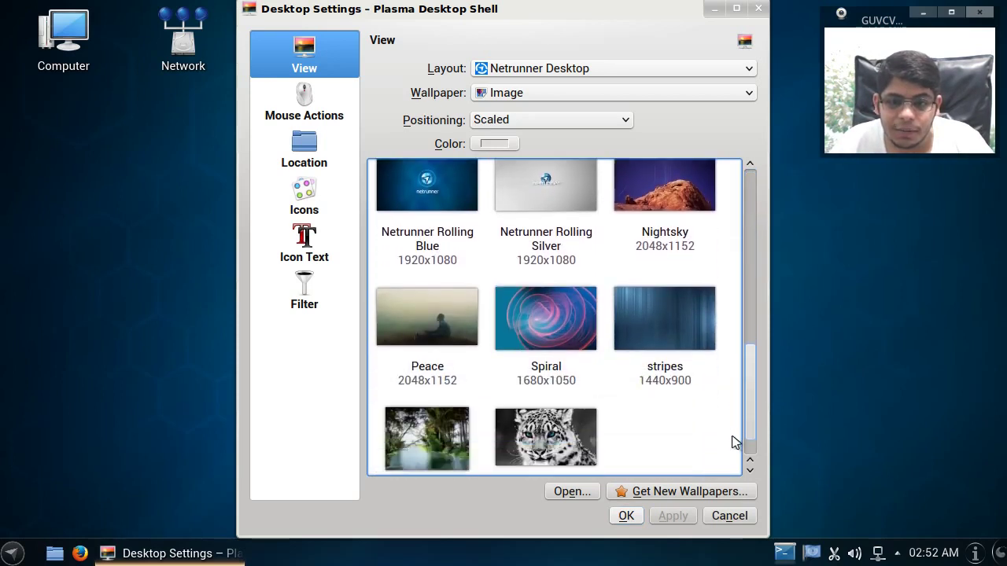
{"action": "left_click", "coordinate": [562, 269]}
{"action": "left_click", "coordinate": [673, 516]}
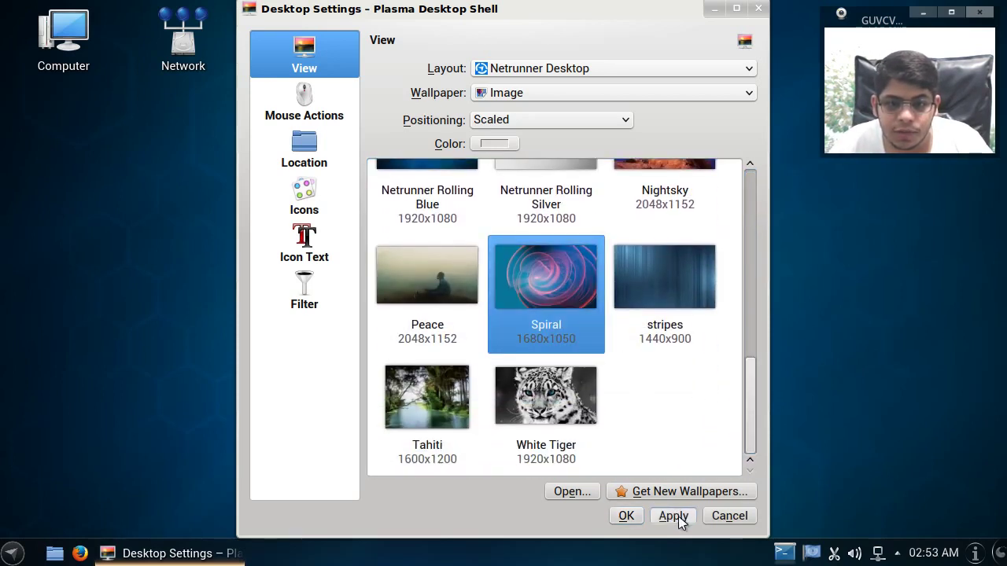
Choose the Tahiti image as the desktop wallpaper, apply it, and minimize the Desktop Settings window
{"action": "left_click_drag", "start_coordinate": [574, 16], "coordinate": [522, 16]}
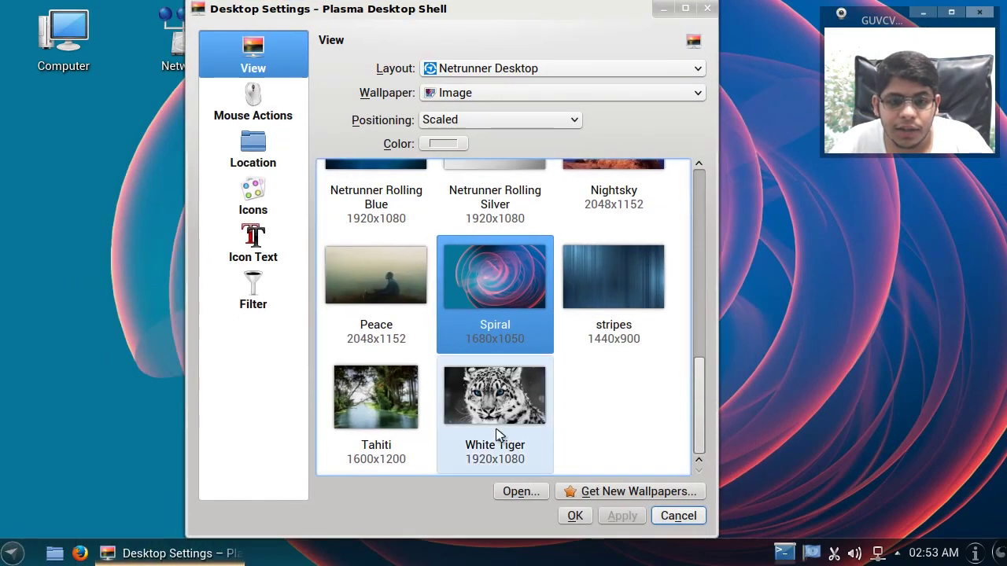
{"action": "scroll", "coordinate": [503, 434], "scroll_direction": "up", "scroll_amount": 1}
{"action": "left_click", "coordinate": [421, 425]}
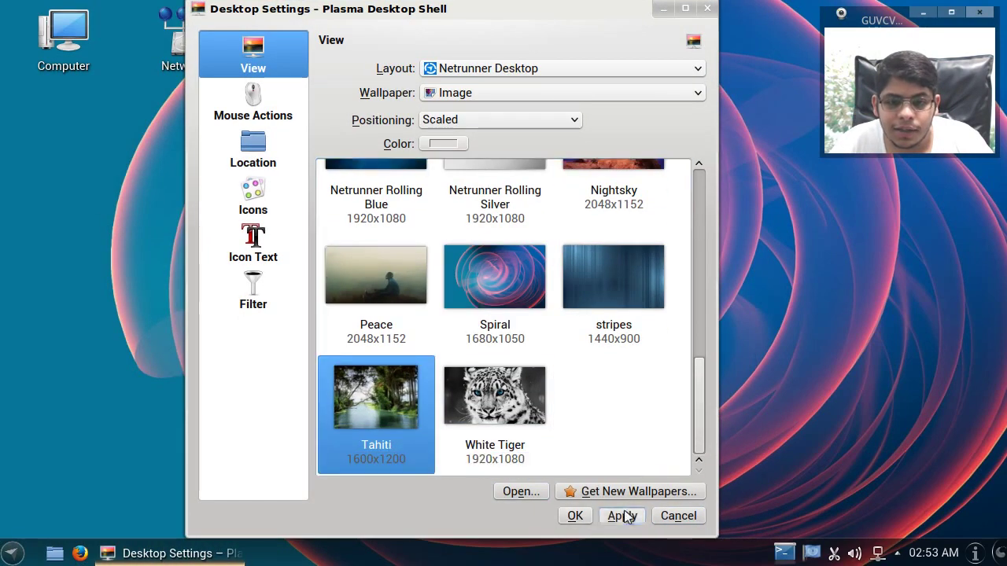
{"action": "left_click", "coordinate": [618, 516]}
{"action": "left_click", "coordinate": [661, 11]}
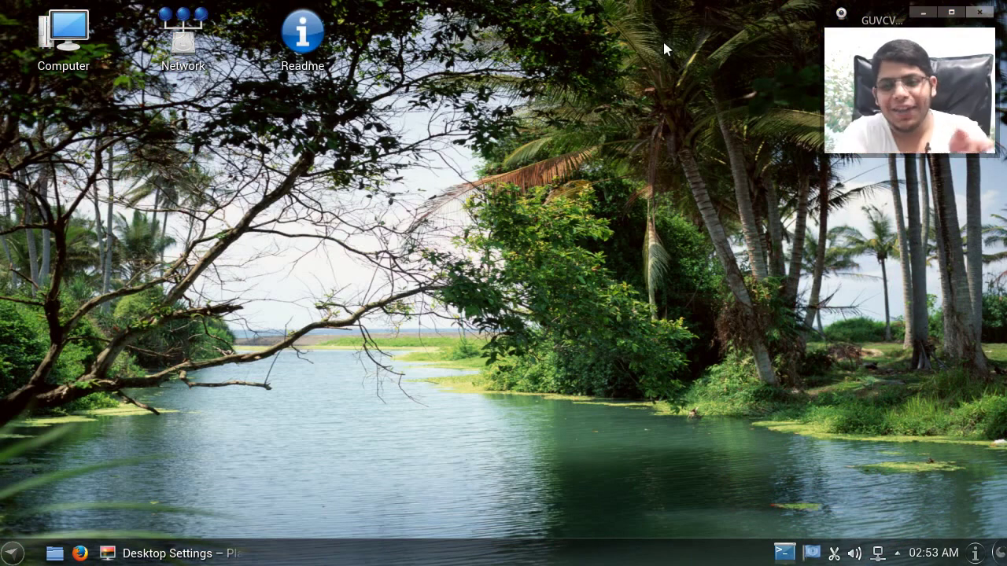
Reopen the Netrunner Desktop Settings from the desktop and set the Going West image as the wallpaper
{"action": "right_click", "coordinate": [533, 240]}
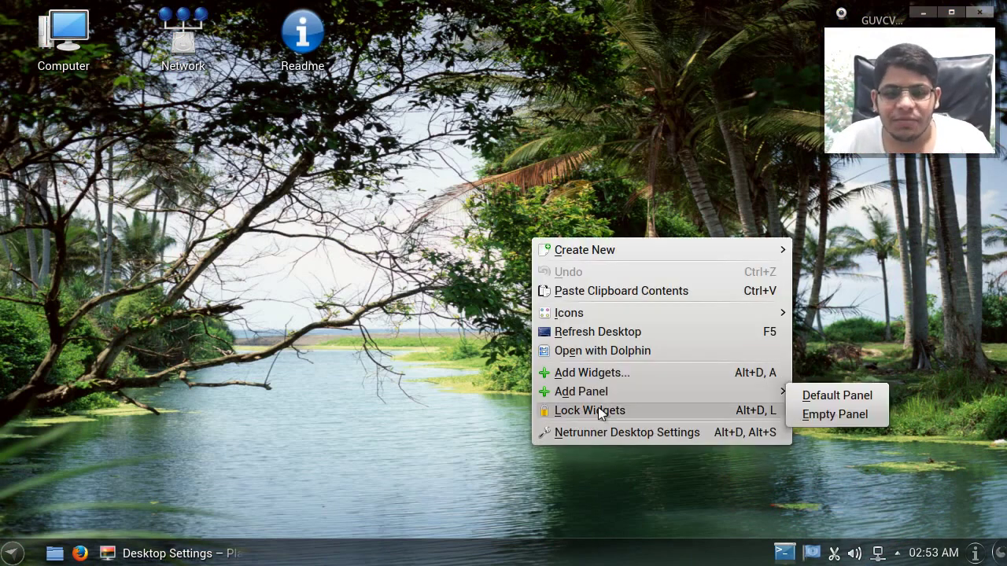
{"action": "left_click", "coordinate": [410, 422]}
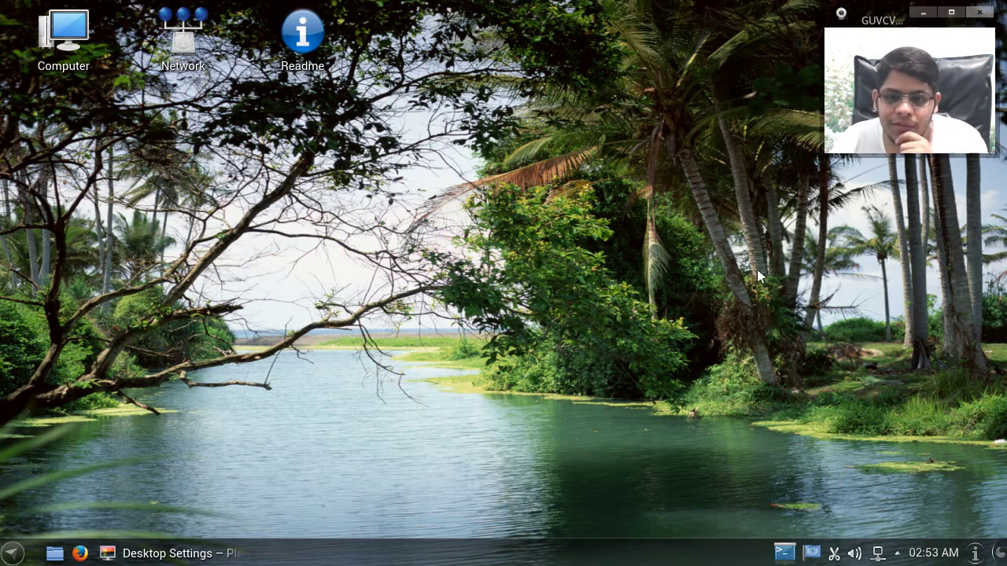
{"action": "right_click", "coordinate": [548, 290]}
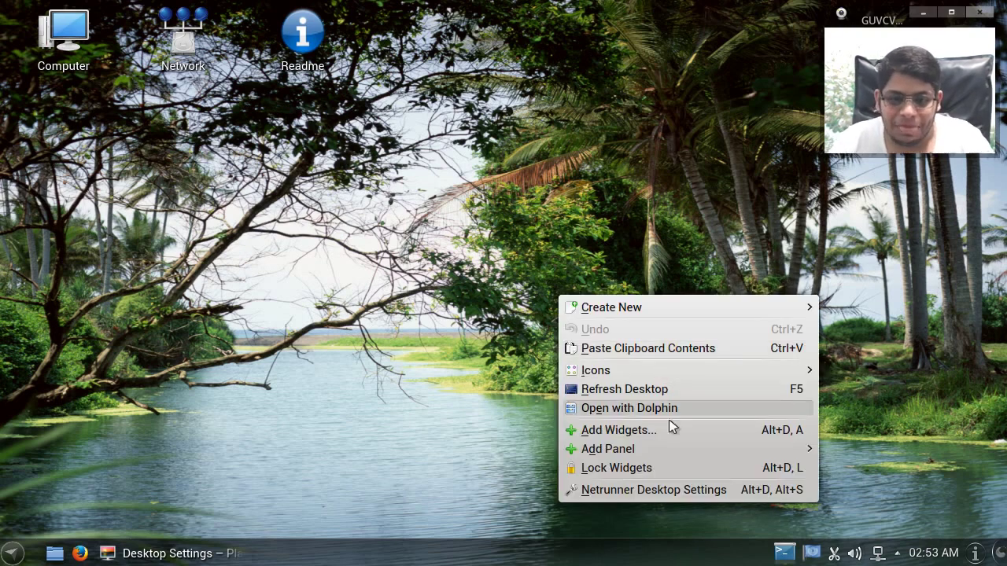
{"action": "left_click", "coordinate": [666, 486]}
{"action": "scroll", "coordinate": [542, 317], "scroll_direction": "down", "scroll_amount": 3}
{"action": "scroll", "coordinate": [543, 316], "scroll_direction": "up", "scroll_amount": 2}
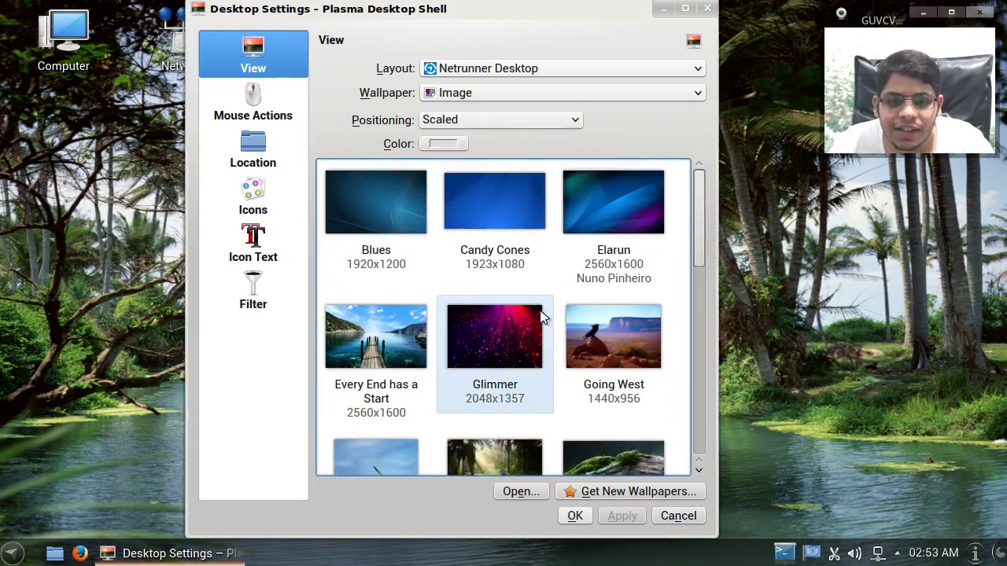
{"action": "left_click", "coordinate": [613, 347]}
{"action": "left_click", "coordinate": [614, 518]}
{"action": "left_click", "coordinate": [575, 516]}
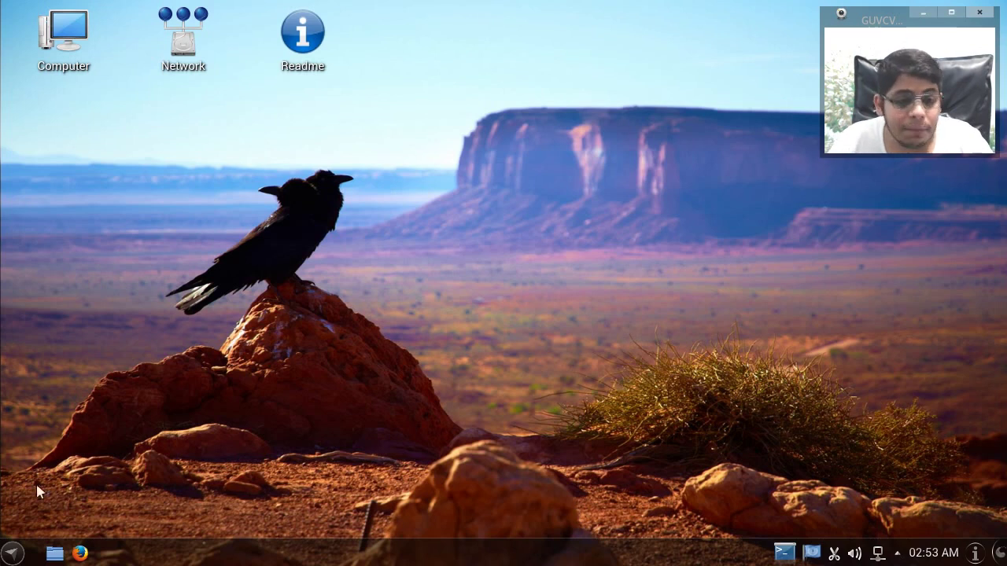
Look through the launcher's application categories, including Graphics, Internet and Office, and close it
{"action": "left_click", "coordinate": [22, 553]}
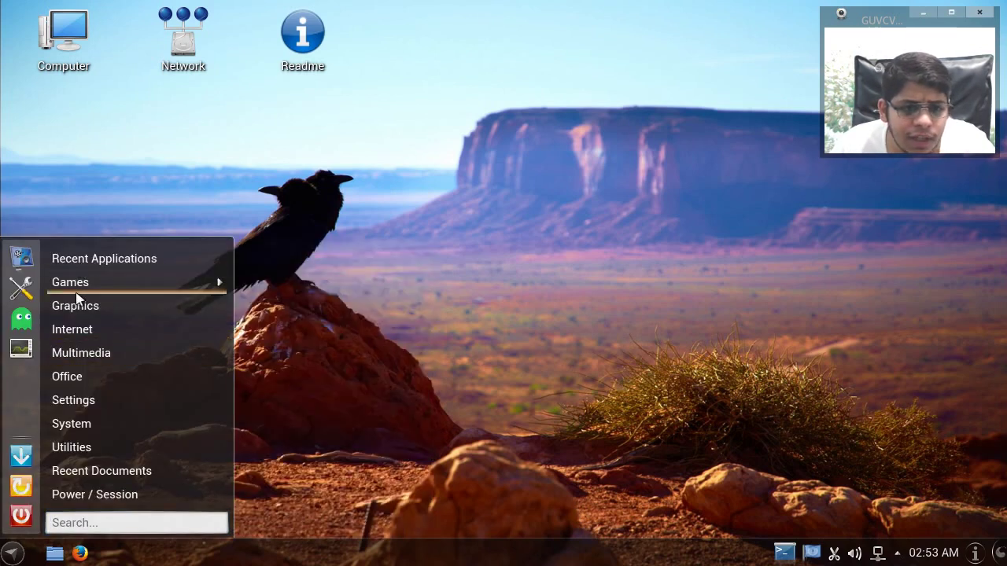
{"action": "mouse_move", "coordinate": [82, 293]}
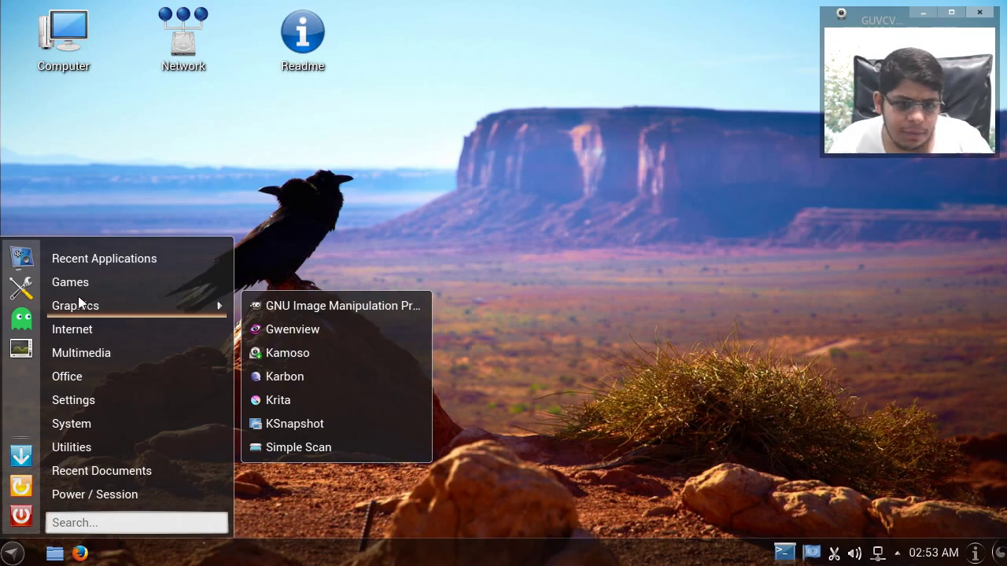
{"action": "mouse_move", "coordinate": [87, 332]}
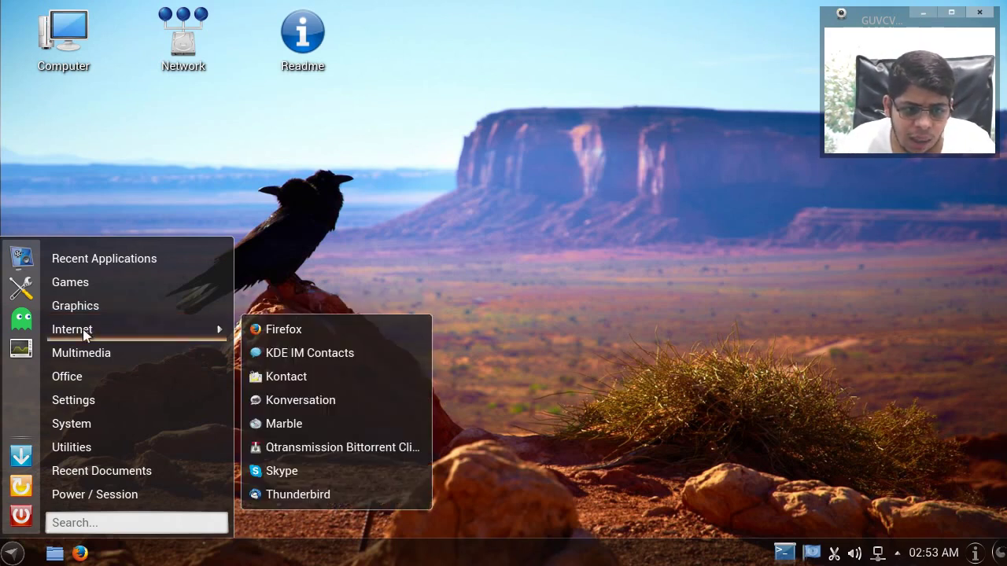
{"action": "mouse_move", "coordinate": [84, 349]}
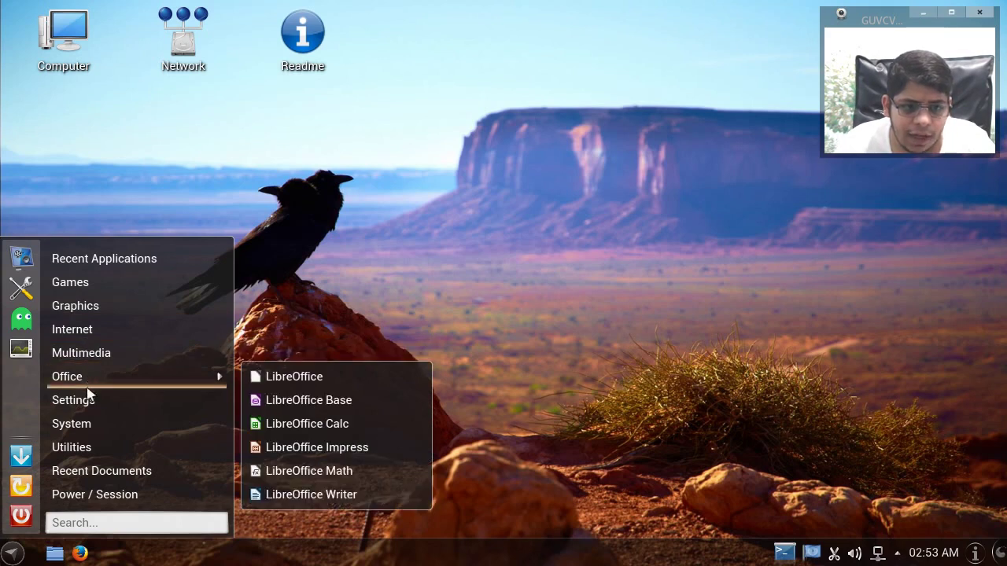
{"action": "mouse_move", "coordinate": [99, 448]}
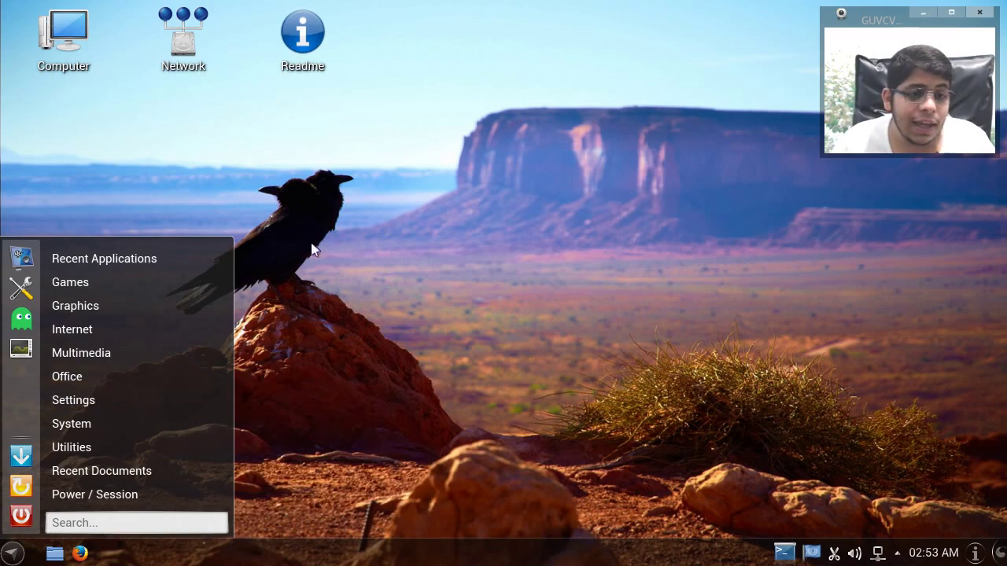
{"action": "left_click", "coordinate": [276, 315]}
Open System Settings from the launcher, maximize the window, and open the Input Devices settings
{"action": "left_click", "coordinate": [15, 554]}
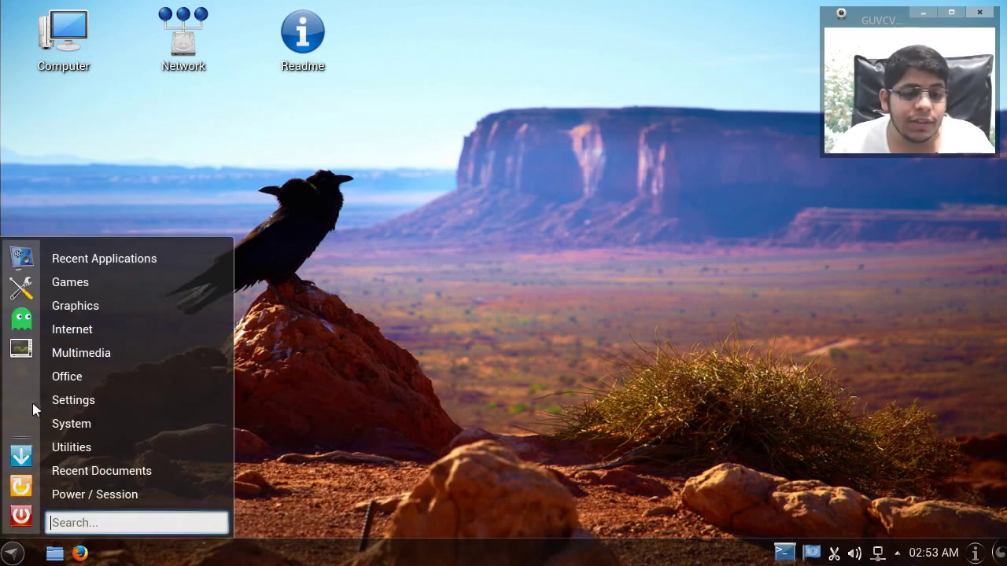
{"action": "left_click", "coordinate": [29, 279]}
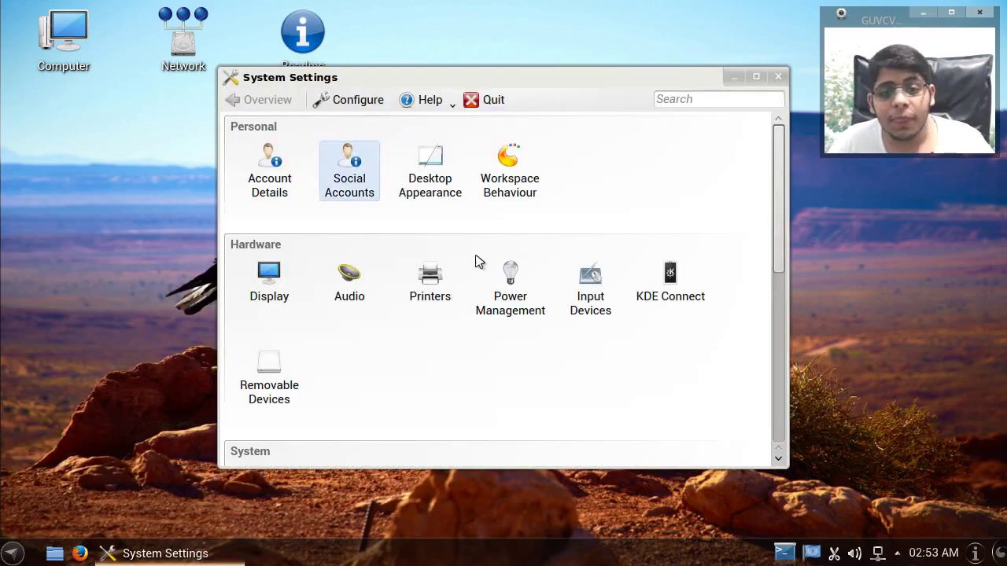
{"action": "left_click", "coordinate": [600, 294]}
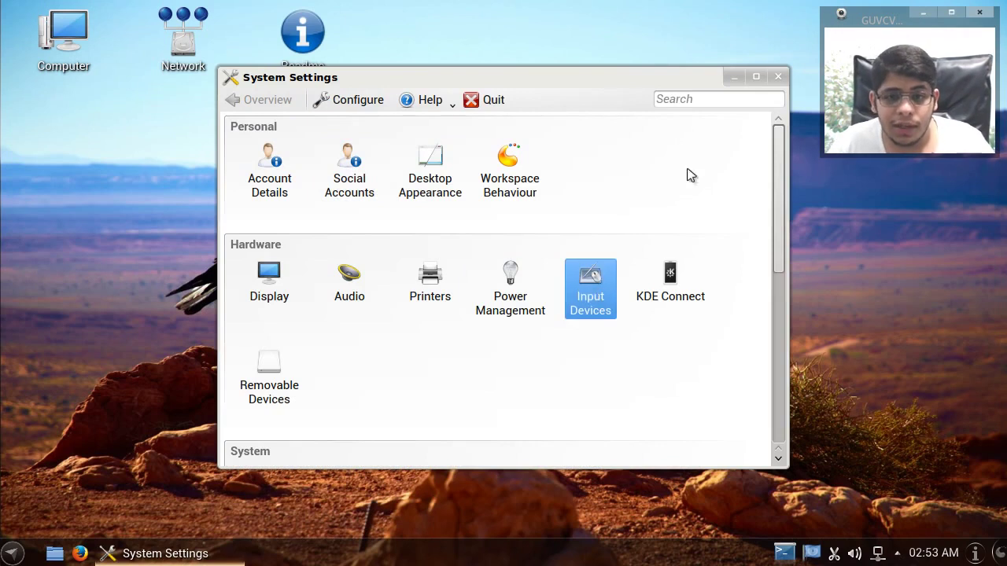
{"action": "left_click", "coordinate": [756, 76]}
{"action": "left_click", "coordinate": [385, 212]}
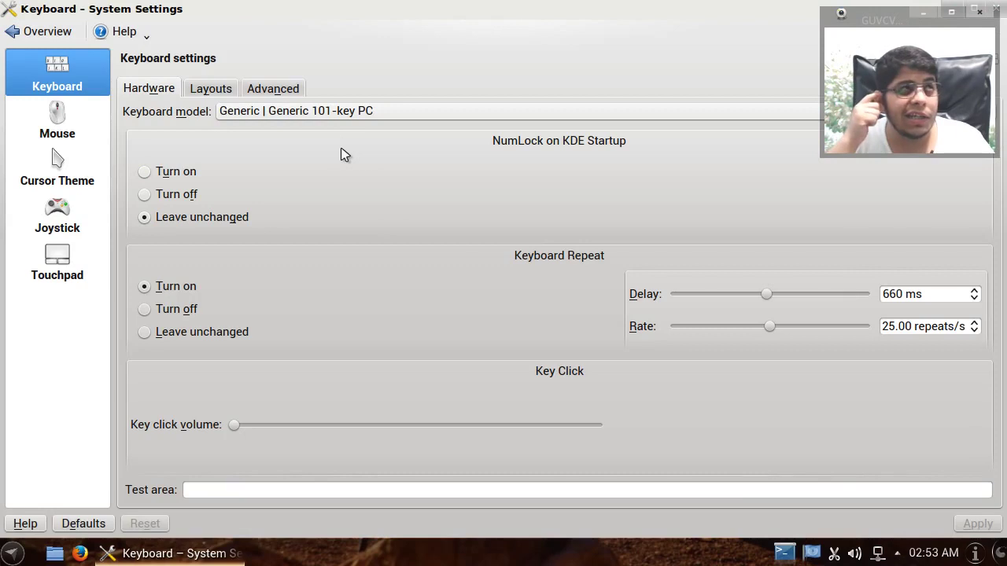
Enable keyboard layout configuration and add the Arabic layout with the Default variant
{"action": "left_click", "coordinate": [207, 95]}
{"action": "left_click", "coordinate": [512, 243]}
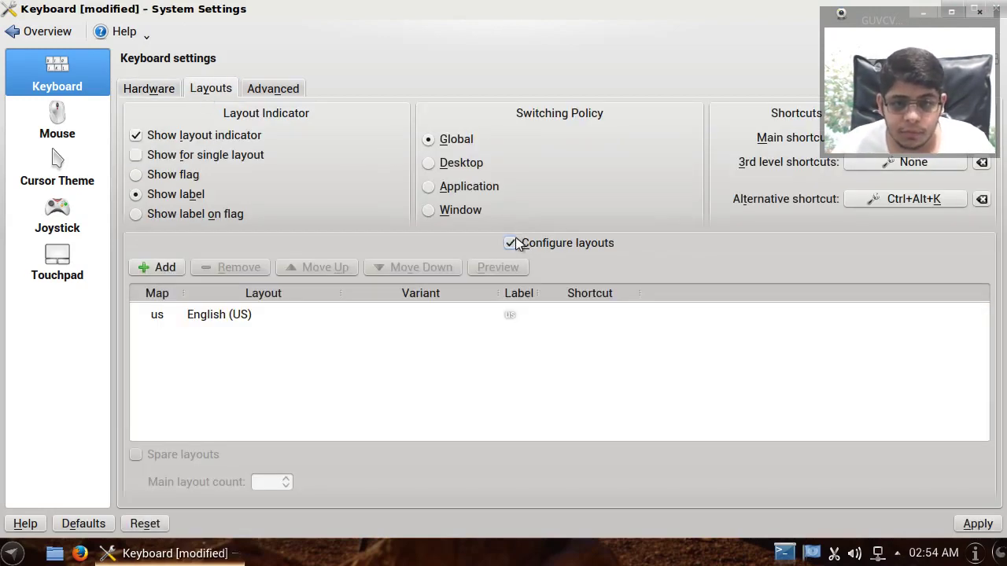
{"action": "left_click", "coordinate": [162, 268]}
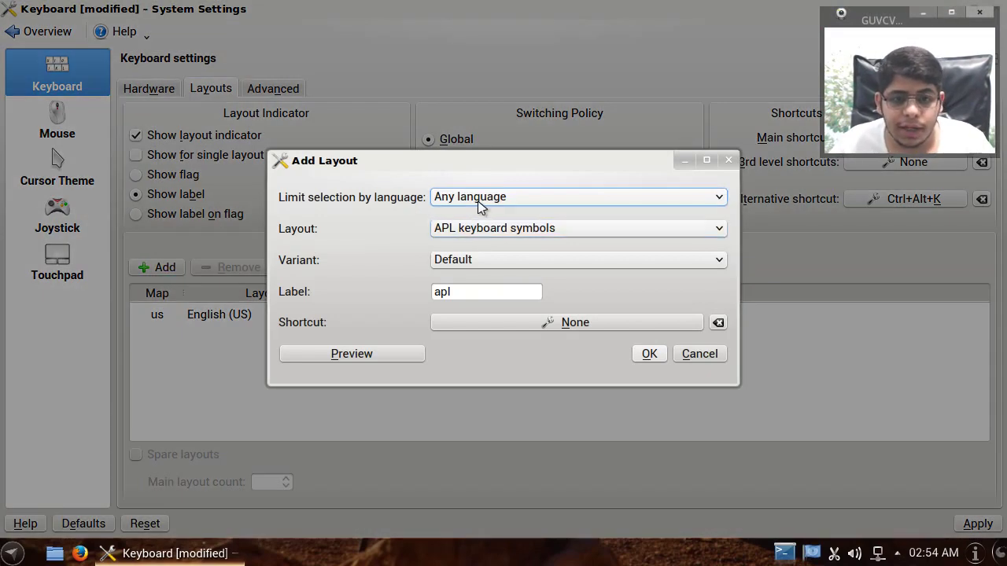
{"action": "left_click", "coordinate": [481, 206]}
{"action": "left_click", "coordinate": [464, 245]}
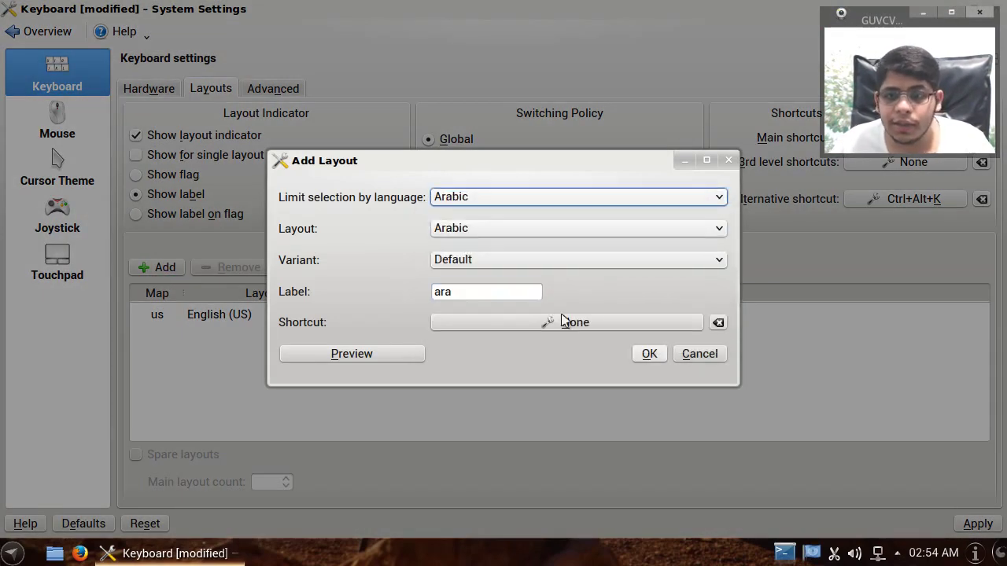
{"action": "left_click", "coordinate": [648, 362]}
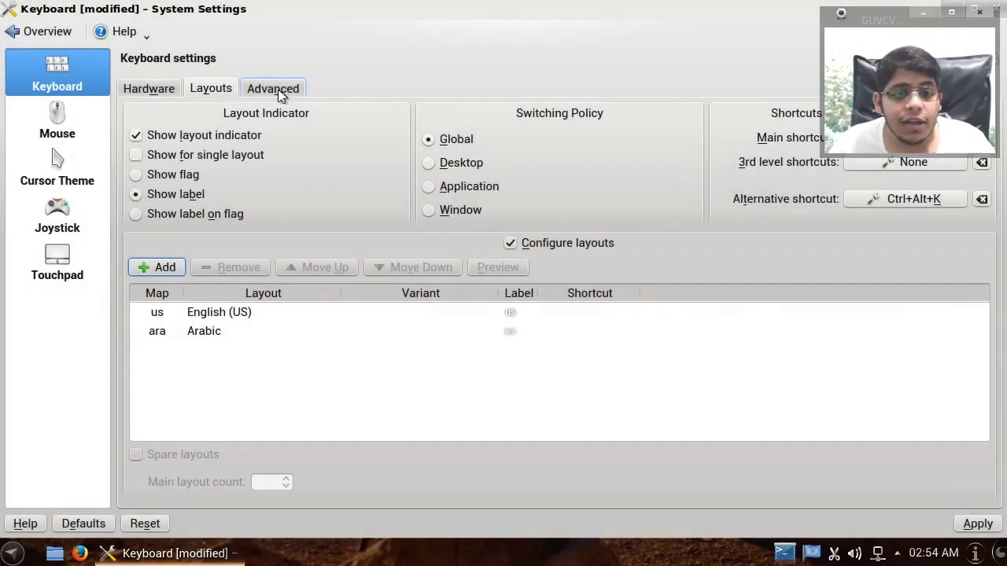
Enable the advanced keyboard options, assign Right Ctrl for switching to another layout, and apply the changes
{"action": "left_click", "coordinate": [277, 91]}
{"action": "left_click", "coordinate": [169, 114]}
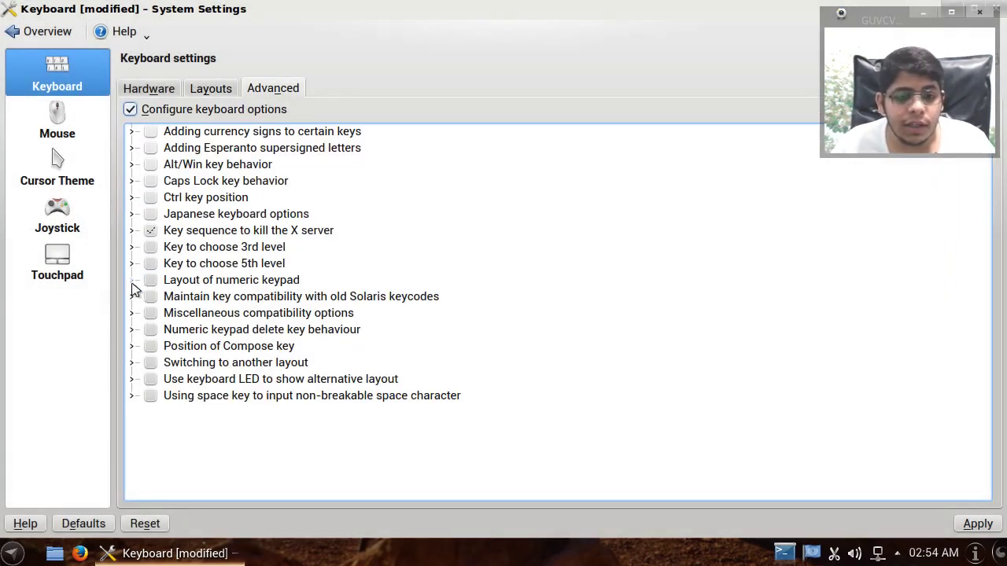
{"action": "left_click", "coordinate": [132, 363]}
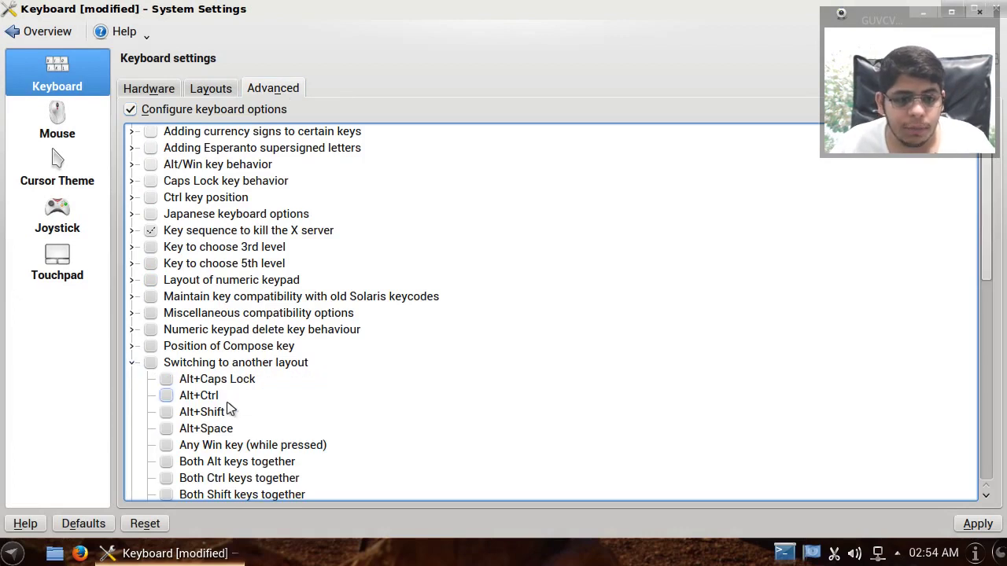
{"action": "scroll", "coordinate": [212, 415], "scroll_direction": "down", "scroll_amount": 10}
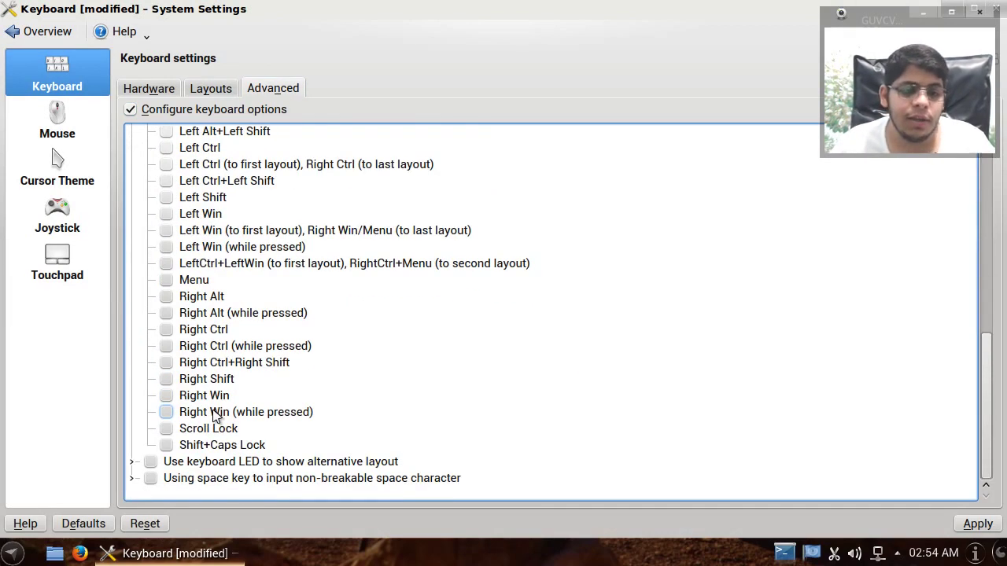
{"action": "left_click", "coordinate": [166, 329]}
{"action": "left_click", "coordinate": [976, 524]}
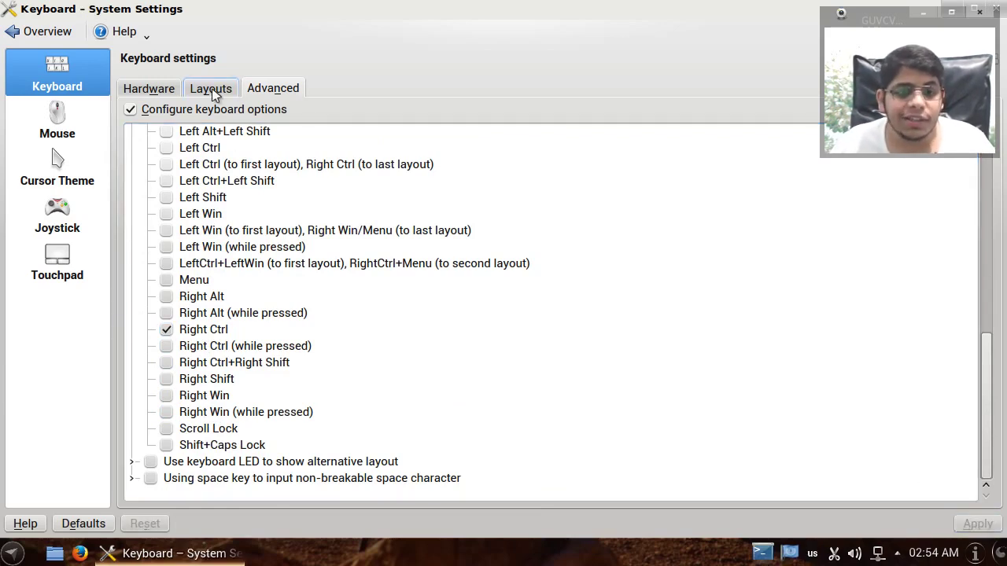
Return to the settings overview and examine the user account page and the available languages under Country/Region & Language
{"action": "left_click", "coordinate": [41, 32]}
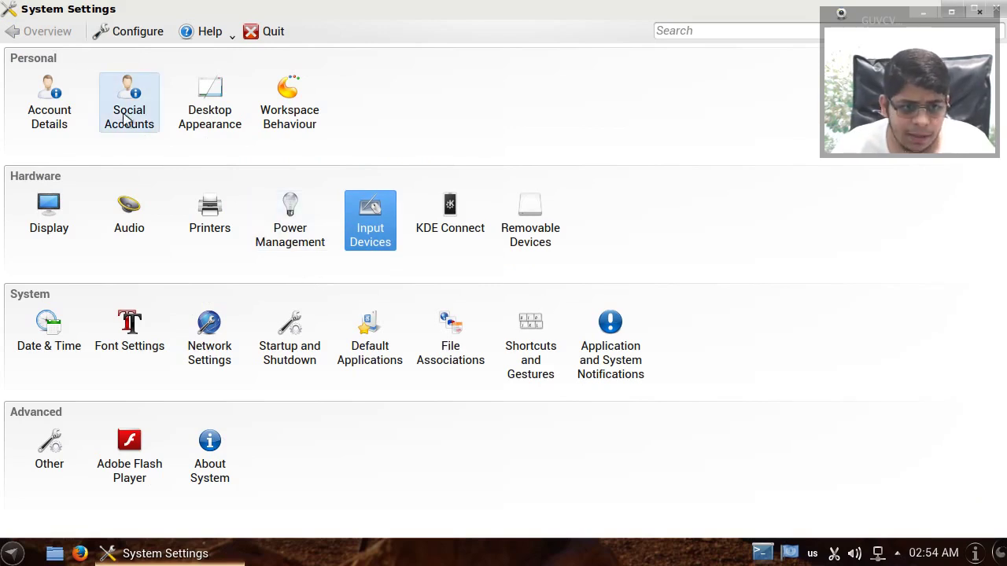
{"action": "left_click", "coordinate": [39, 111]}
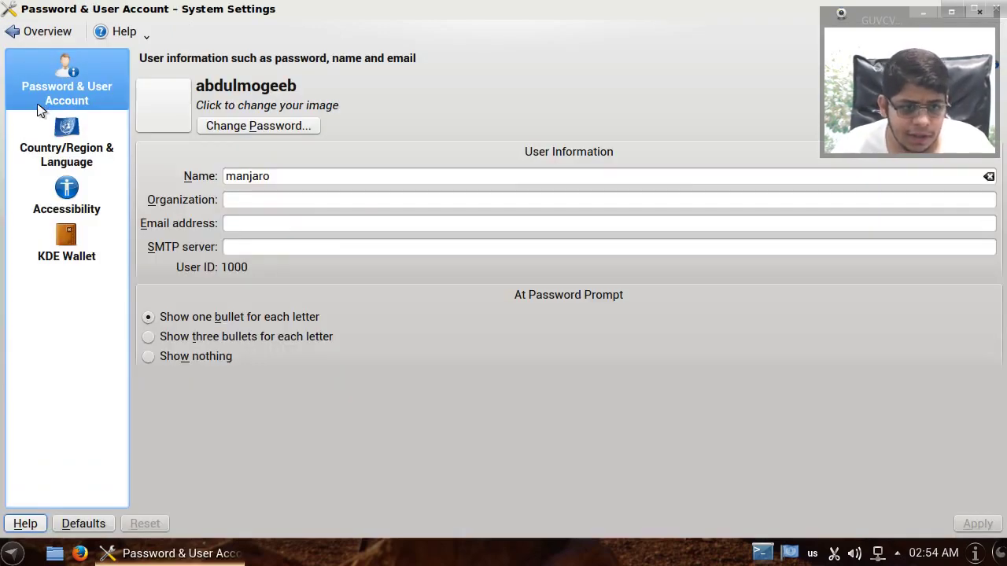
{"action": "left_click", "coordinate": [63, 135]}
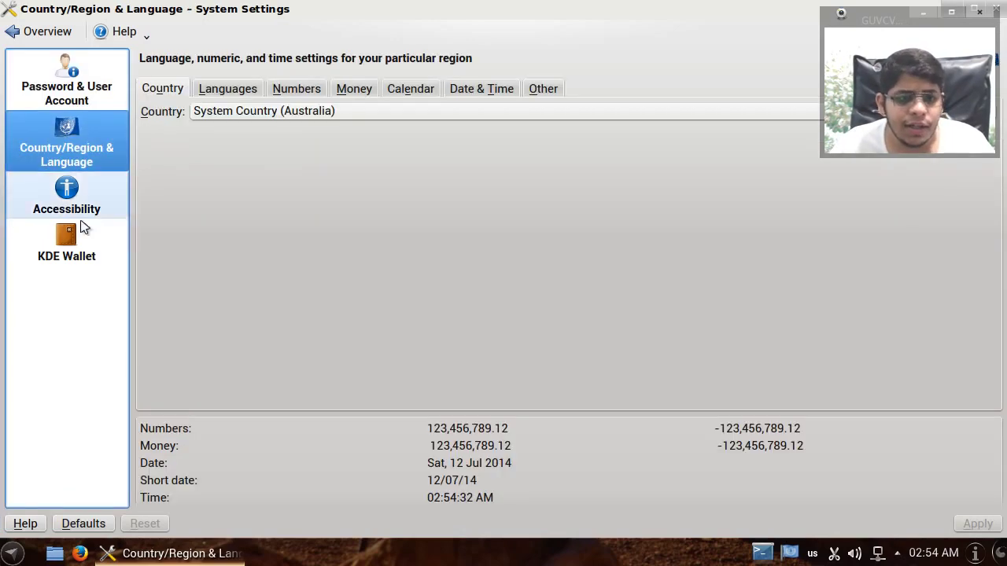
{"action": "left_click", "coordinate": [241, 91]}
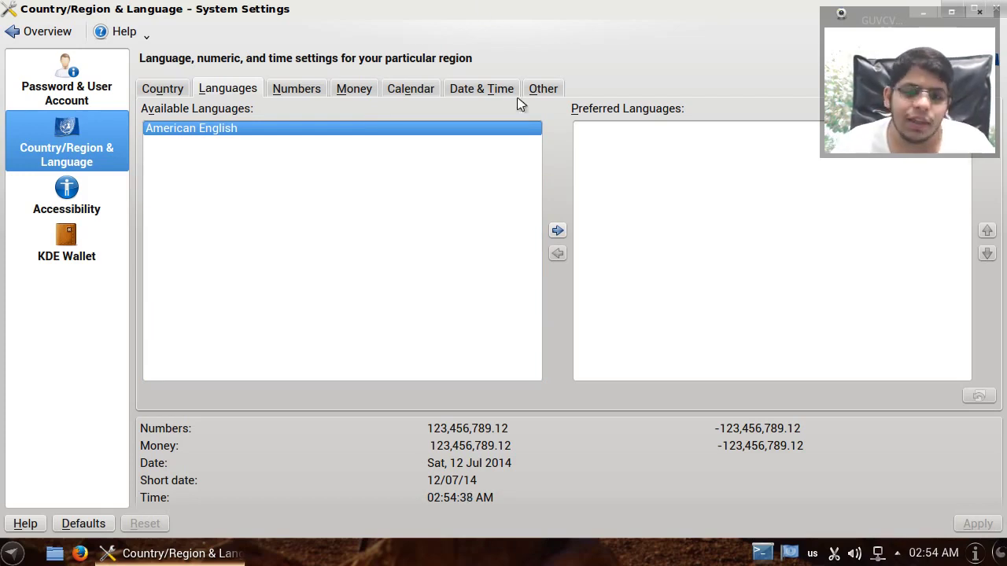
Start the language packages manager from its notification, cancel the administrative password request, and close System Settings
{"action": "left_click", "coordinate": [793, 554]}
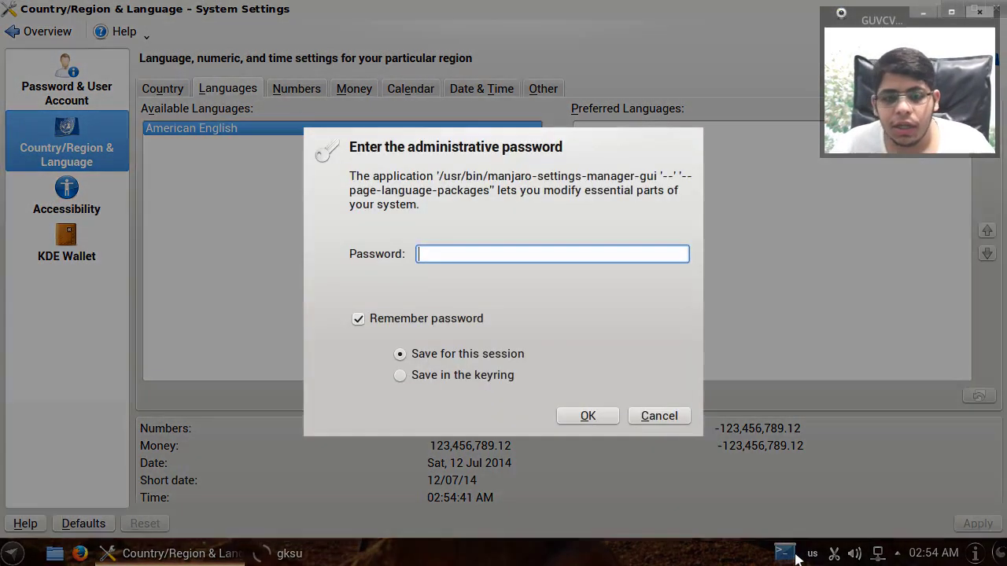
{"action": "left_click", "coordinate": [653, 425]}
{"action": "double_click", "coordinate": [605, 7]}
{"action": "left_click", "coordinate": [688, 104]}
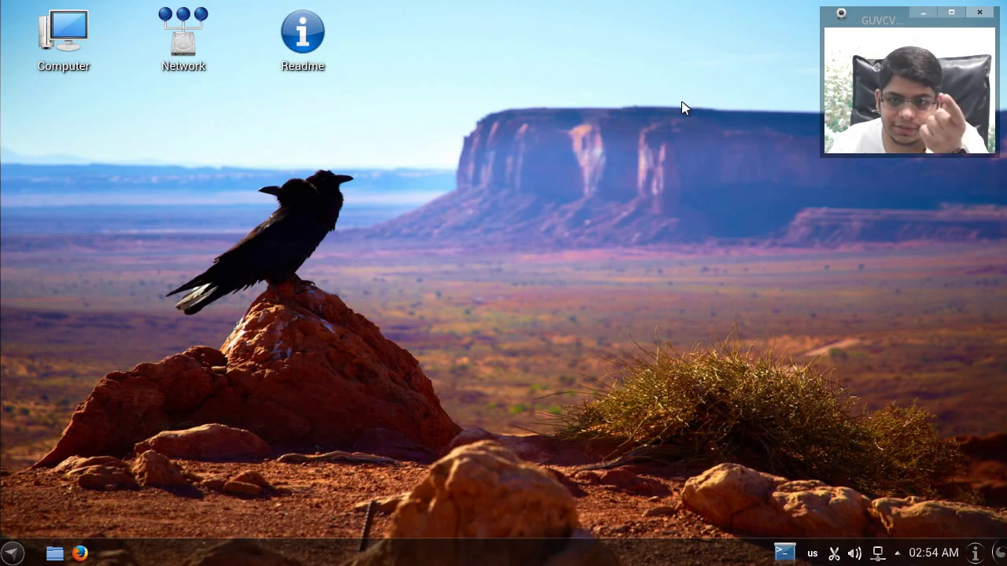
Open Konsole from the recent applications and switch to root with su, entering the root password
{"action": "left_click", "coordinate": [13, 553]}
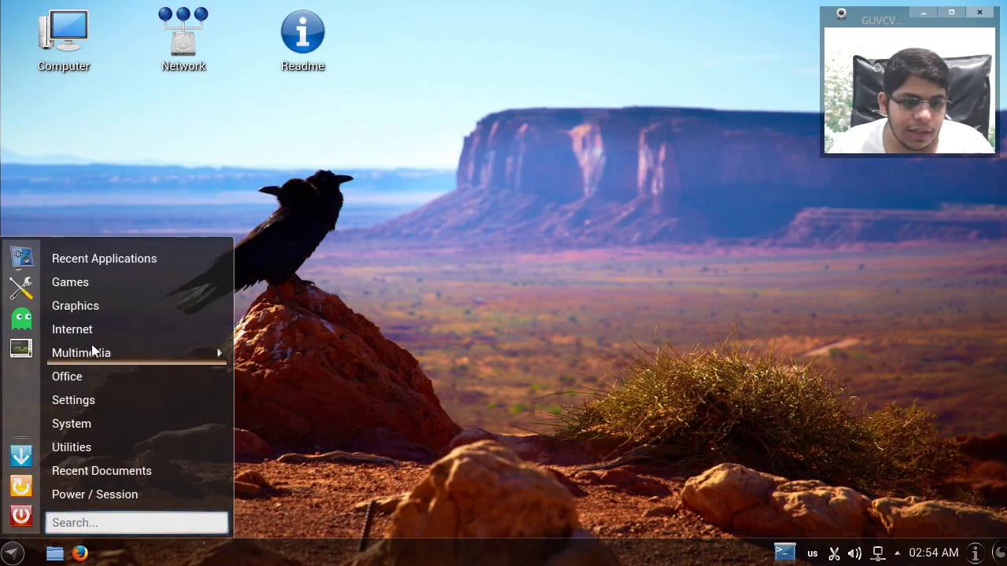
{"action": "mouse_move", "coordinate": [67, 262]}
{"action": "left_click", "coordinate": [298, 259]}
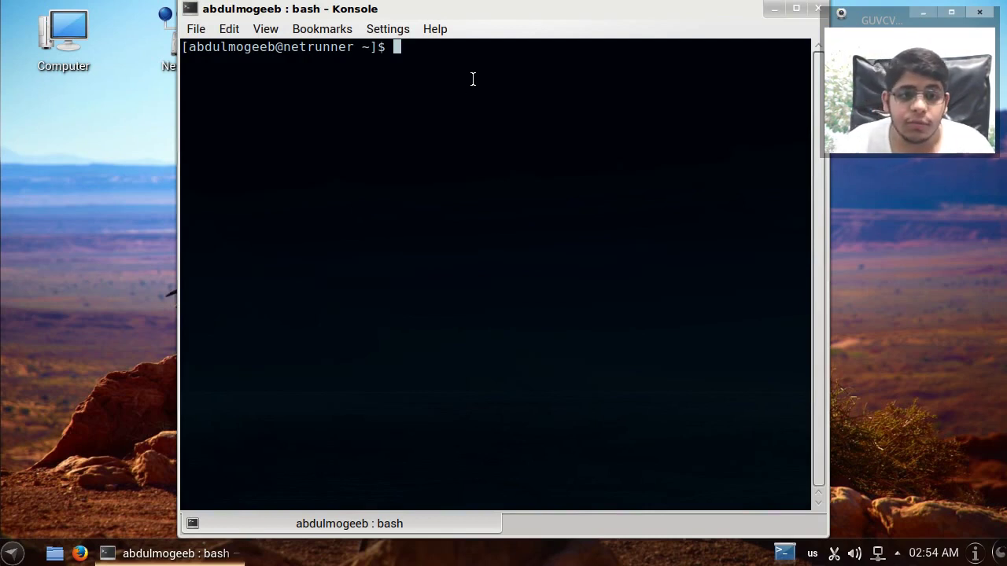
{"action": "type", "text": "su"}
{"action": "key", "text": "Return"}
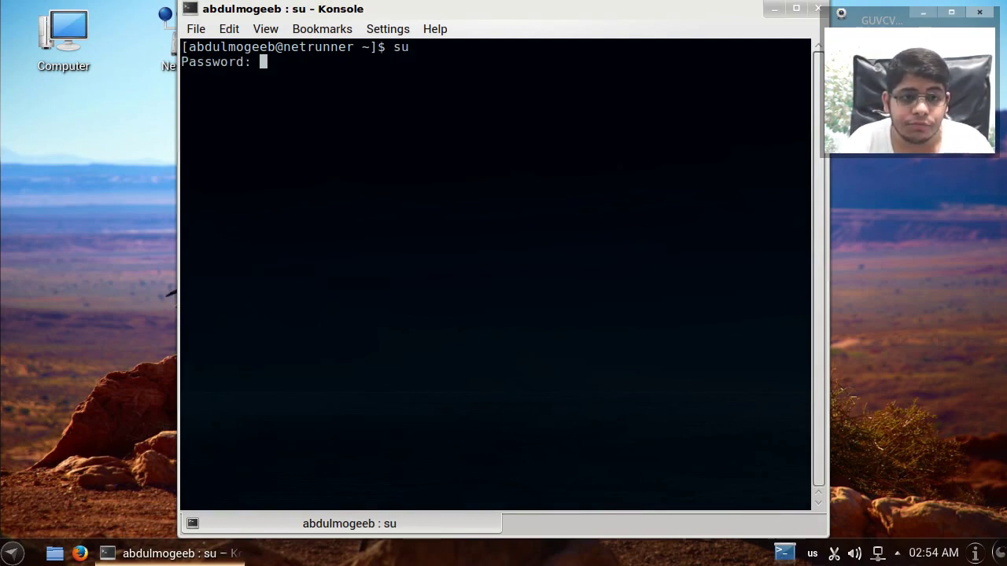
{"action": "key", "text": "Return"}
Search the repositories with pacman -Ss kde a, and refine the search to pacman -Ss kde arabic
{"action": "type", "text": "pacman -s"}
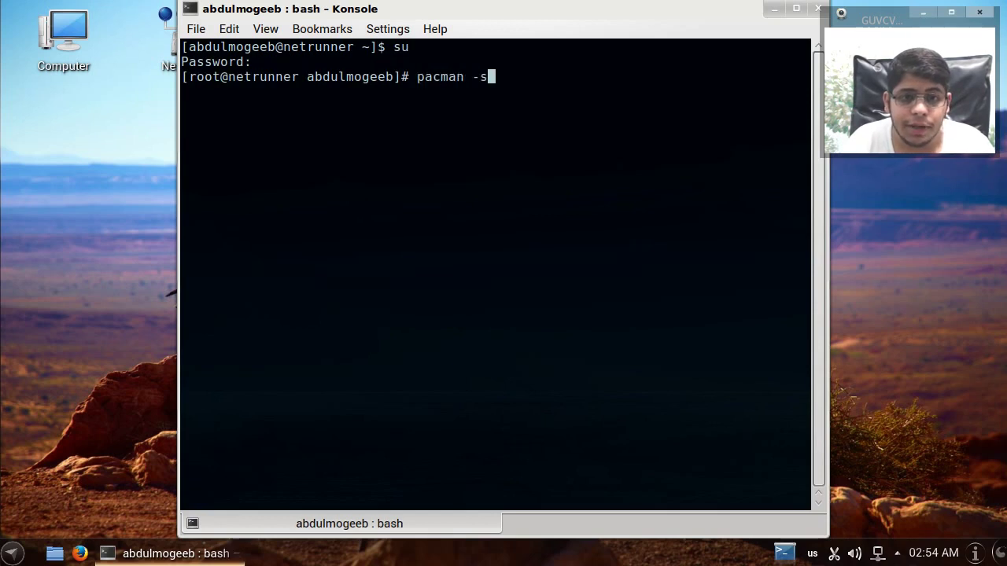
{"action": "type", "text": "s kde"}
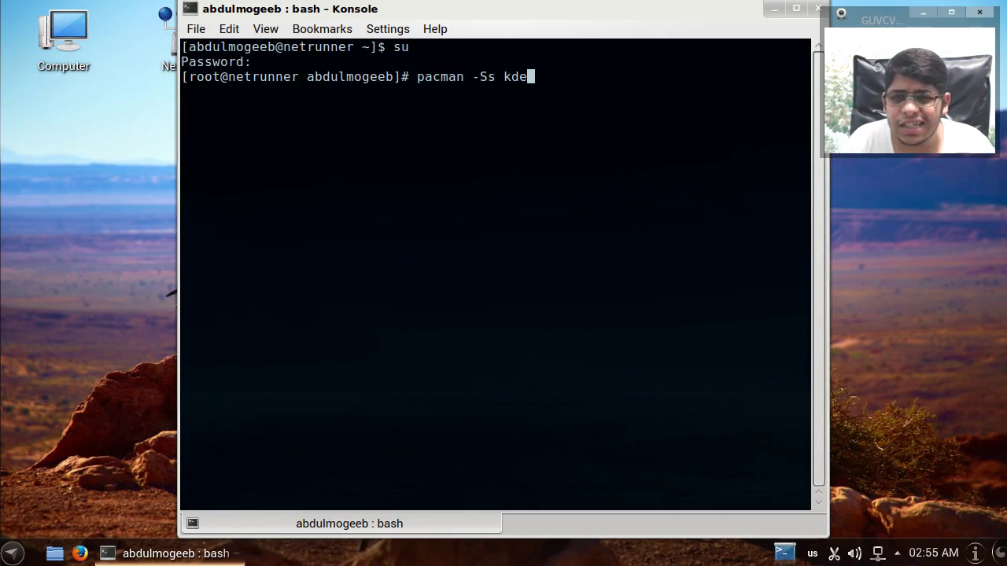
{"action": "type", "text": " a"}
{"action": "key", "text": "Return"}
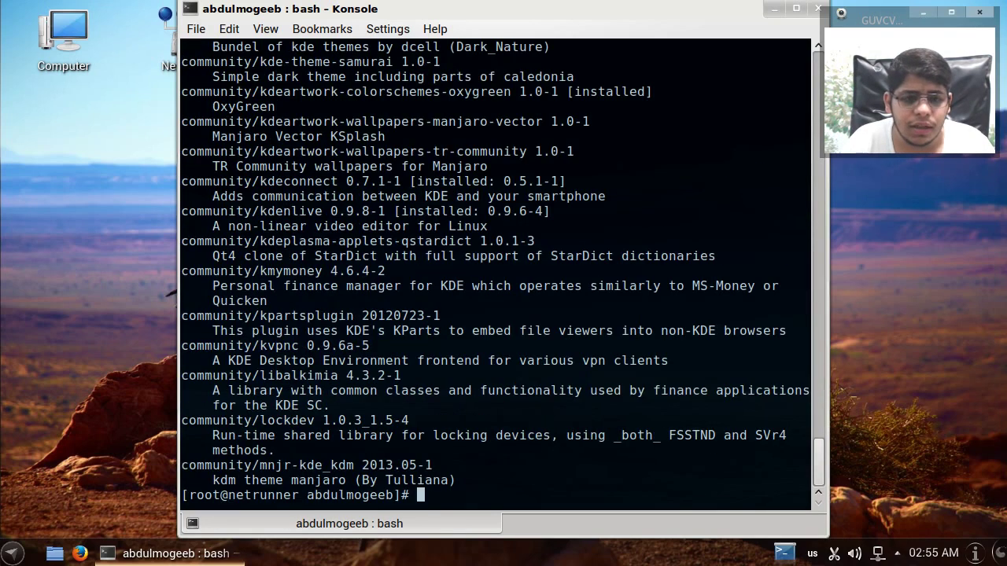
{"action": "key", "text": "Up"}
{"action": "type", "text": "rabic"}
{"action": "key", "text": "Return"}
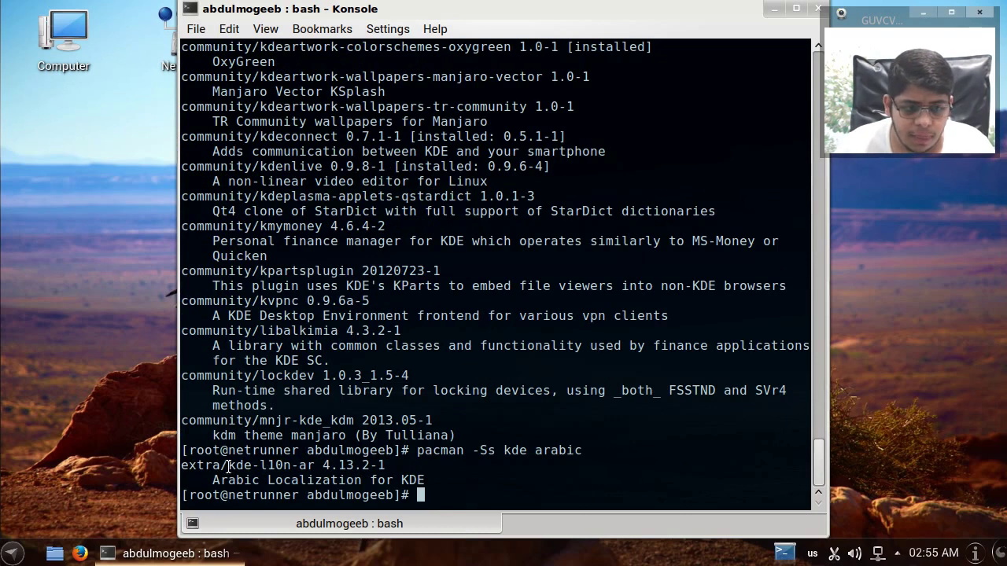
Install the kde-l10n-ar package with pacman -S, accepting the installation, and close Konsole
{"action": "left_click_drag", "start_coordinate": [228, 465], "coordinate": [312, 465]}
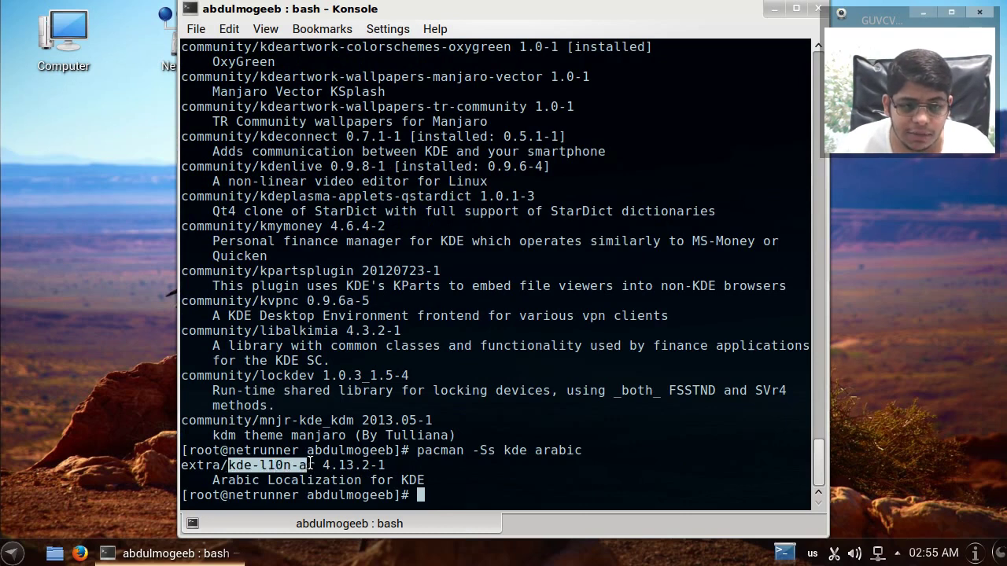
{"action": "right_click", "coordinate": [312, 466]}
{"action": "left_click", "coordinate": [387, 271]}
{"action": "type", "text": "pacman -S"}
{"action": "key", "text": "ctrl+shift+v"}
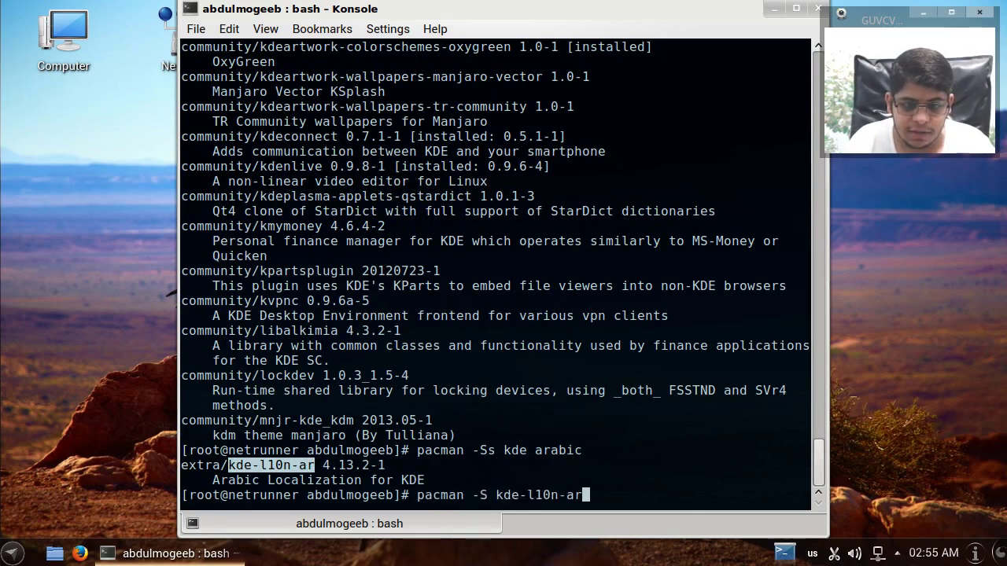
{"action": "key", "text": "Return"}
{"action": "key", "text": "Return"}
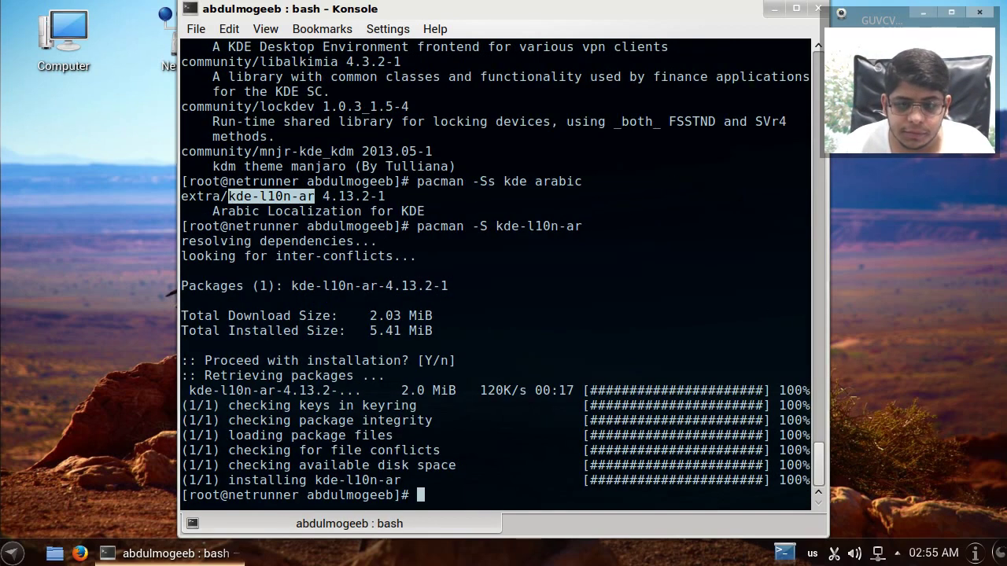
{"action": "left_click", "coordinate": [818, 8]}
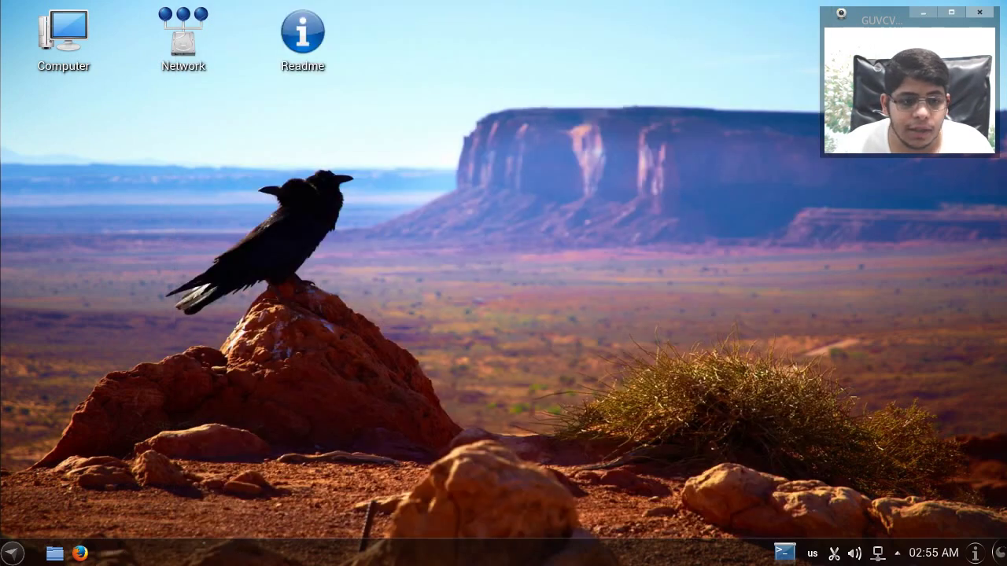
Open System Settings and bring up the language lists of Country/Region & Language under Account Details
{"action": "left_click", "coordinate": [11, 553]}
{"action": "left_click", "coordinate": [24, 288]}
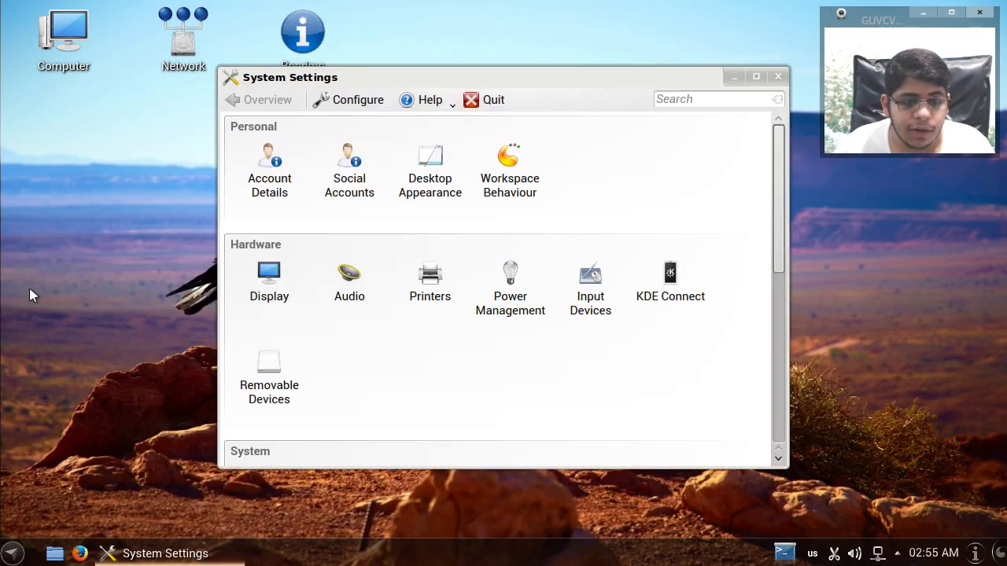
{"action": "left_click", "coordinate": [277, 177]}
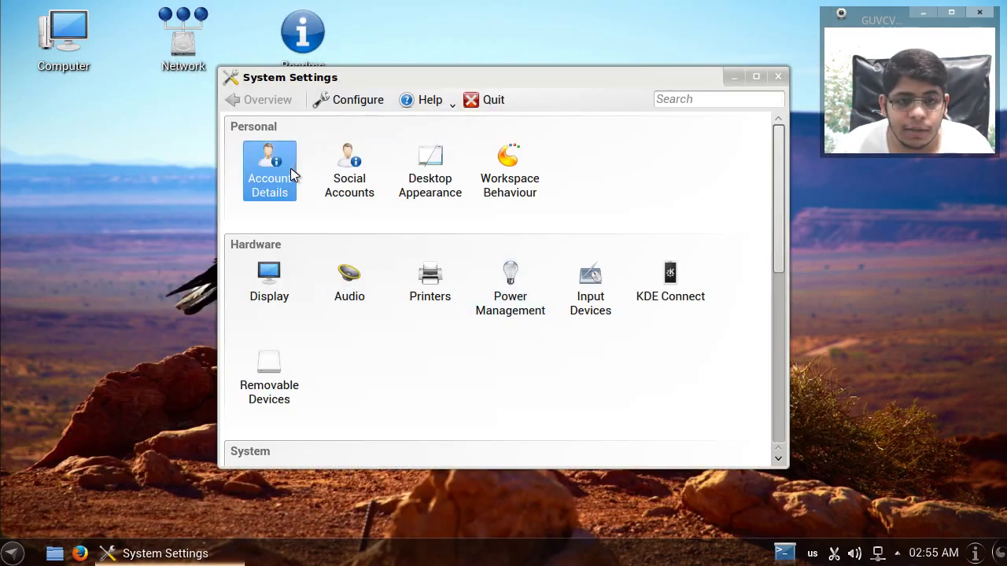
{"action": "left_click", "coordinate": [290, 224]}
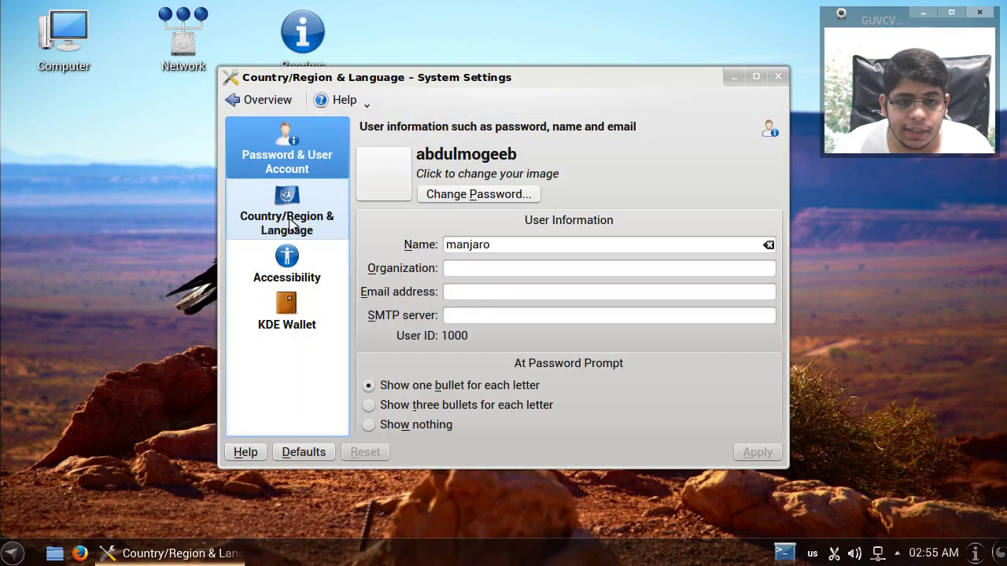
{"action": "left_click", "coordinate": [462, 157]}
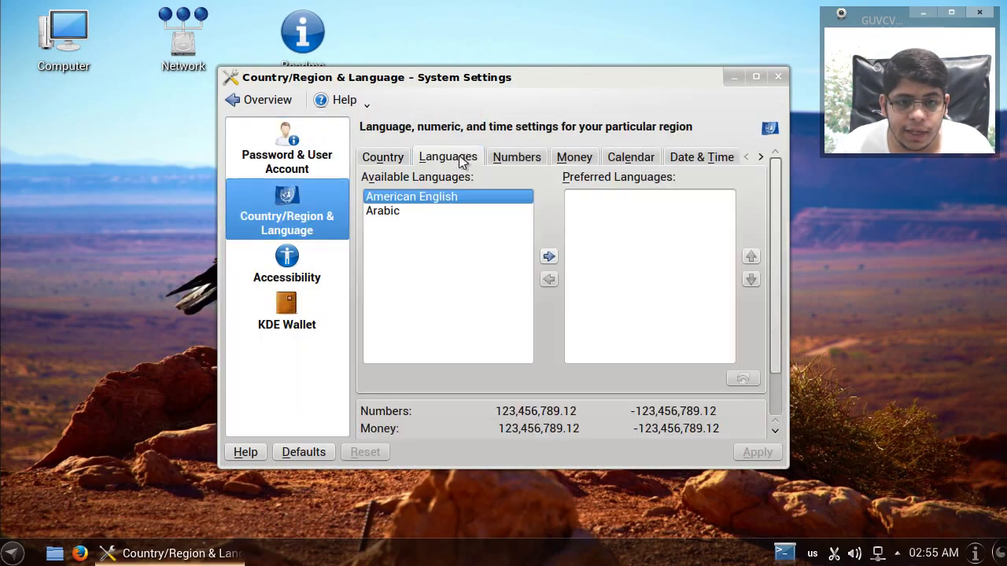
Add Arabic to the preferred languages, apply the change, acknowledge the notice, and close System Settings
{"action": "double_click", "coordinate": [454, 80]}
{"action": "left_click", "coordinate": [151, 144]}
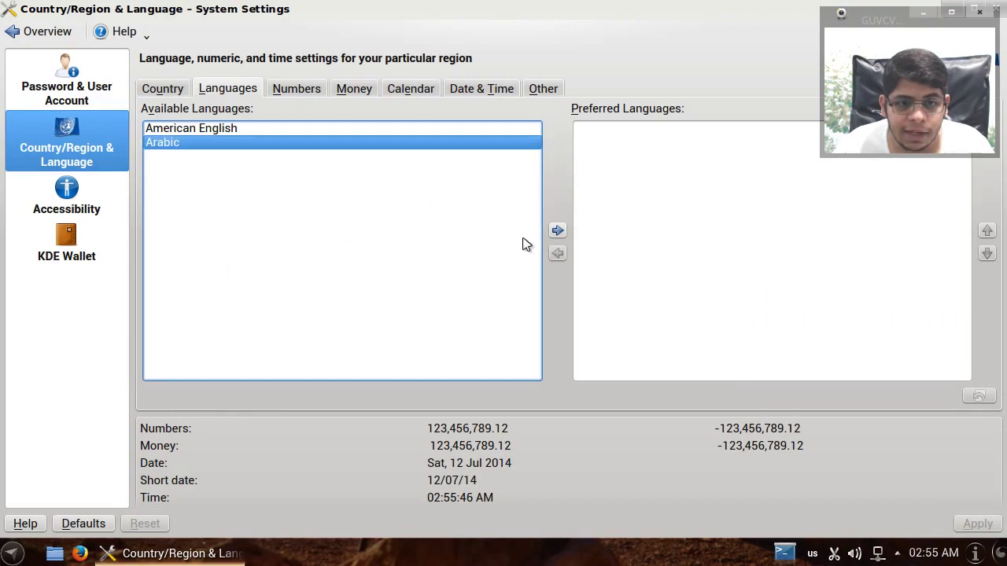
{"action": "left_click", "coordinate": [557, 230]}
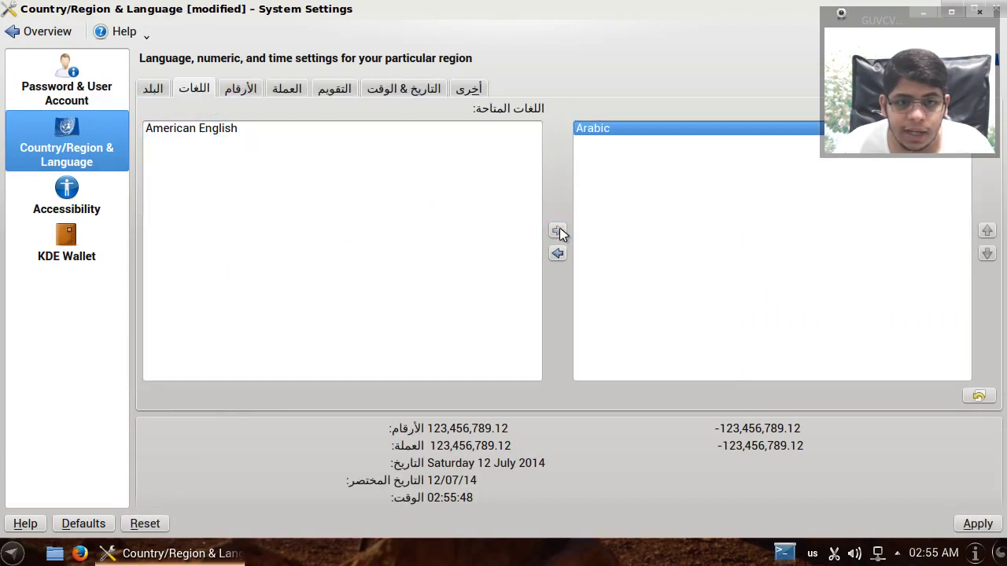
{"action": "left_click", "coordinate": [978, 524]}
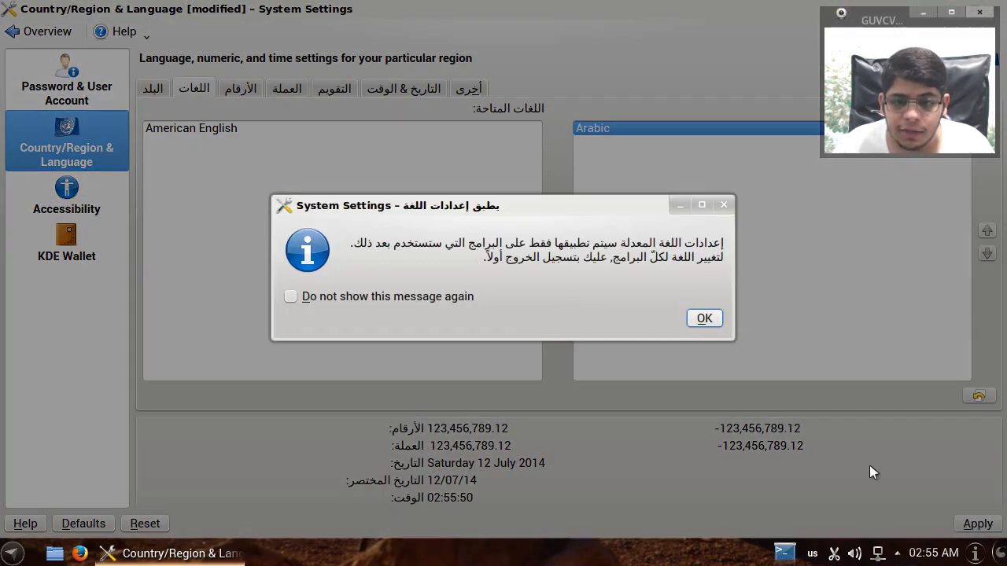
{"action": "left_click", "coordinate": [704, 318]}
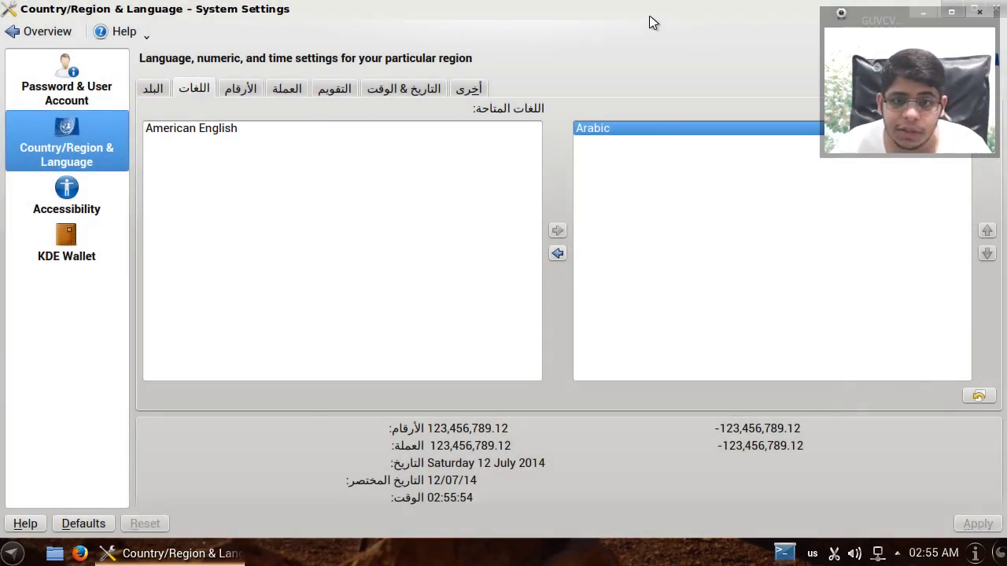
{"action": "left_click_drag", "start_coordinate": [650, 14], "coordinate": [451, 107]}
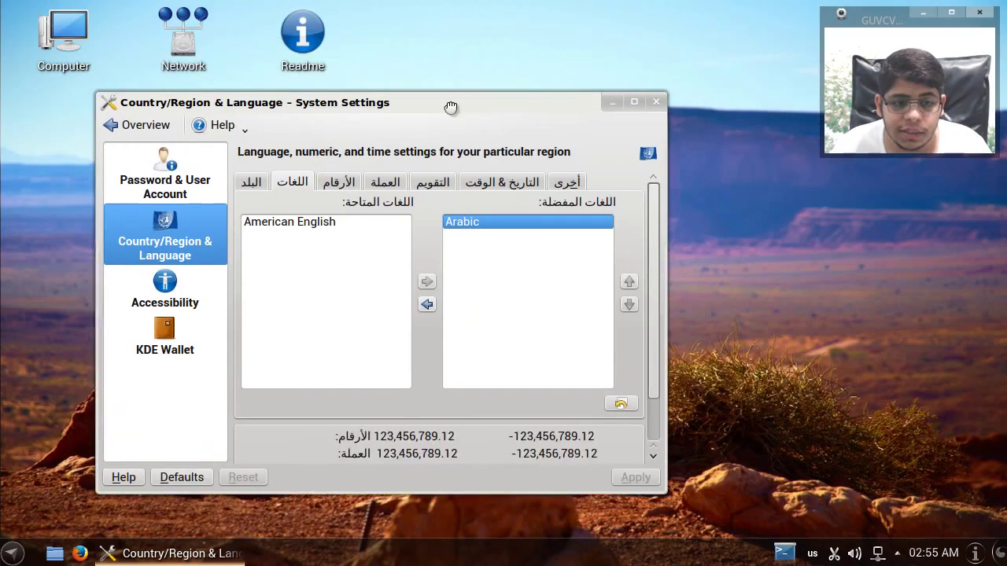
{"action": "key", "text": "alt+F4"}
Log out of the desktop session and log back in with the account password
{"action": "left_click", "coordinate": [11, 552]}
{"action": "left_click", "coordinate": [309, 531]}
{"action": "left_click", "coordinate": [11, 552]}
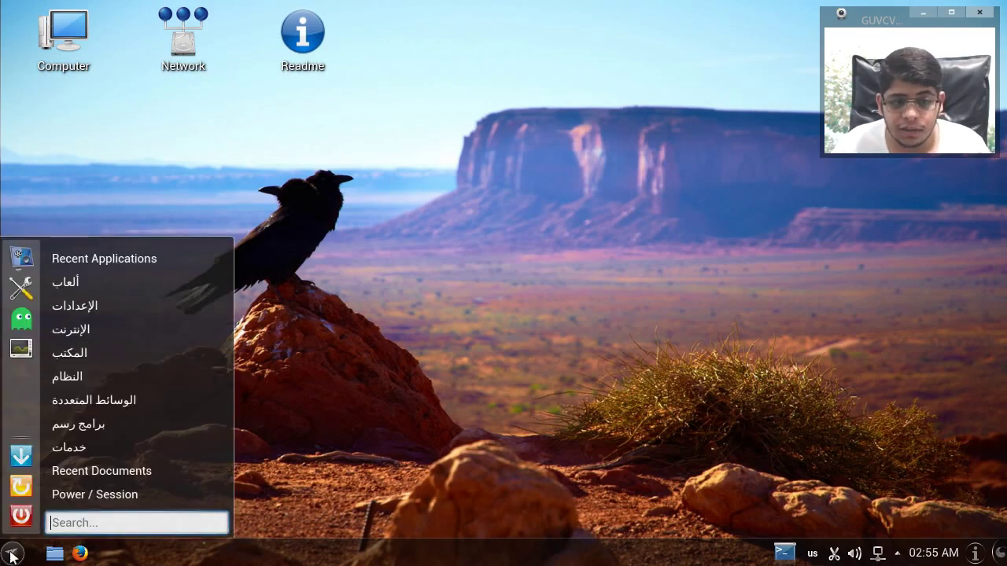
{"action": "left_click", "coordinate": [22, 463]}
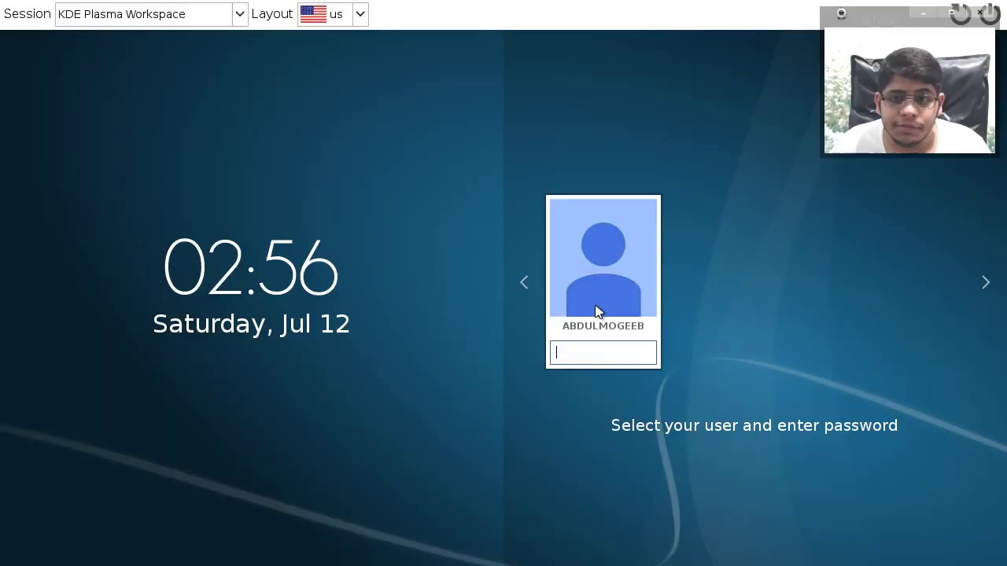
{"action": "type", "text": "****"}
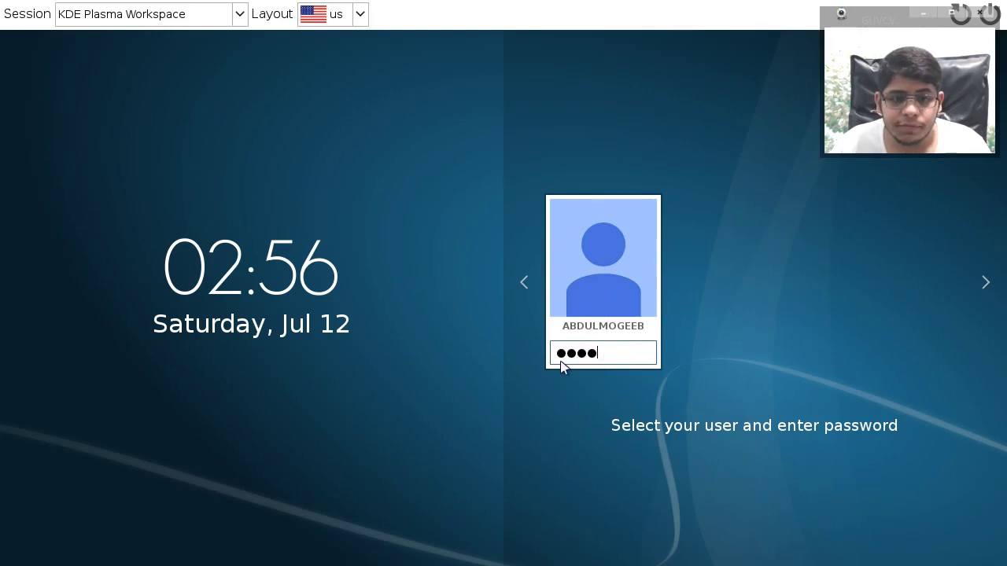
{"action": "key", "text": "Return"}
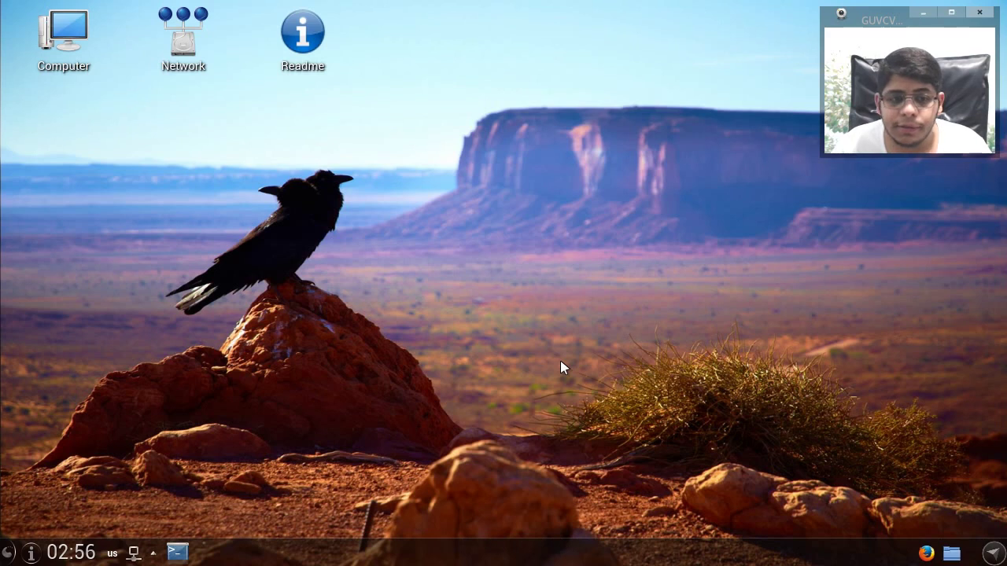
Examine the application menu and System Settings in the new language, and close the settings window
{"action": "left_click", "coordinate": [995, 554]}
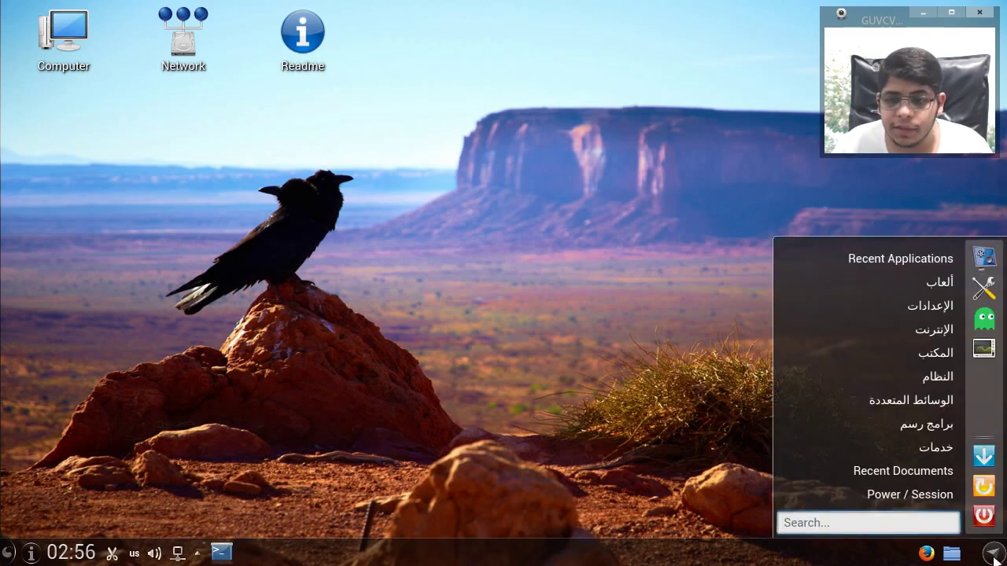
{"action": "left_click", "coordinate": [983, 288]}
{"action": "double_click", "coordinate": [783, 79]}
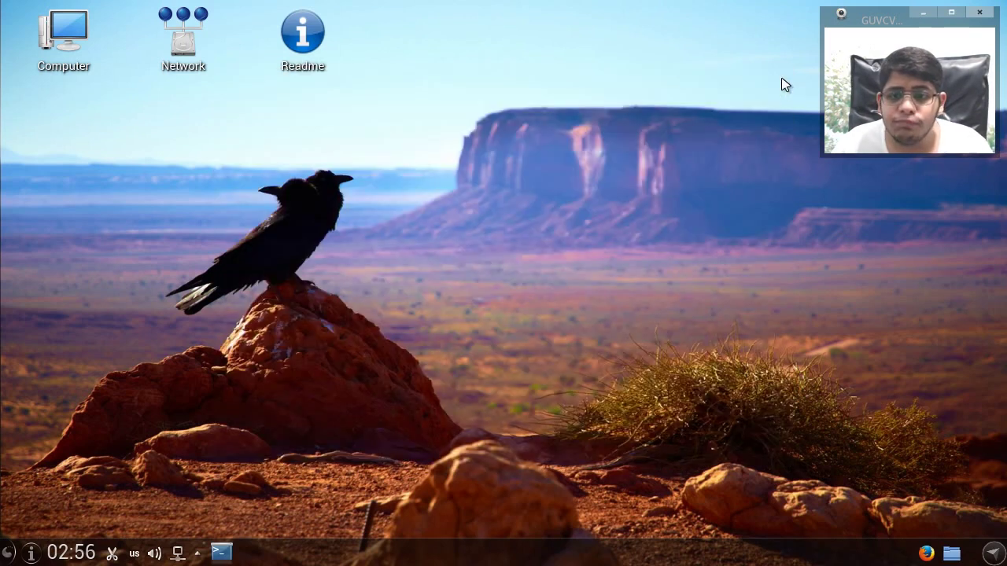
Open the drop-down terminal, print the kernel information with uname -a, and close the terminal
{"action": "left_click", "coordinate": [221, 553]}
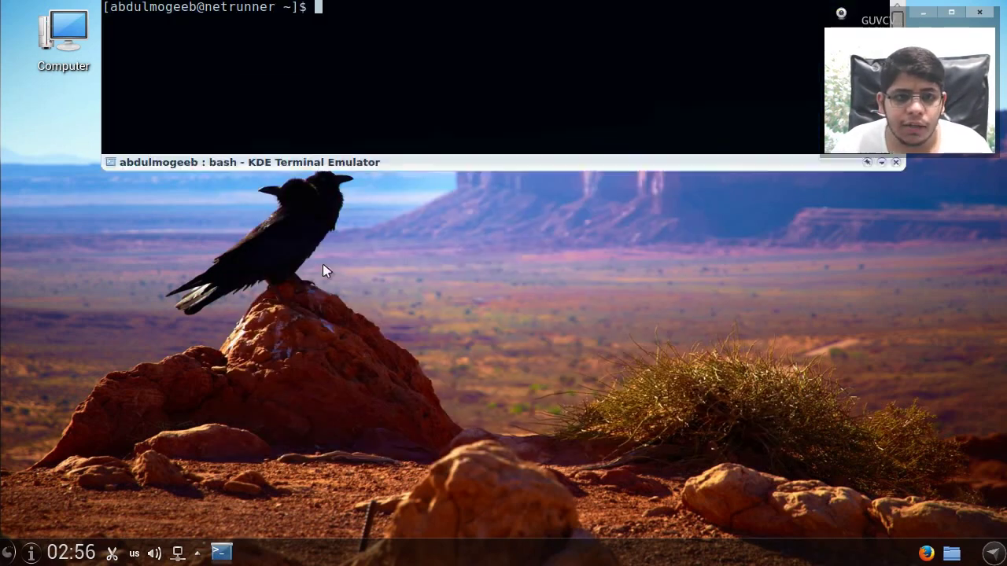
{"action": "type", "text": "uname -a"}
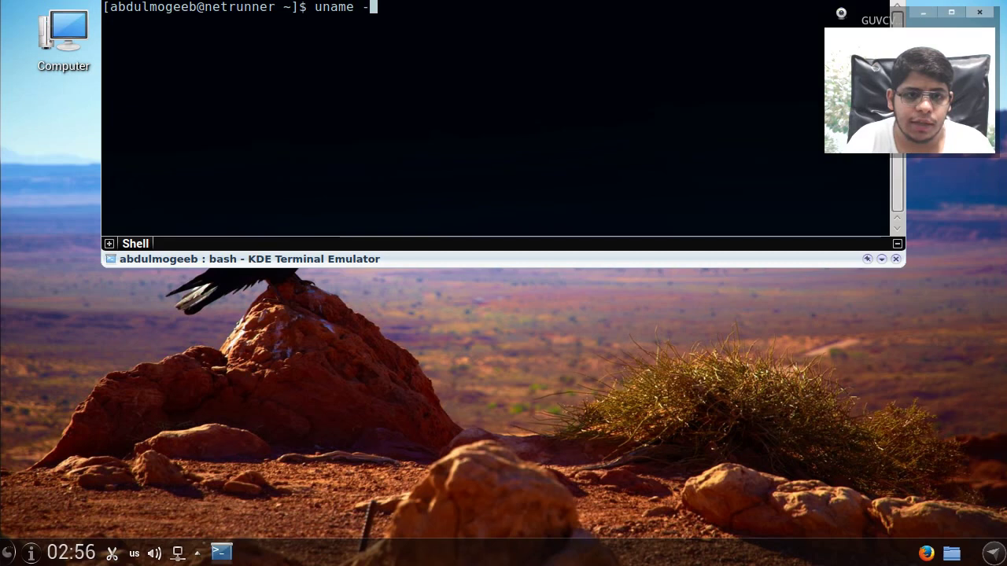
{"action": "key", "text": "Return"}
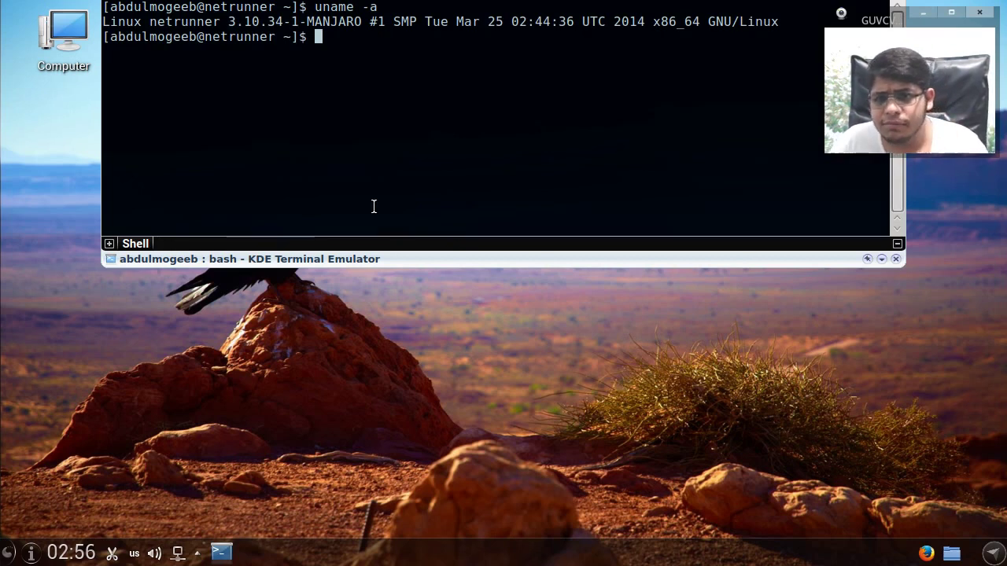
{"action": "left_click", "coordinate": [895, 258]}
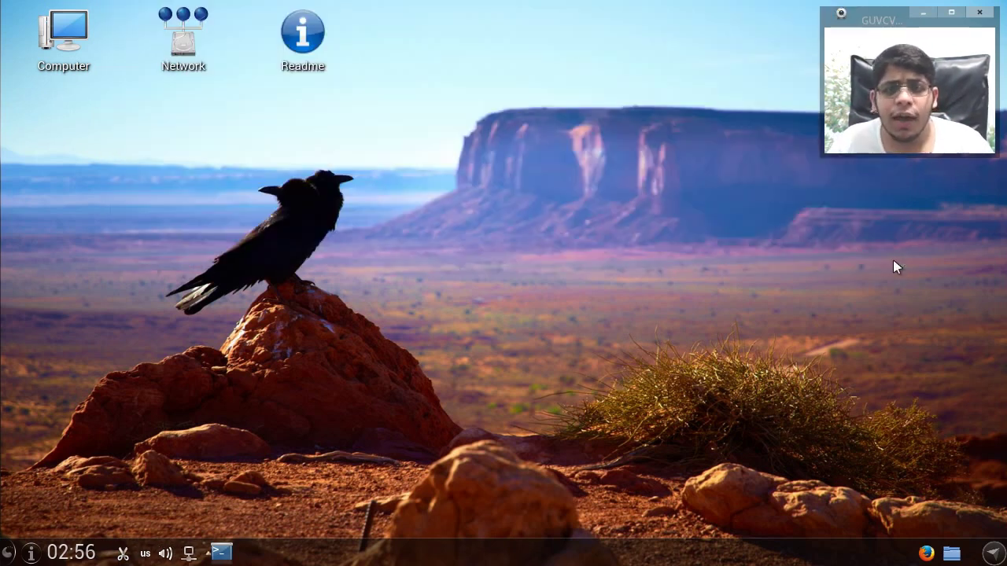